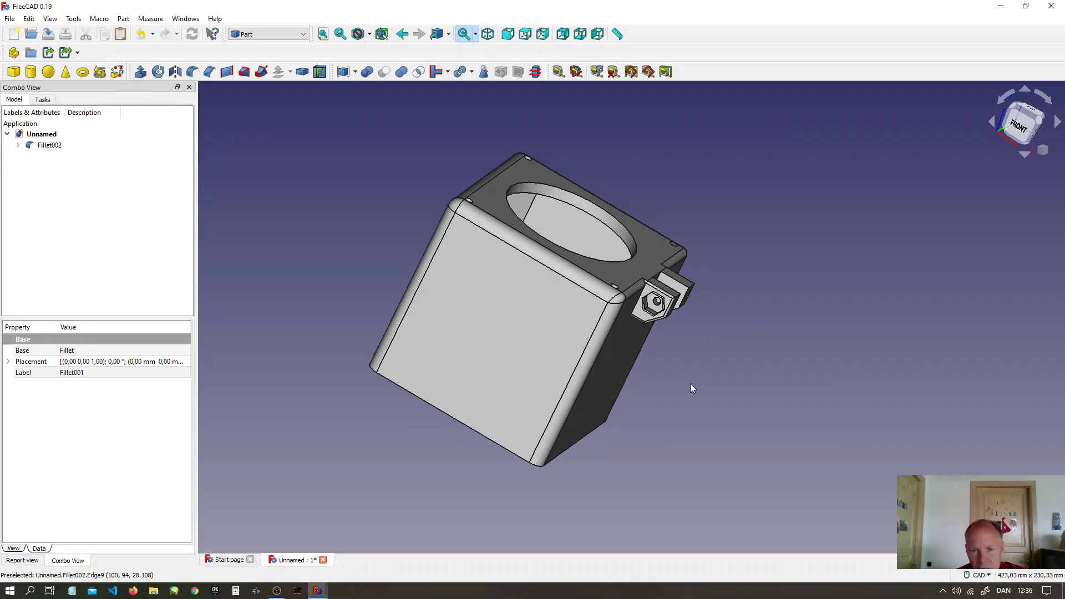
# Step: Close the open box model document and discard its unsaved changes
pyautogui.moveTo(671, 372); pyautogui.dragTo(526, 263, button='middle')
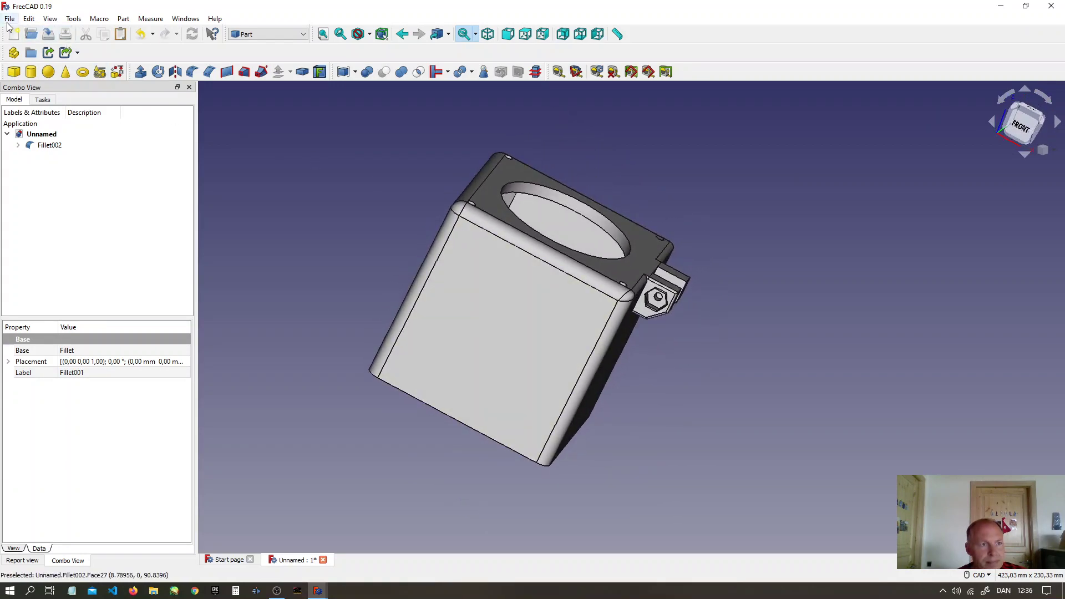
pyautogui.click(10, 19)
pyautogui.click(31, 65)
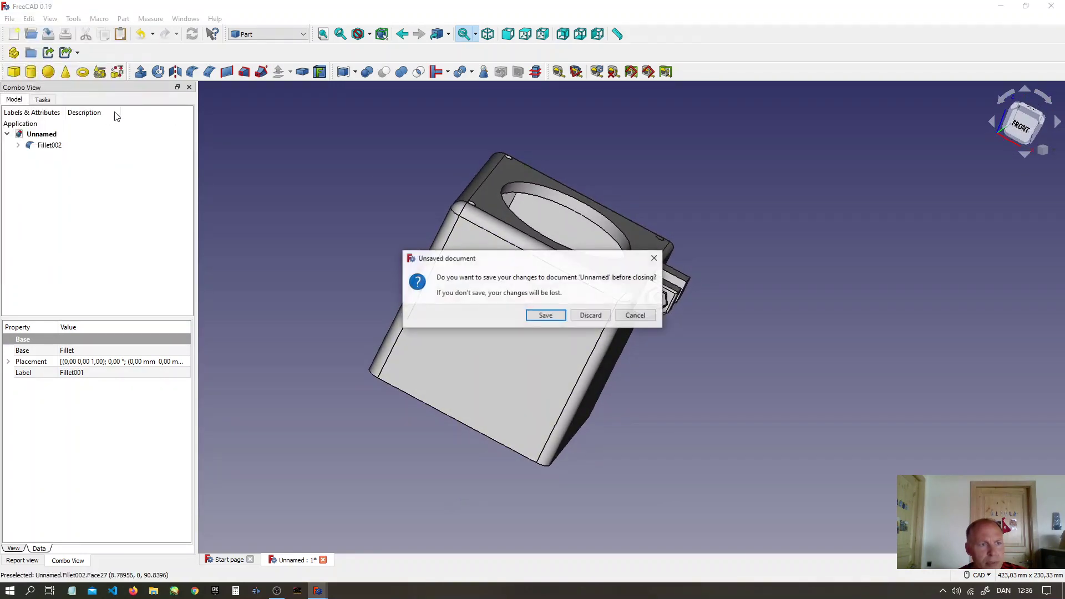
pyautogui.click(587, 315)
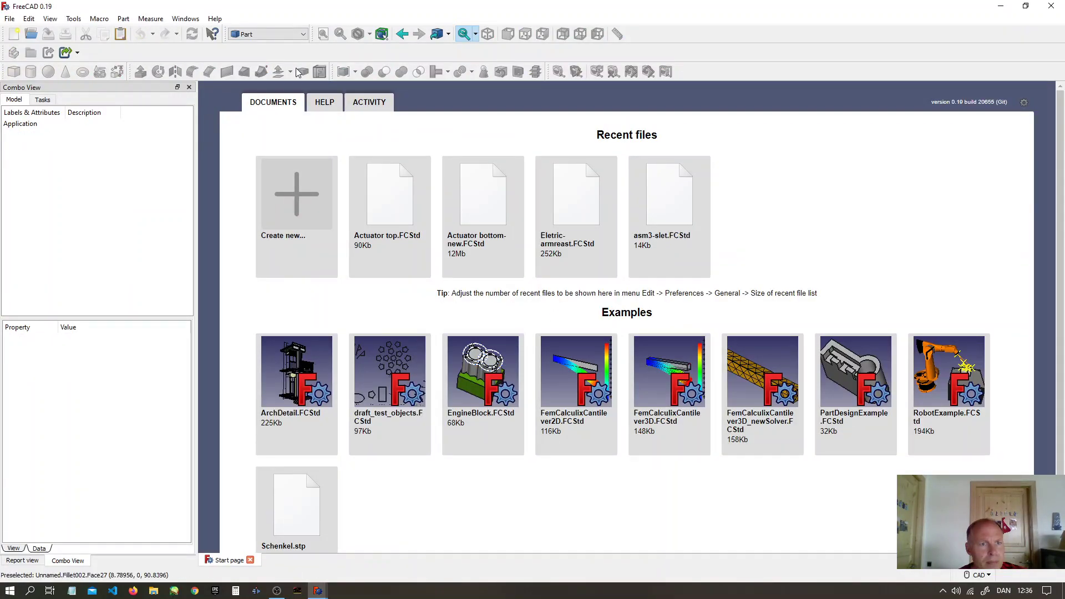
# Step: Create a new document in the Part workbench and add a cube primitive
pyautogui.click(304, 34)
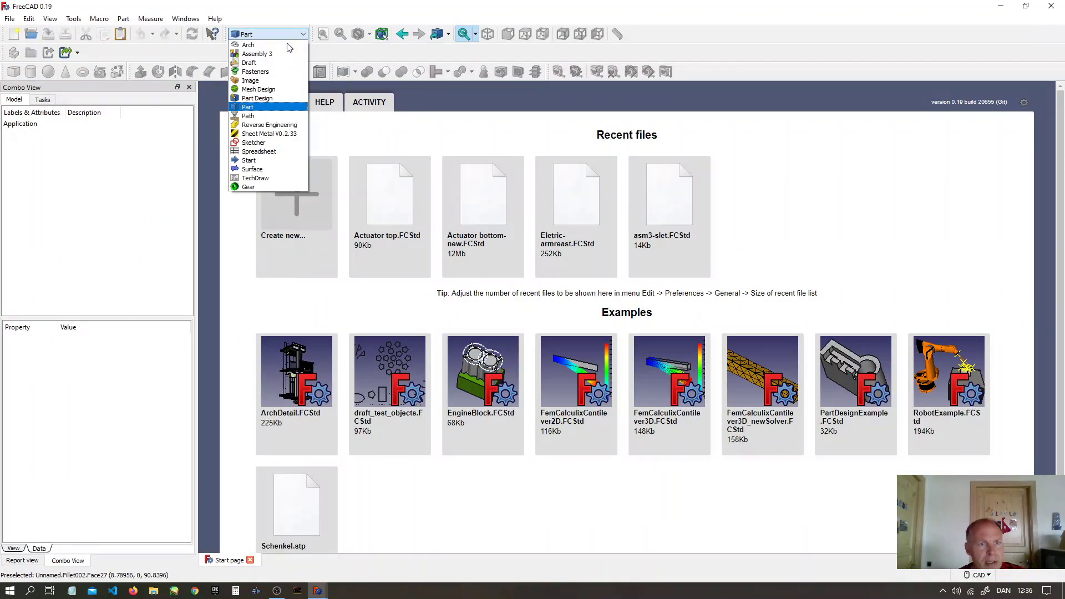
pyautogui.click(255, 109)
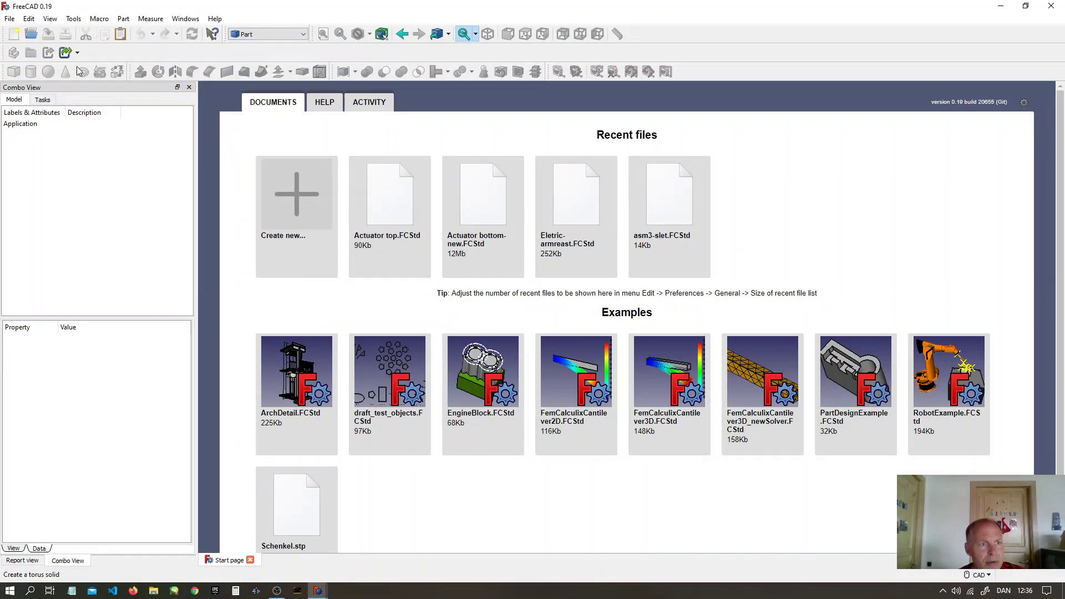
pyautogui.click(14, 35)
pyautogui.click(17, 74)
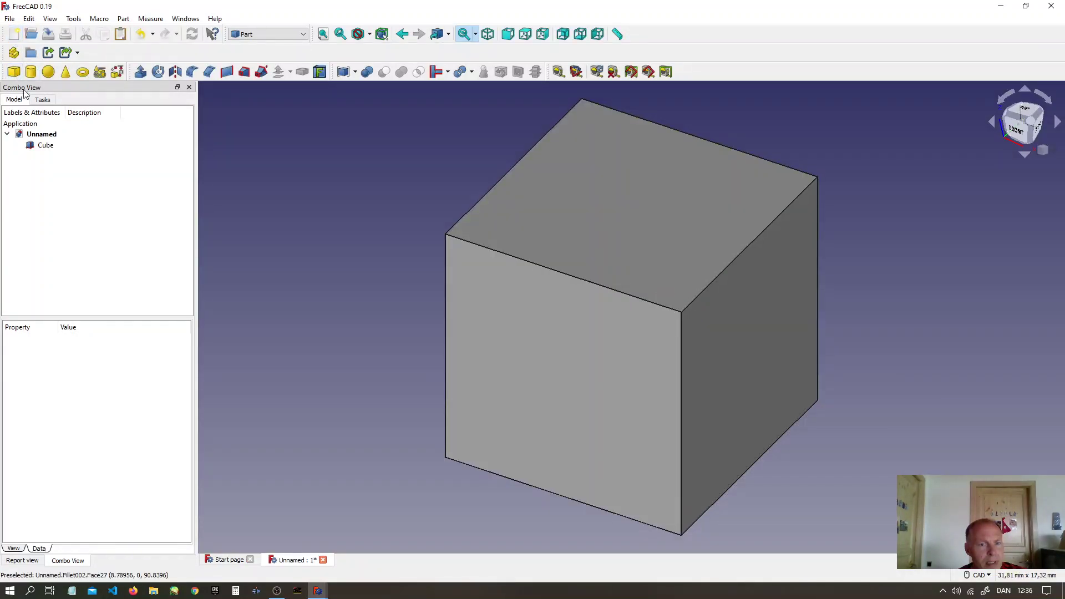
# Step: Size the cube as a flat plate with length 100 mm, width 100 mm and height 2 mm
pyautogui.click(42, 148)
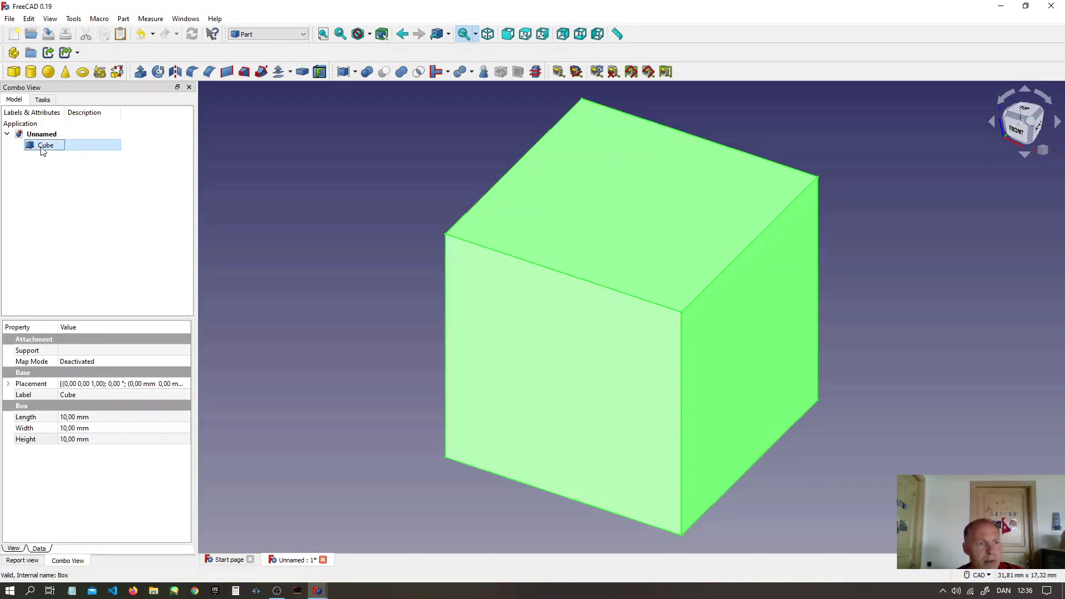
pyautogui.click(72, 439)
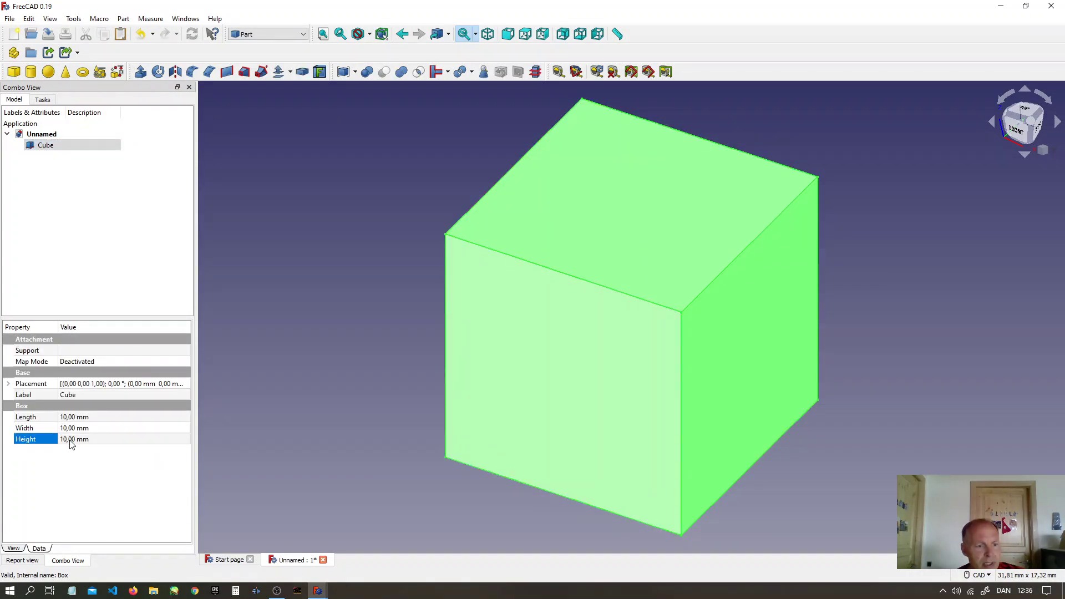
pyautogui.click(65, 417)
pyautogui.write('100')
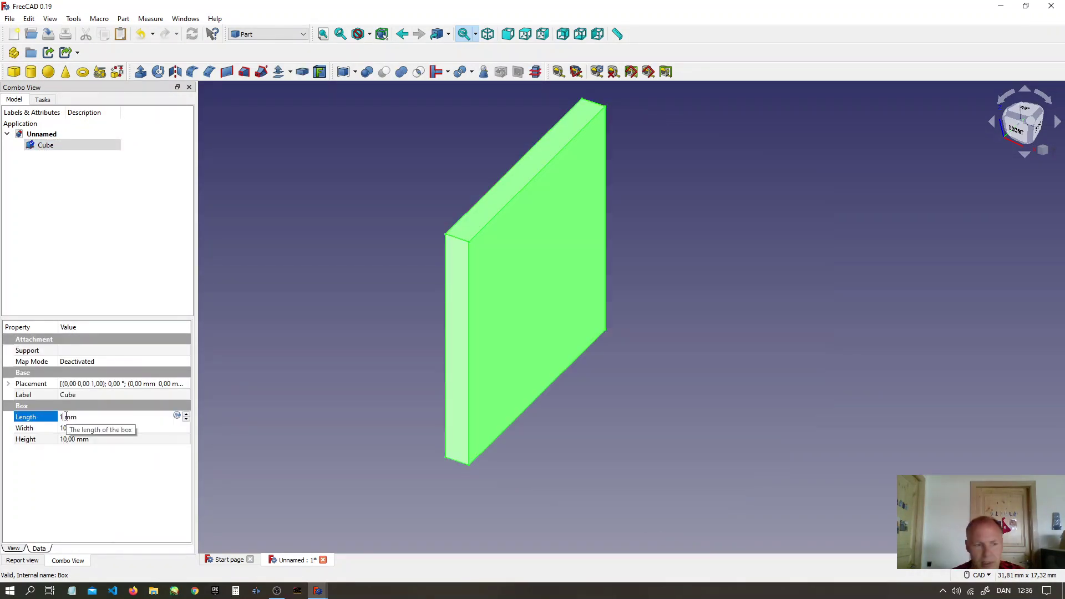
pyautogui.click(65, 428)
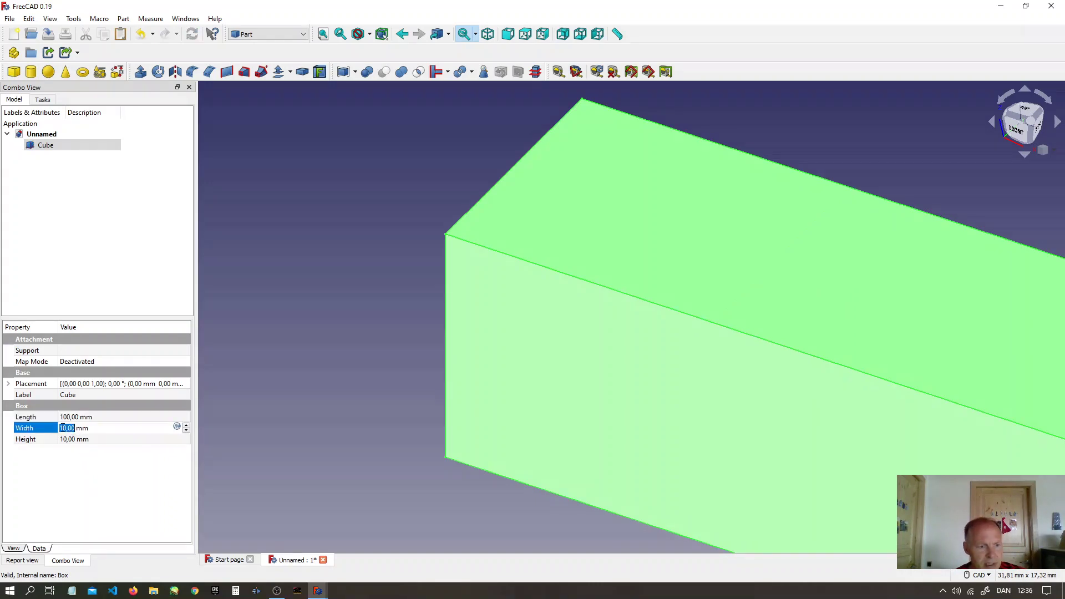
pyautogui.write('100')
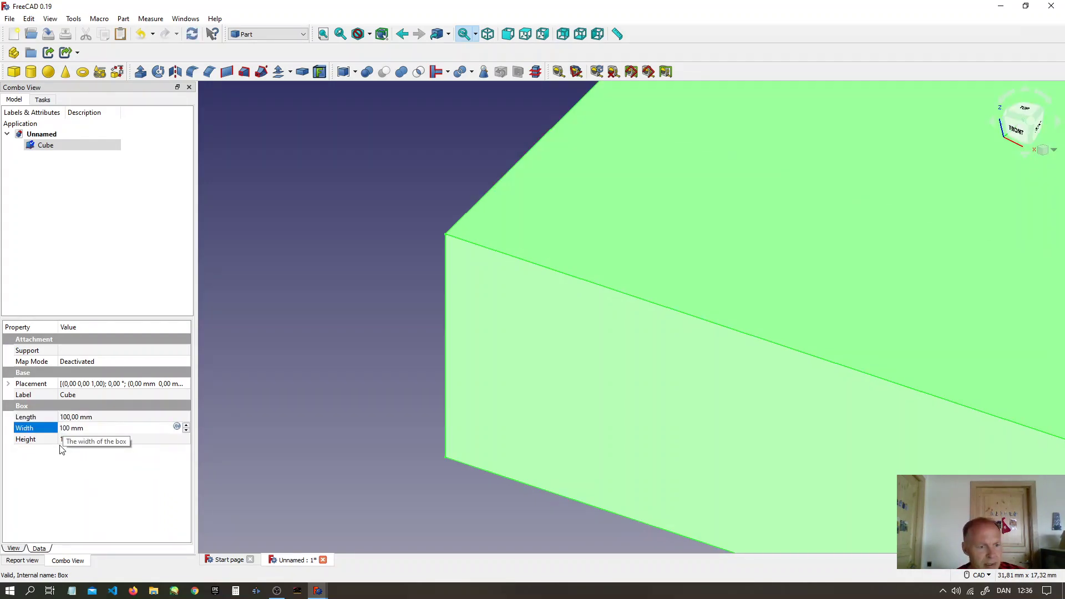
pyautogui.click(68, 439)
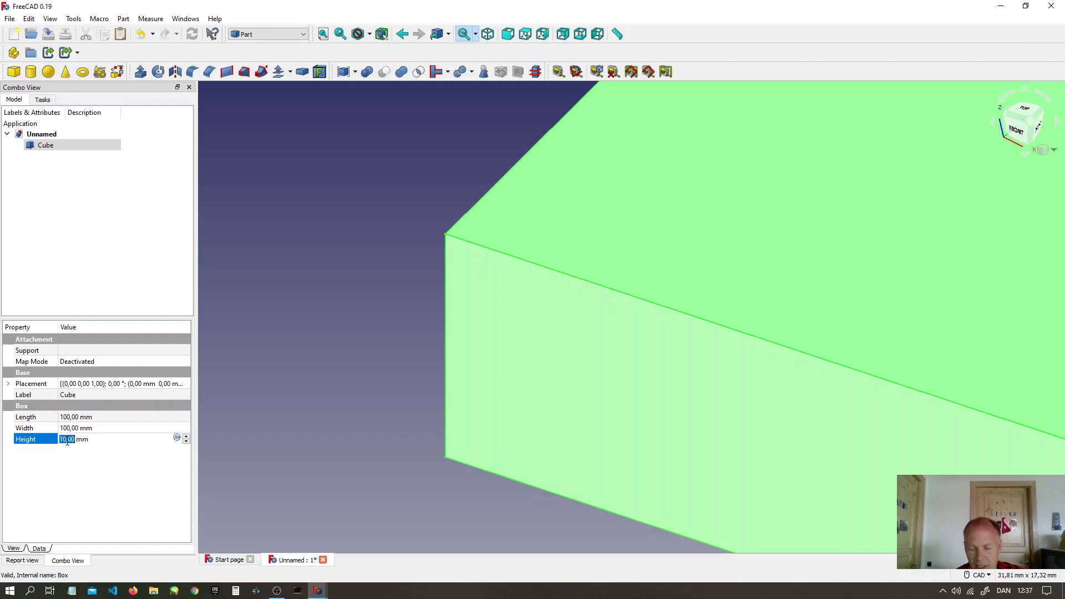
pyautogui.write('2')
pyautogui.press('Return')
pyautogui.scroll(-8, 445, 408)
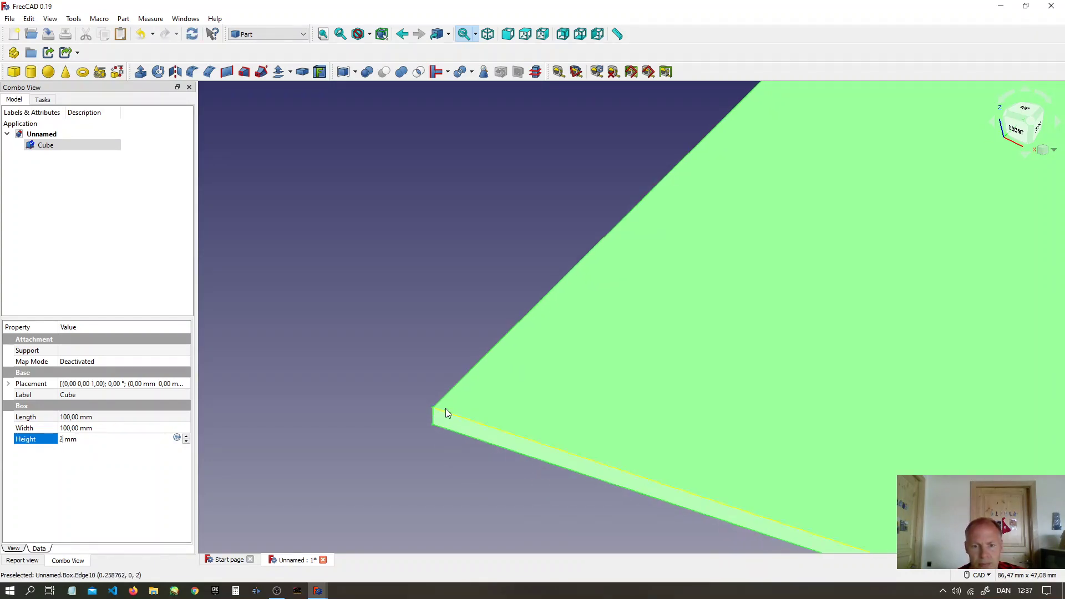
pyautogui.moveTo(535, 411); pyautogui.dragTo(438, 384, button='middle')
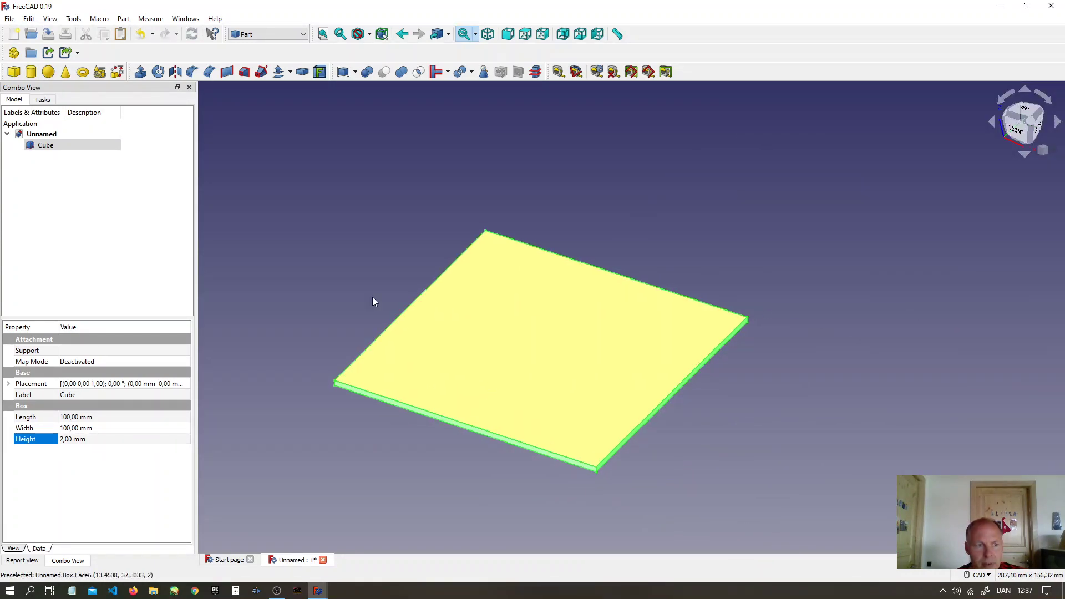
# Step: Add a second cube and set its length to 92 mm, width to 92 mm and height to 94 mm
pyautogui.click(13, 72)
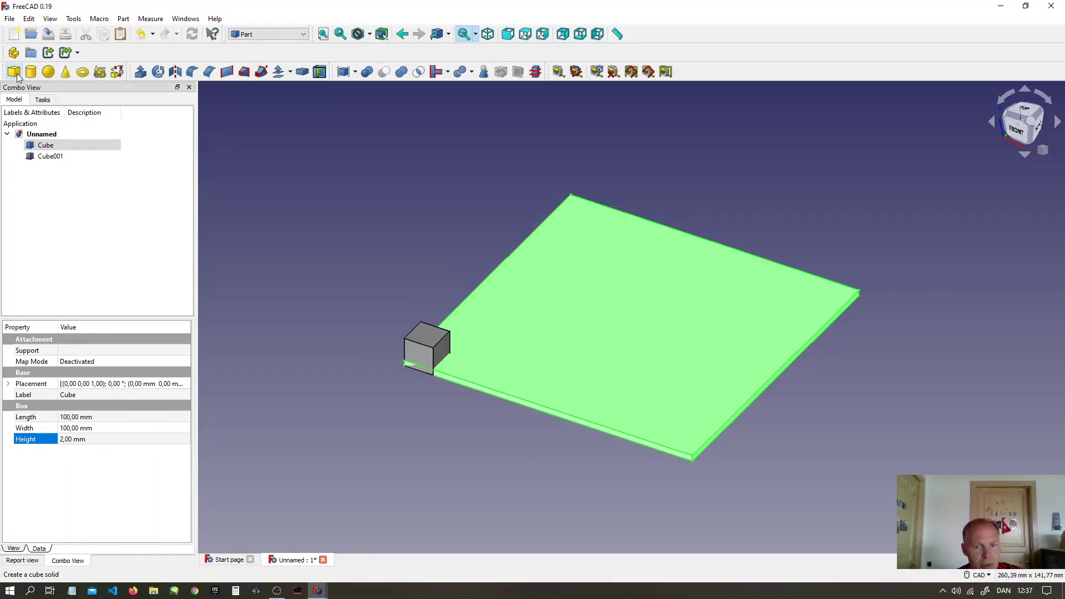
pyautogui.click(41, 157)
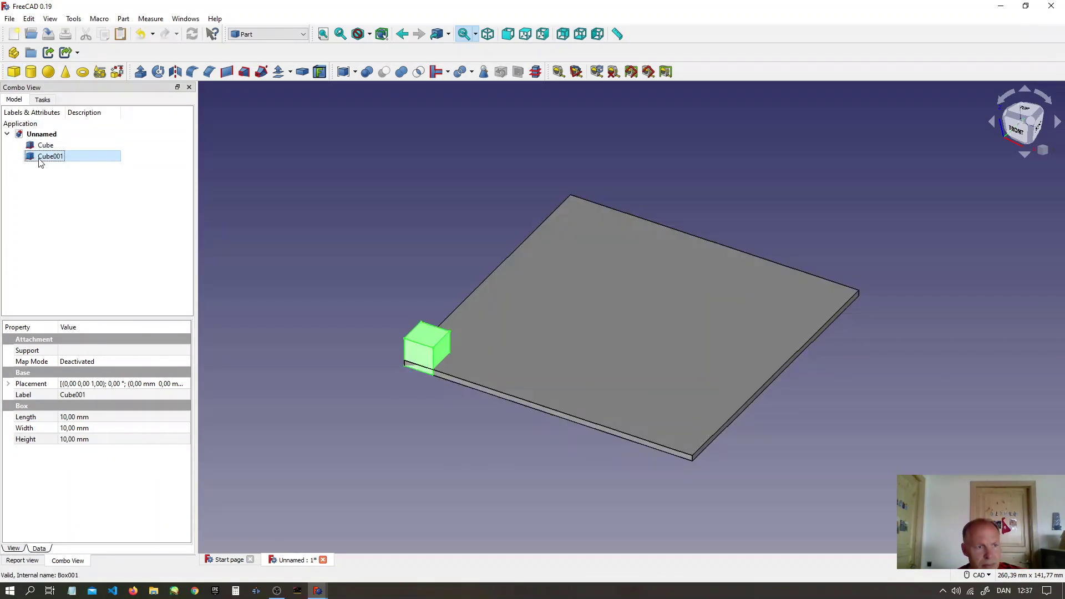
pyautogui.click(63, 420)
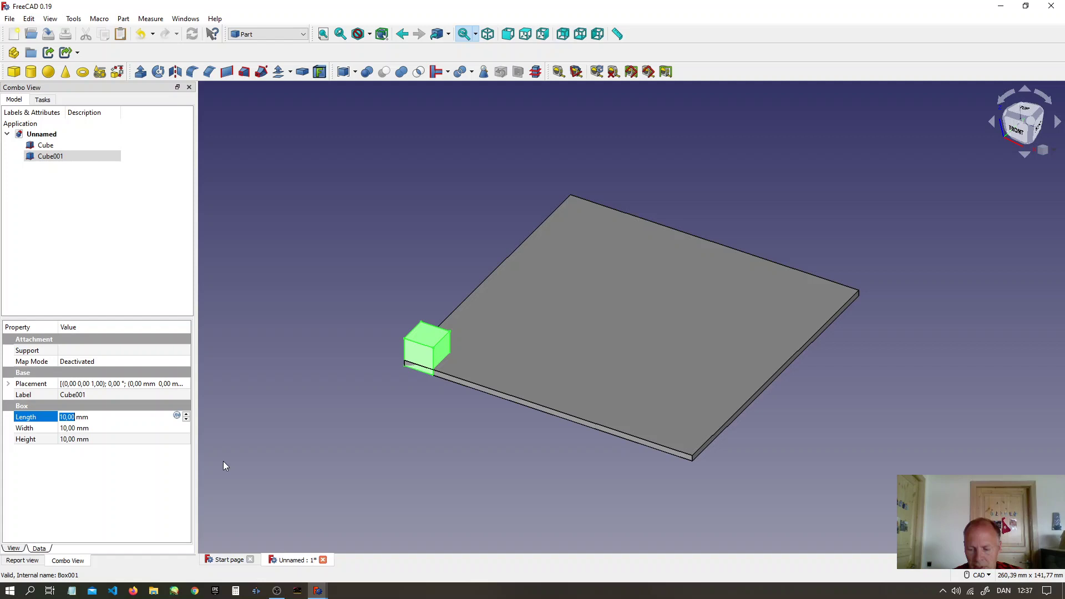
pyautogui.write('92')
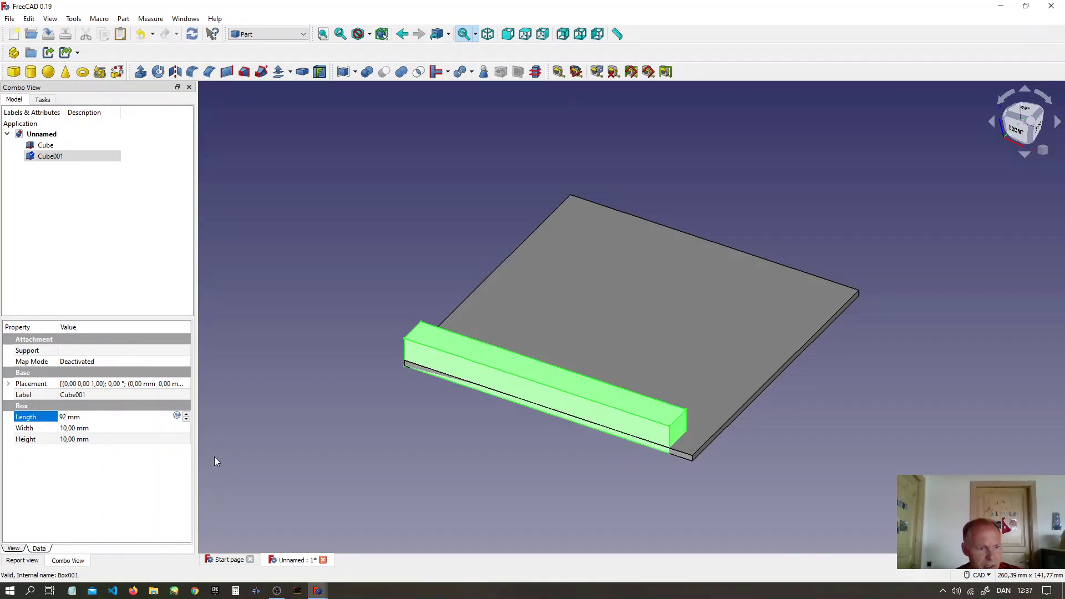
pyautogui.click(68, 429)
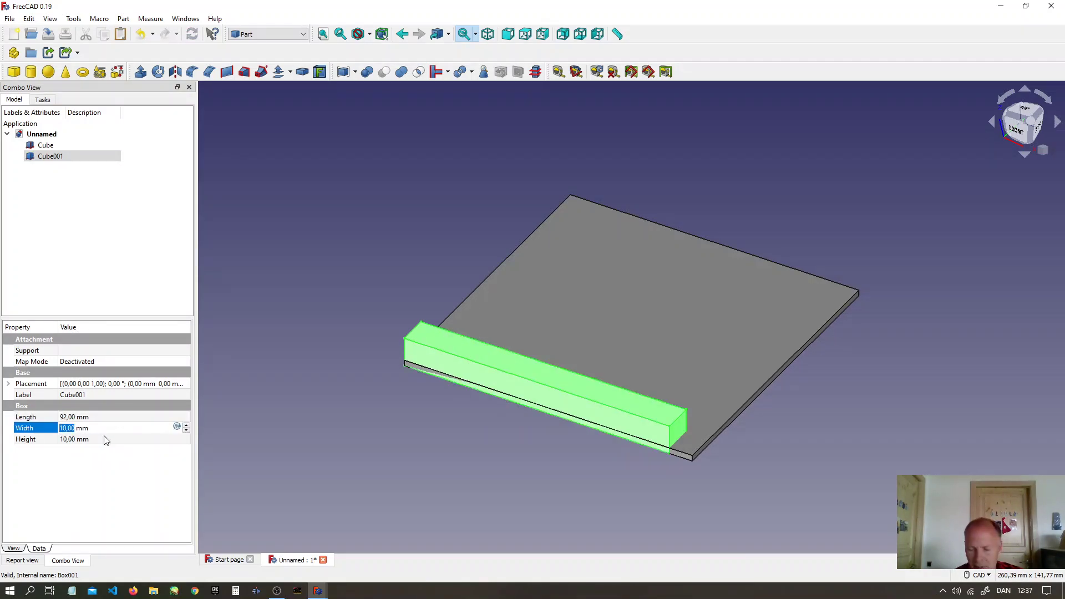
pyautogui.write('92')
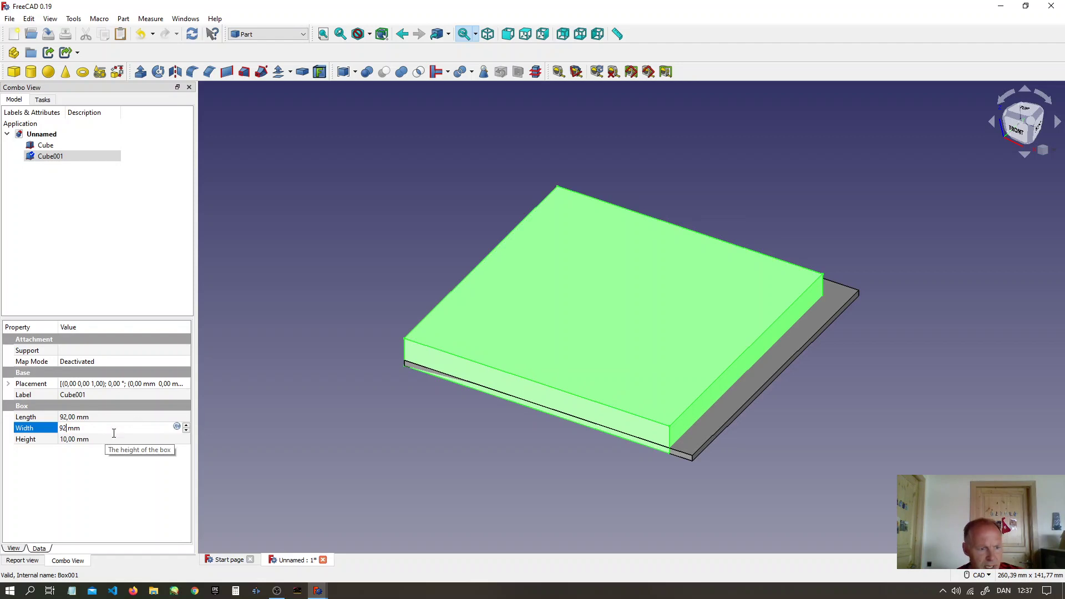
pyautogui.click(67, 440)
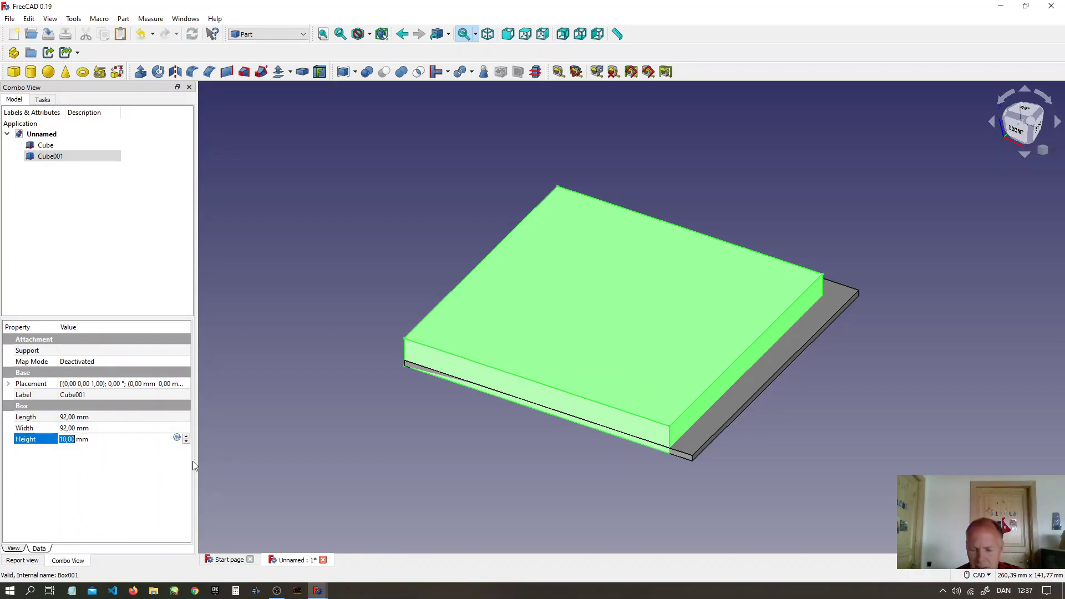
pyautogui.write('94')
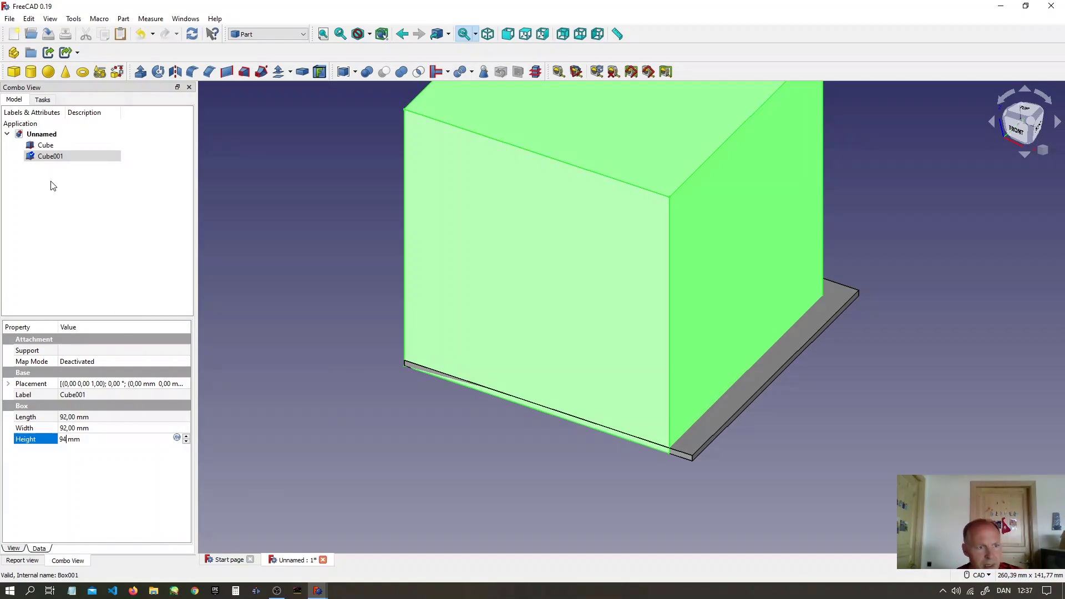
# Step: Transform the second cube by moving it 2 mm up and 4 mm along both X and Y, centring it on the plate
pyautogui.click(46, 157)
pyautogui.rightClick(46, 162)
pyautogui.click(73, 168)
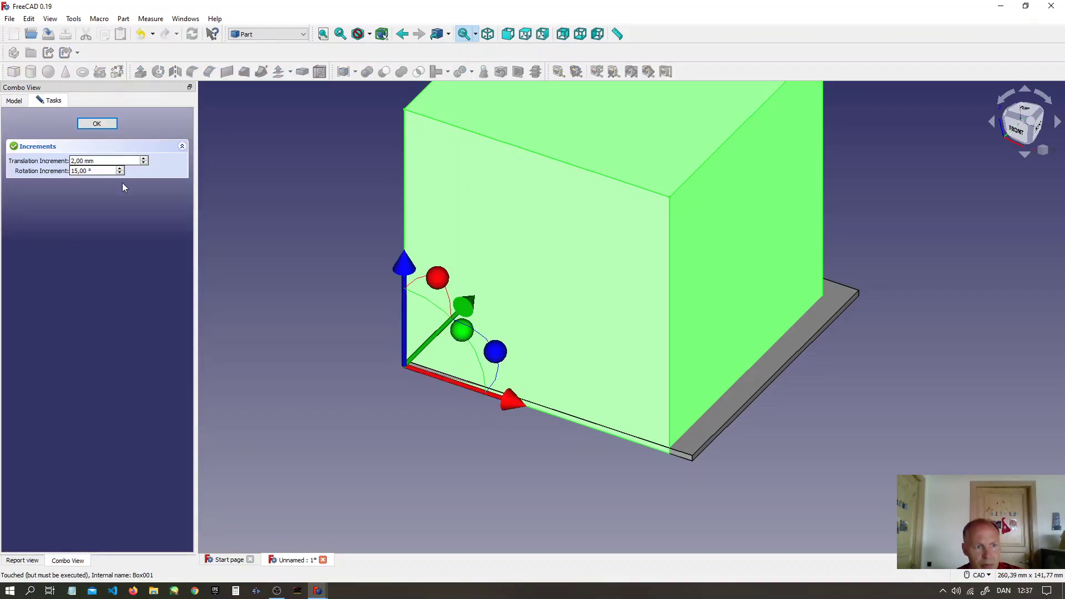
pyautogui.moveTo(407, 272); pyautogui.dragTo(407, 265)
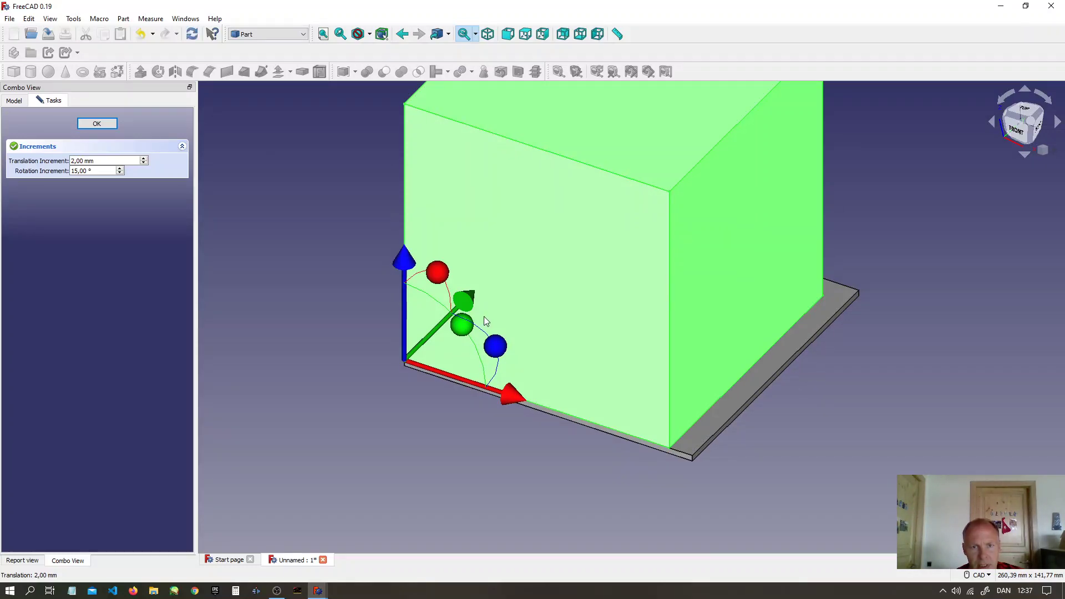
pyautogui.click(525, 34)
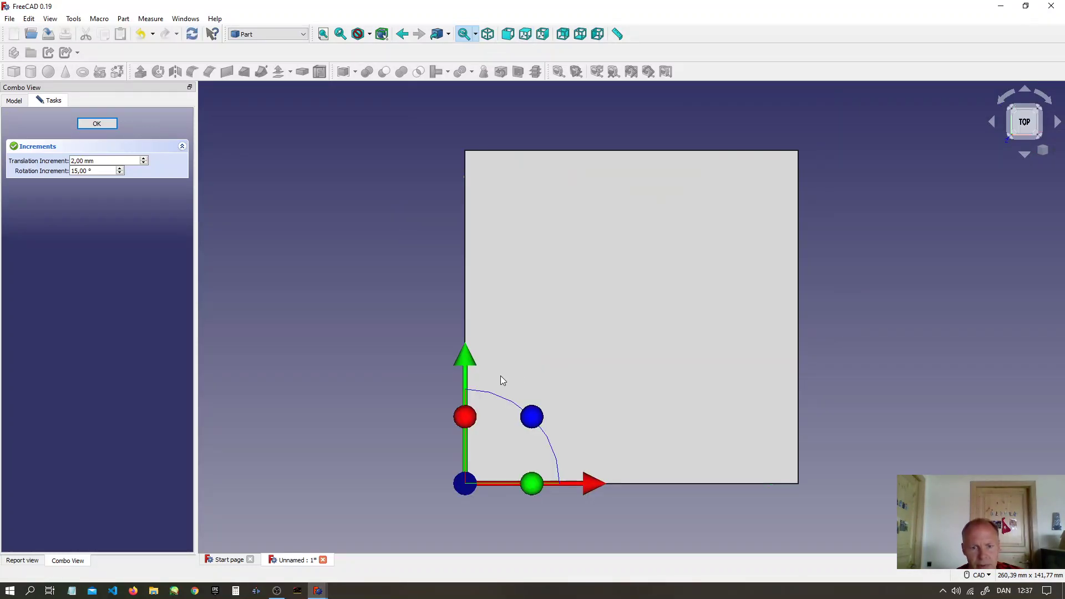
pyautogui.scroll(-3, 554, 435)
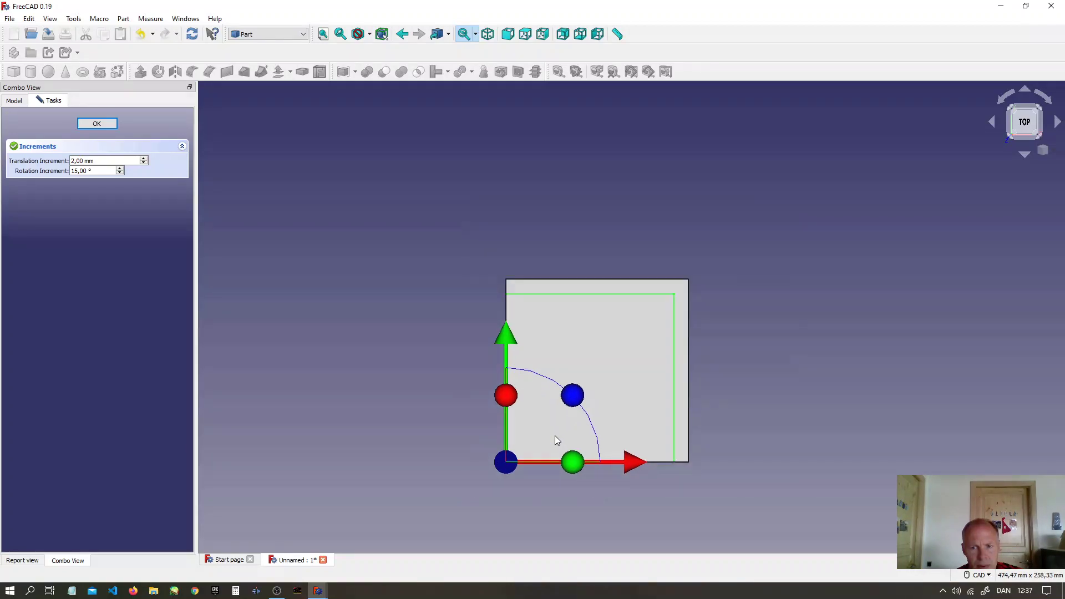
pyautogui.moveTo(635, 464); pyautogui.dragTo(638, 468)
pyautogui.moveTo(521, 347); pyautogui.dragTo(521, 338)
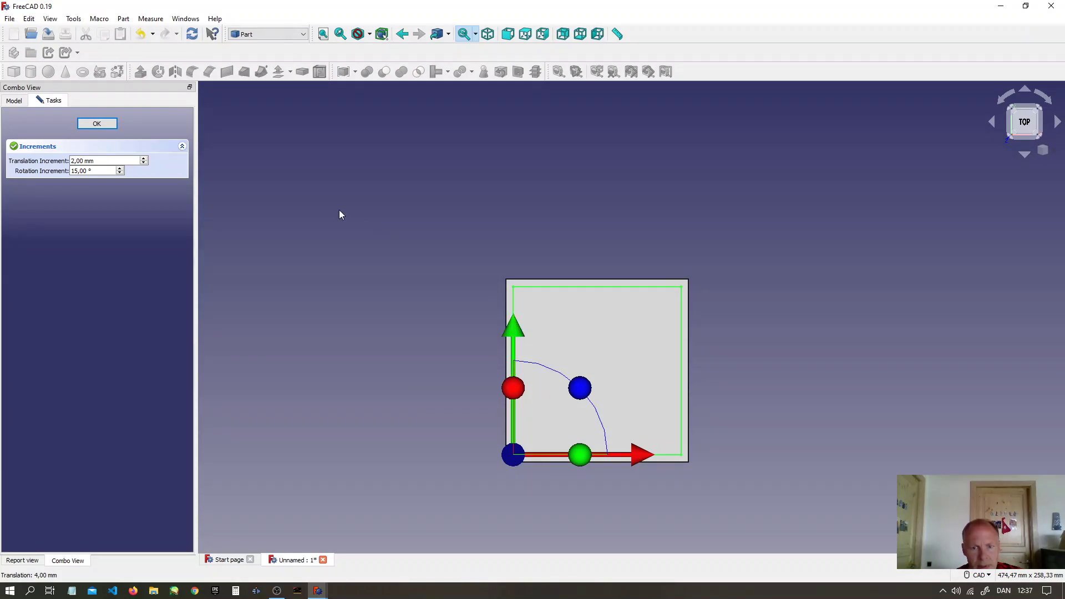
pyautogui.click(103, 125)
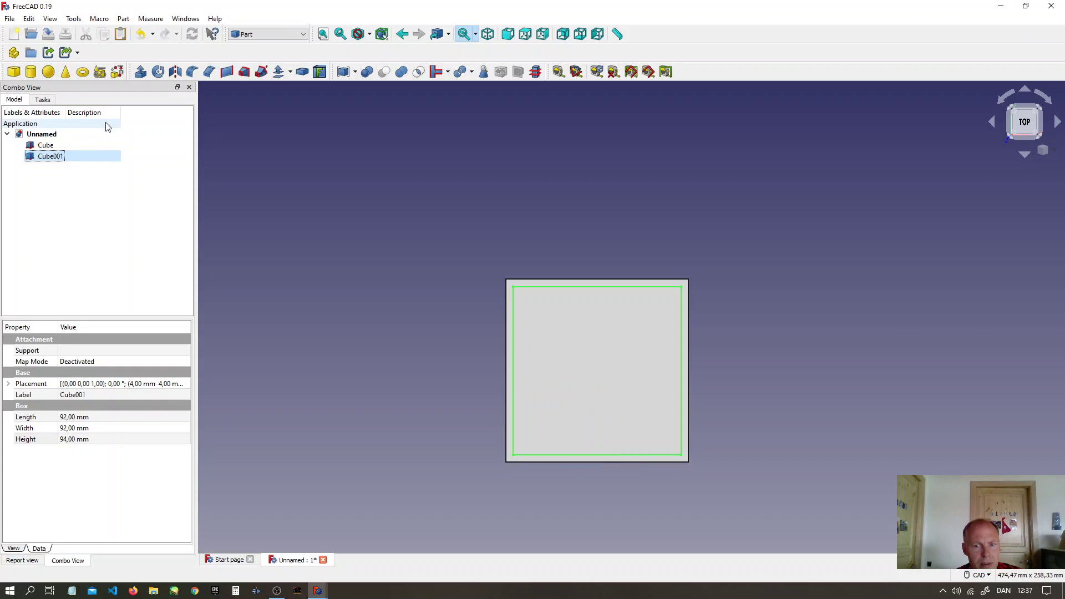
# Step: Add a cylinder primitive and set its radius to 38 mm
pyautogui.click(488, 37)
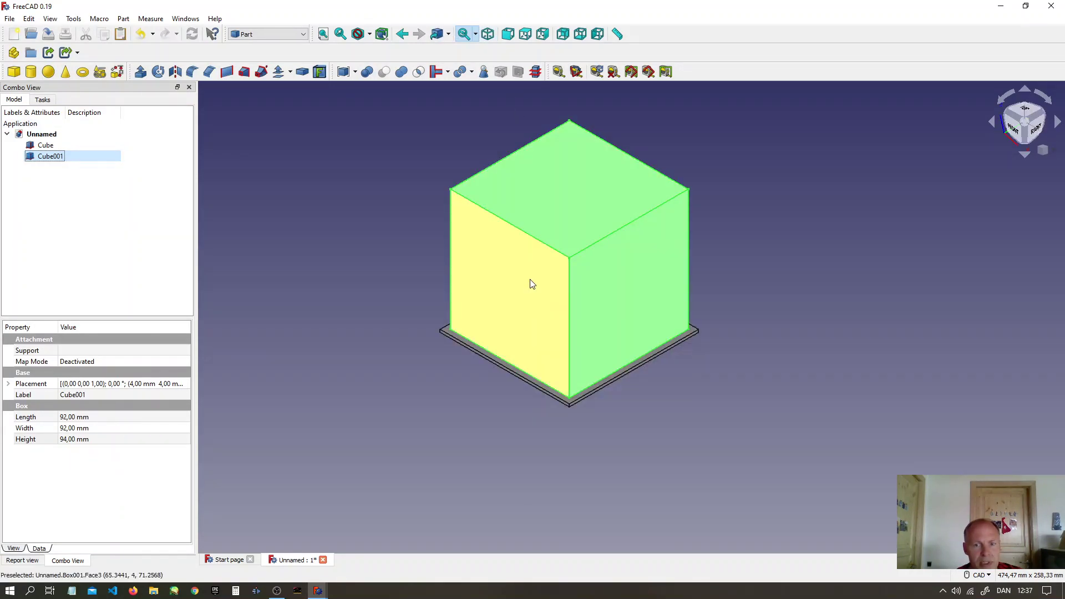
pyautogui.scroll(-3, 519, 294)
pyautogui.moveTo(461, 344); pyautogui.dragTo(434, 403, button='middle')
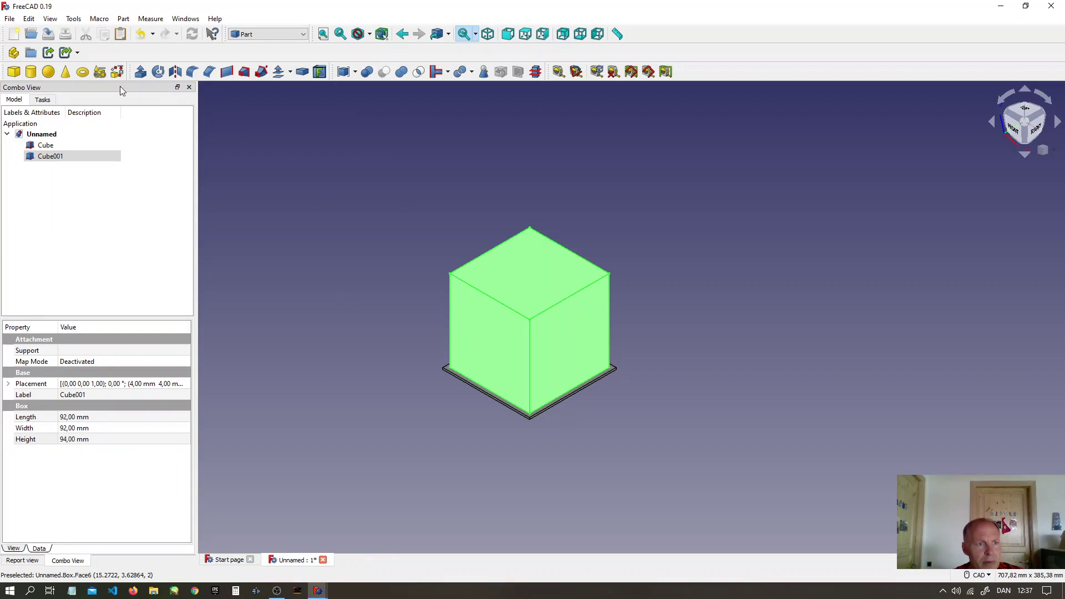
pyautogui.click(31, 72)
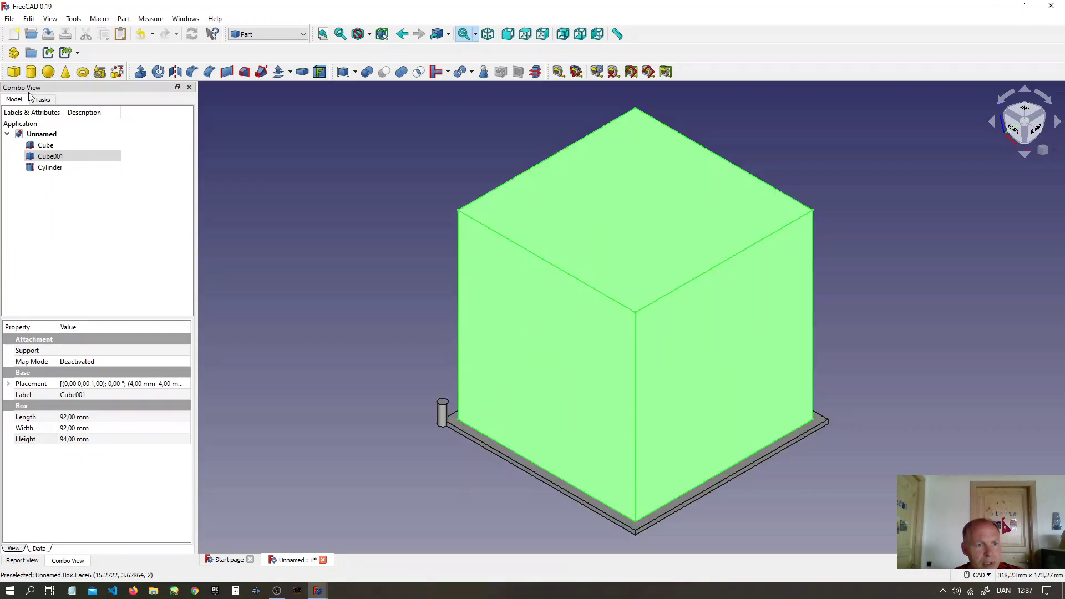
pyautogui.click(35, 168)
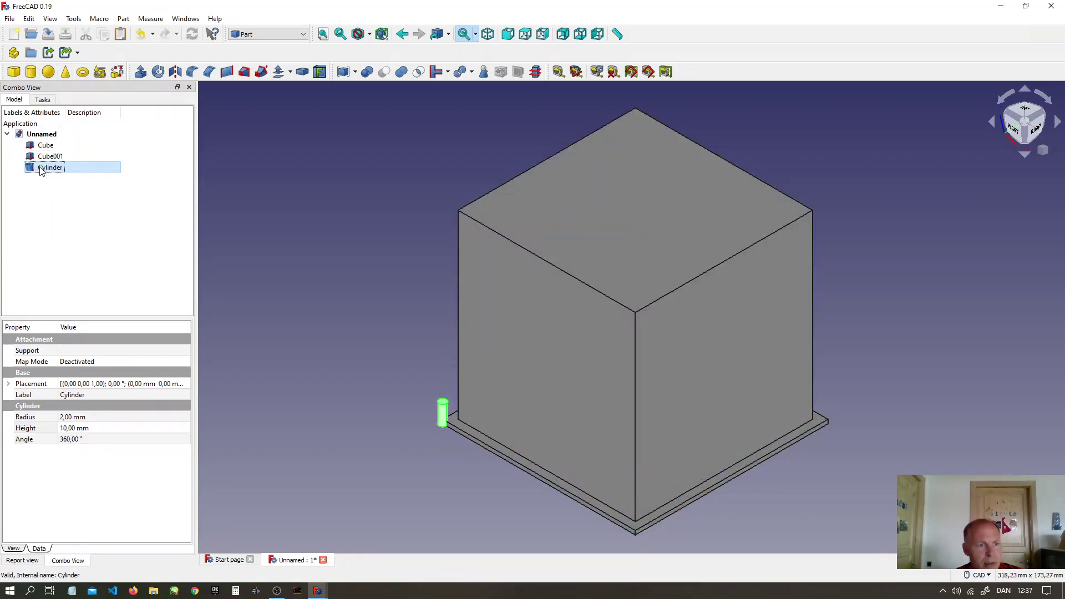
pyautogui.click(68, 420)
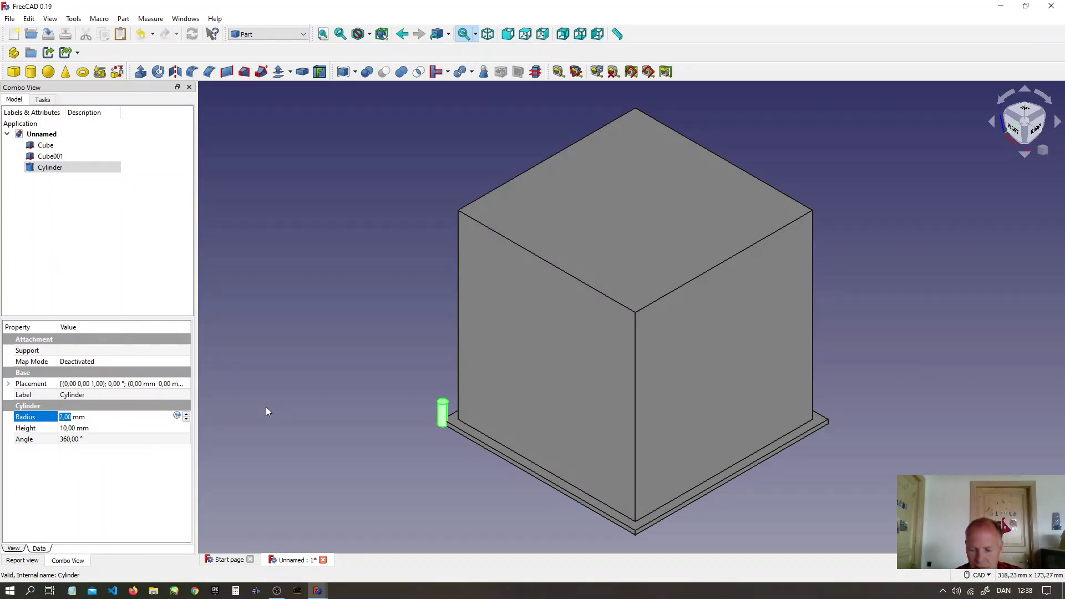
pyautogui.write('38')
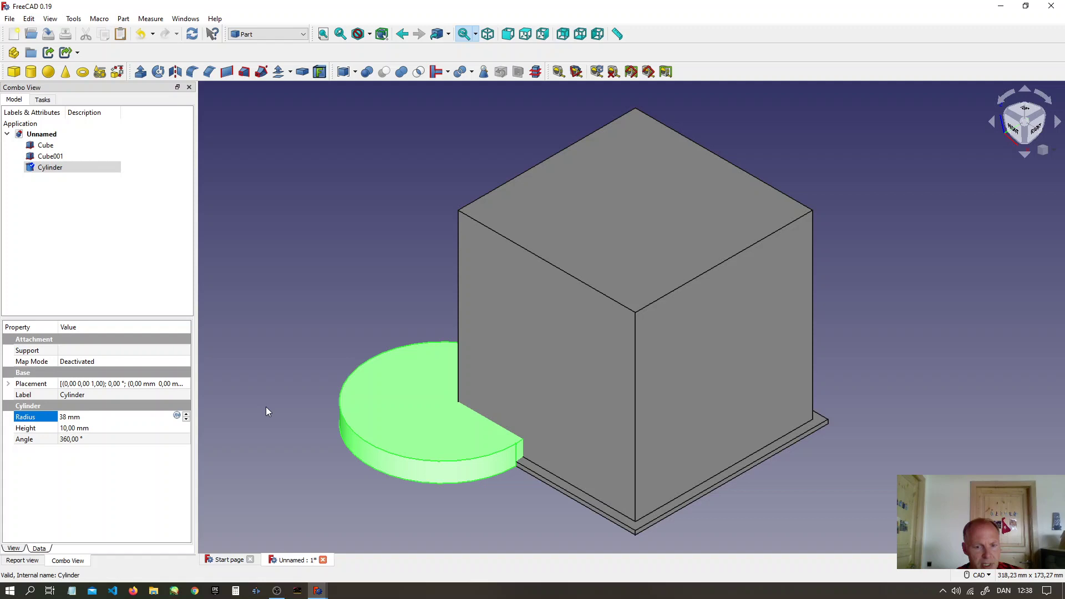
# Step: Transform the large cylinder up to the top of the tall cube and centre it at 50 mm along both X and Y
pyautogui.rightClick(39, 168)
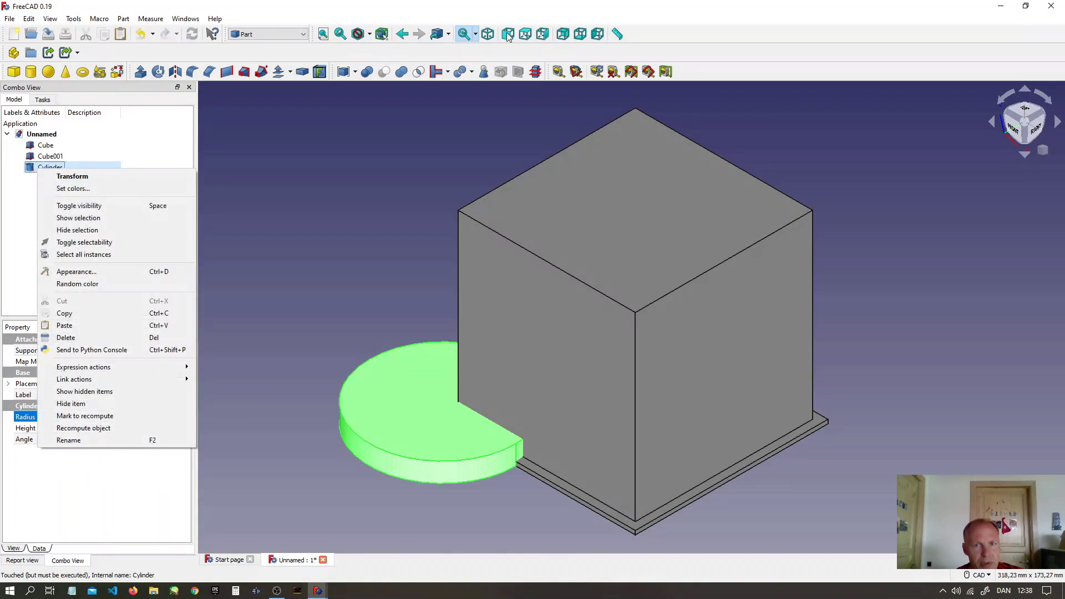
pyautogui.click(72, 175)
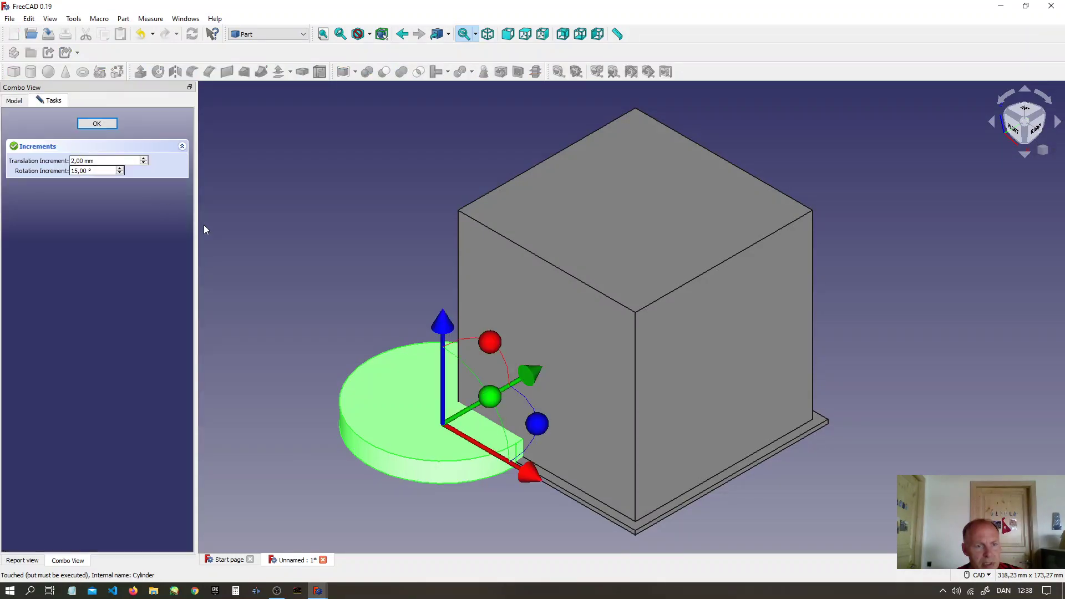
pyautogui.moveTo(457, 318); pyautogui.dragTo(452, 109)
pyautogui.moveTo(531, 260); pyautogui.dragTo(625, 336)
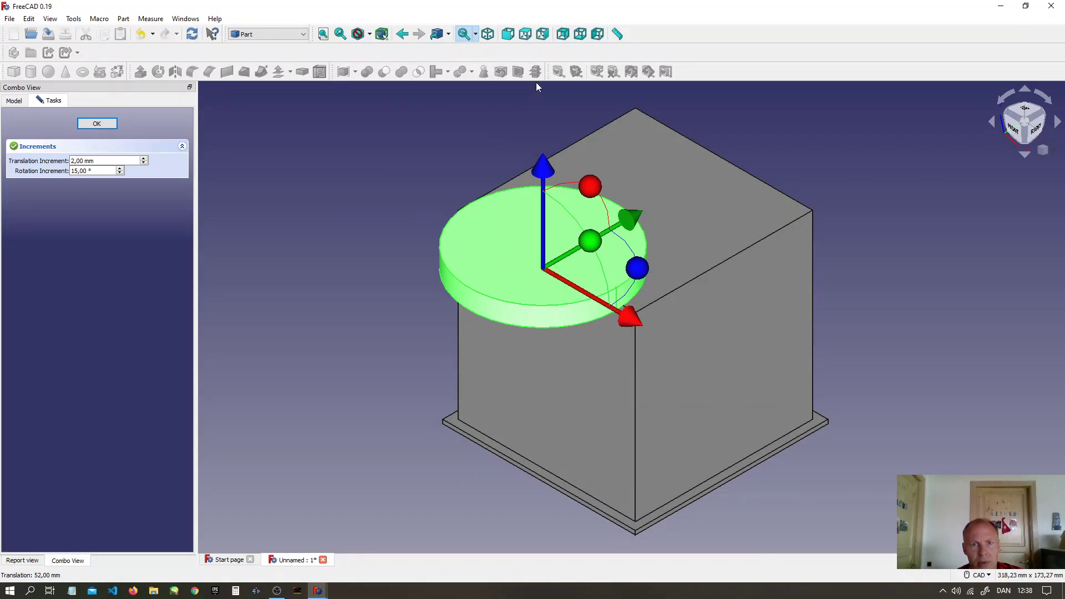
pyautogui.click(525, 33)
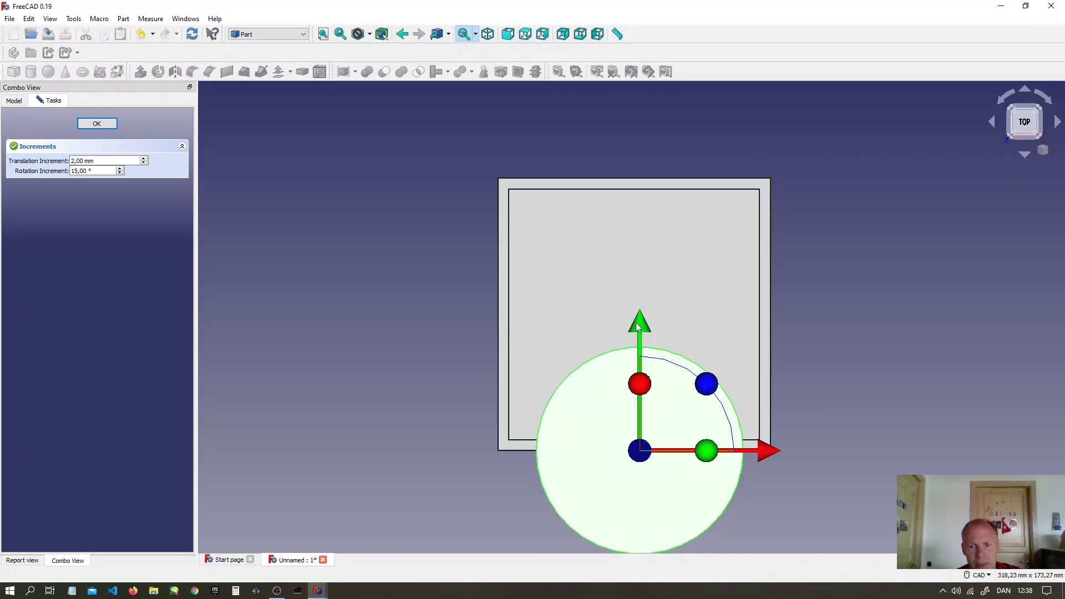
pyautogui.moveTo(638, 328); pyautogui.dragTo(628, 186)
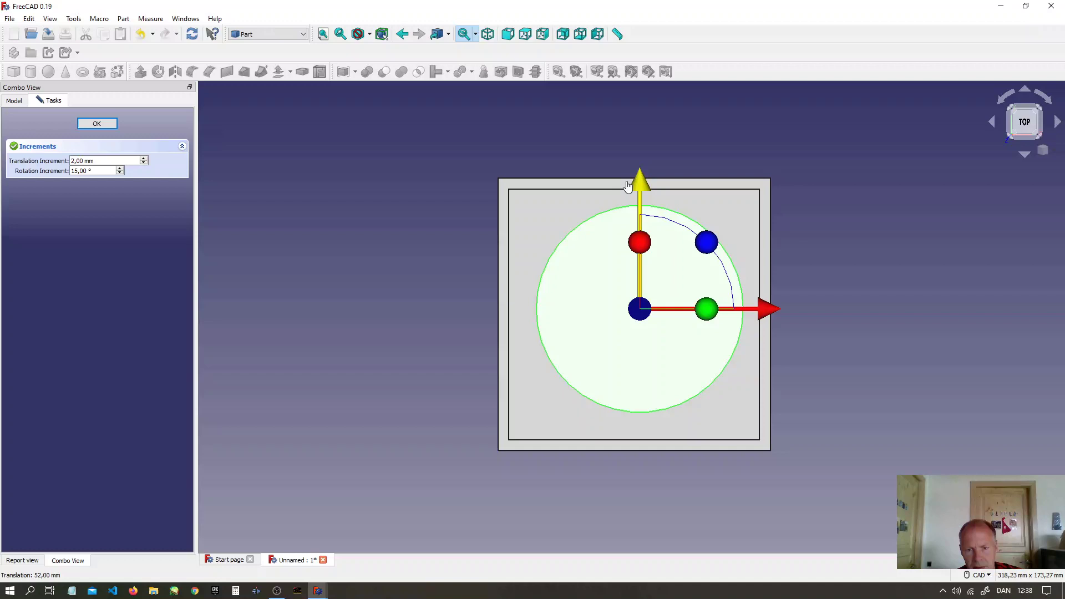
pyautogui.moveTo(771, 314); pyautogui.dragTo(761, 316)
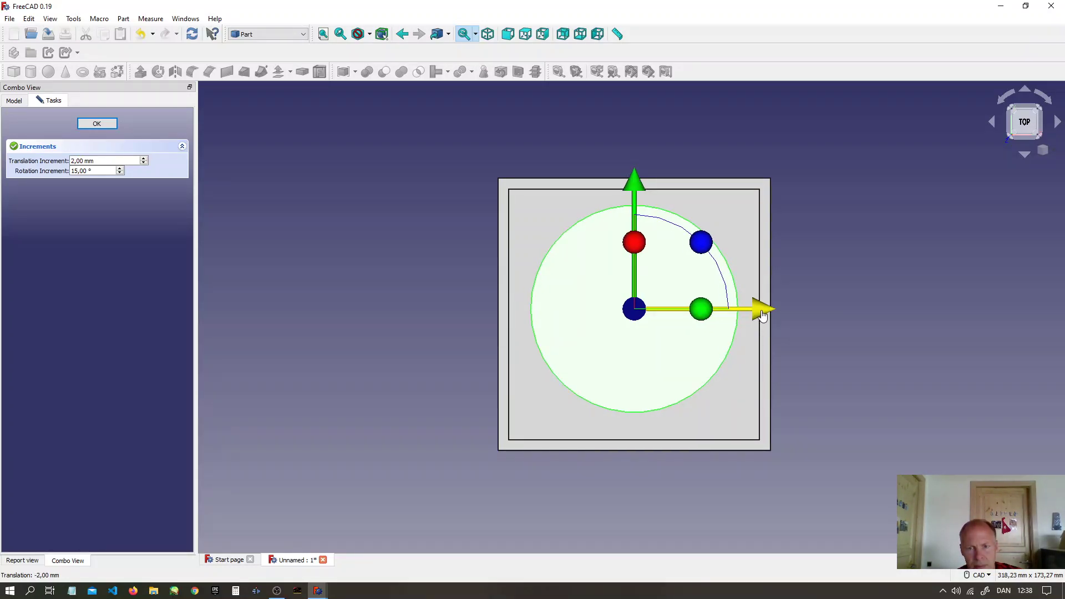
pyautogui.moveTo(640, 182); pyautogui.dragTo(645, 189)
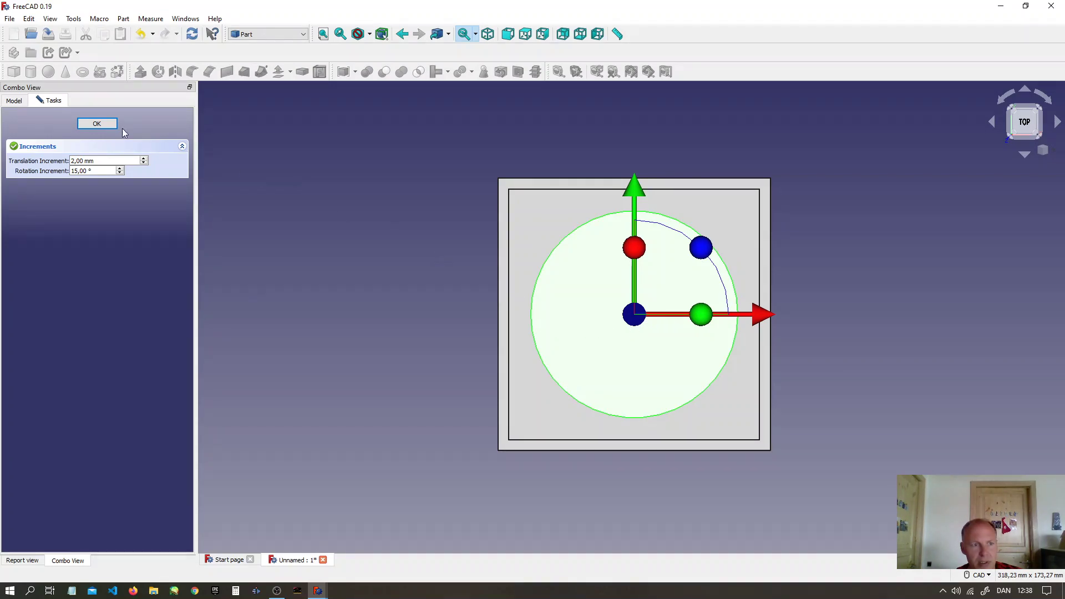
pyautogui.click(95, 124)
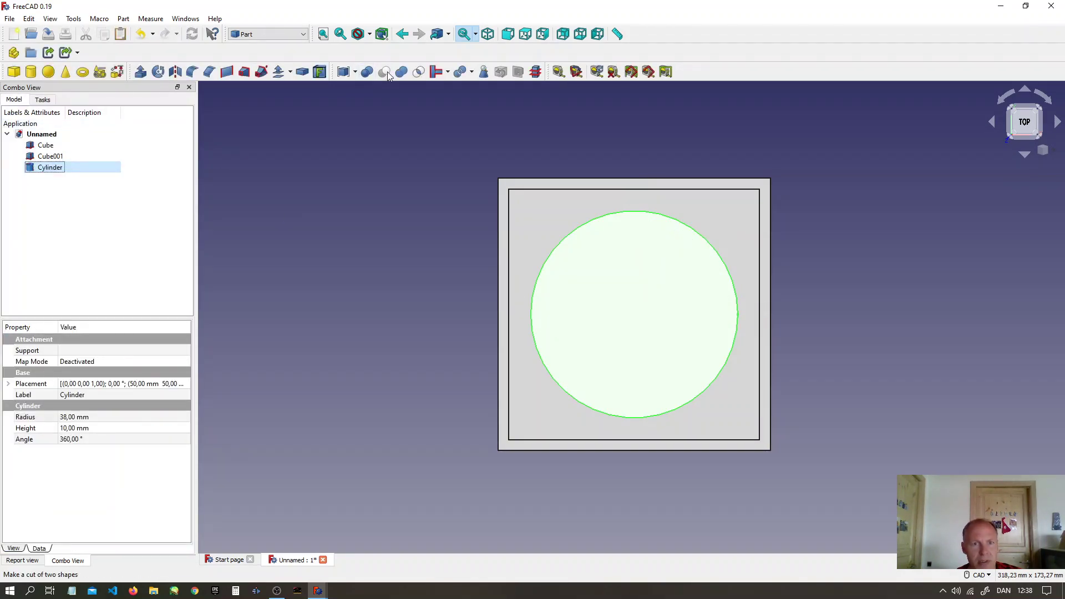
# Step: Chamfer the four vertical edges of the tall cube with a length of 15 mm
pyautogui.click(487, 34)
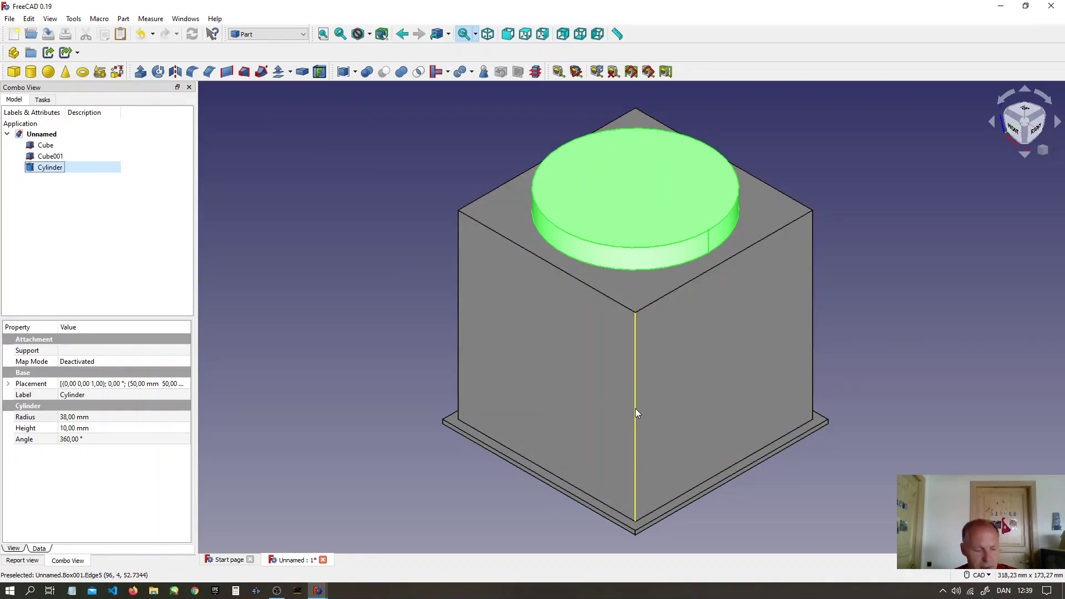
pyautogui.click(636, 413)
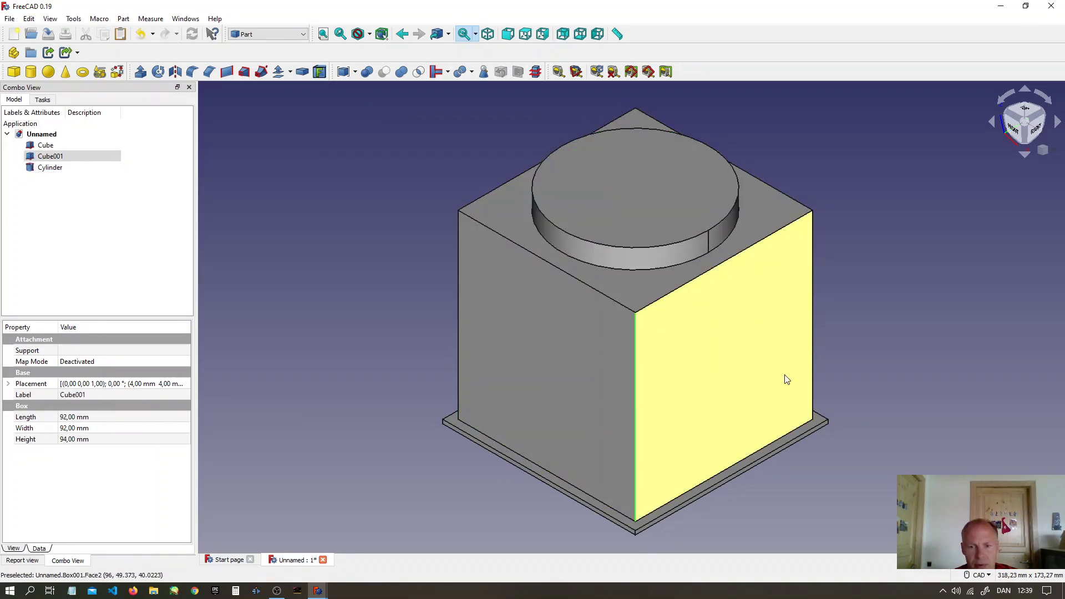
pyautogui.keyDown('ctrl'); pyautogui.click(814, 348); pyautogui.keyUp('ctrl')
pyautogui.moveTo(816, 351); pyautogui.dragTo(511, 460, button='middle')
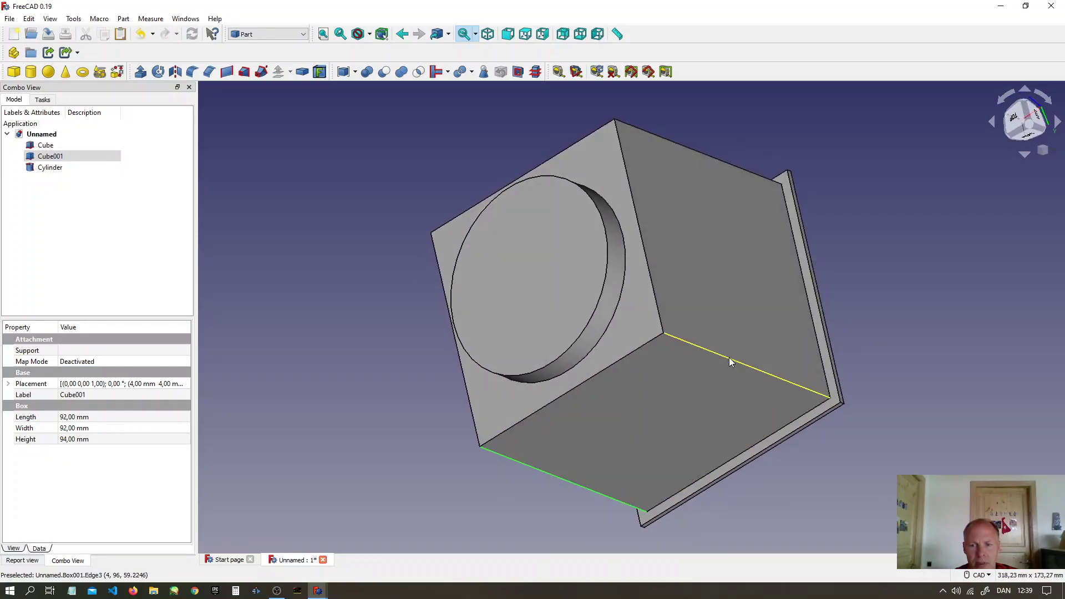
pyautogui.click(700, 144)
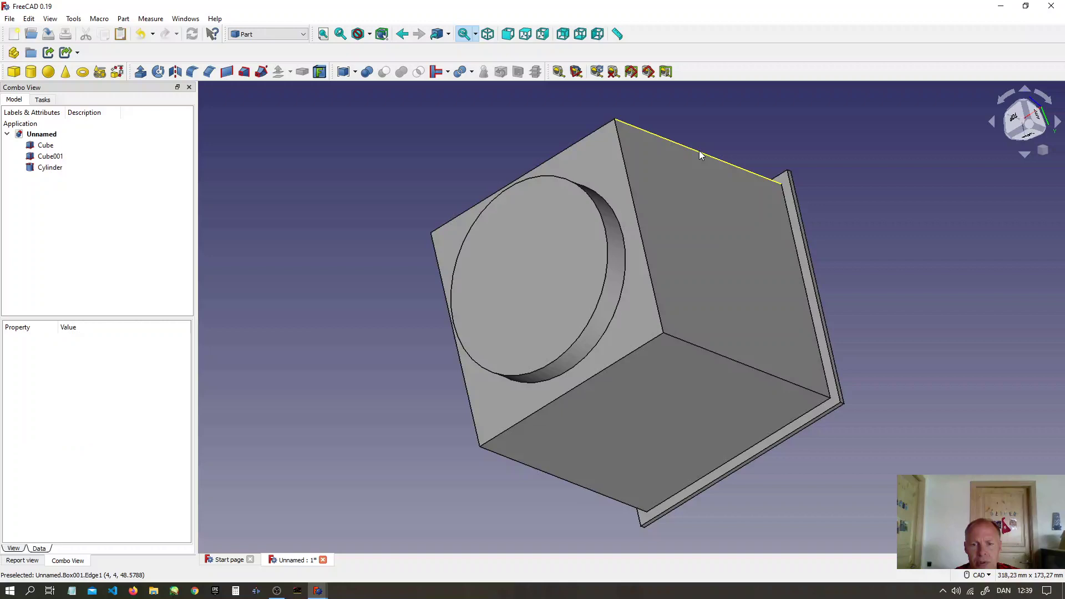
pyautogui.click(701, 166)
pyautogui.moveTo(701, 165); pyautogui.dragTo(754, 311, button='middle')
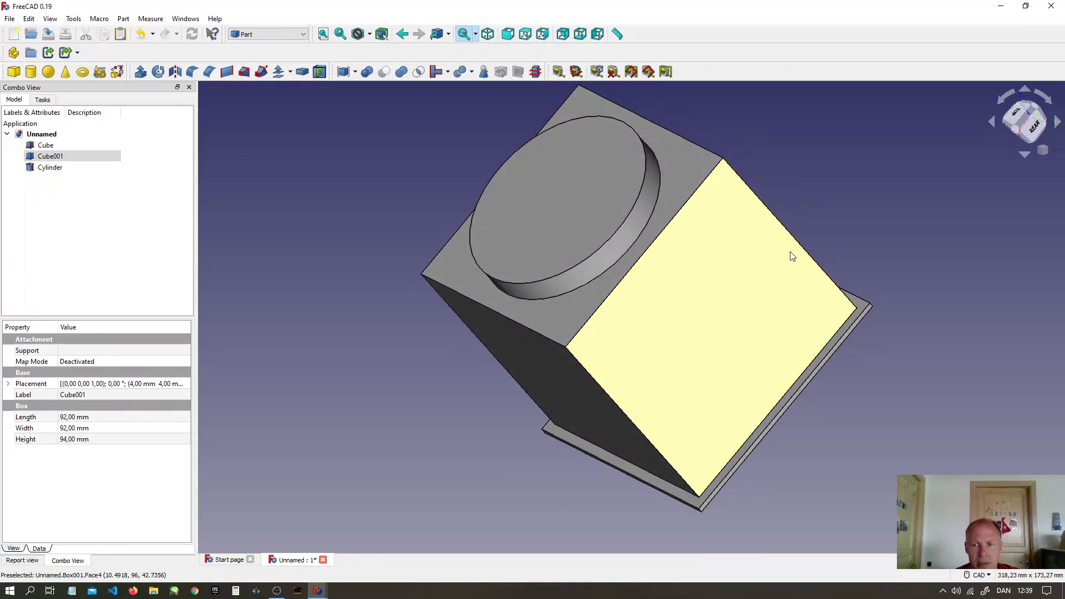
pyautogui.click(799, 240)
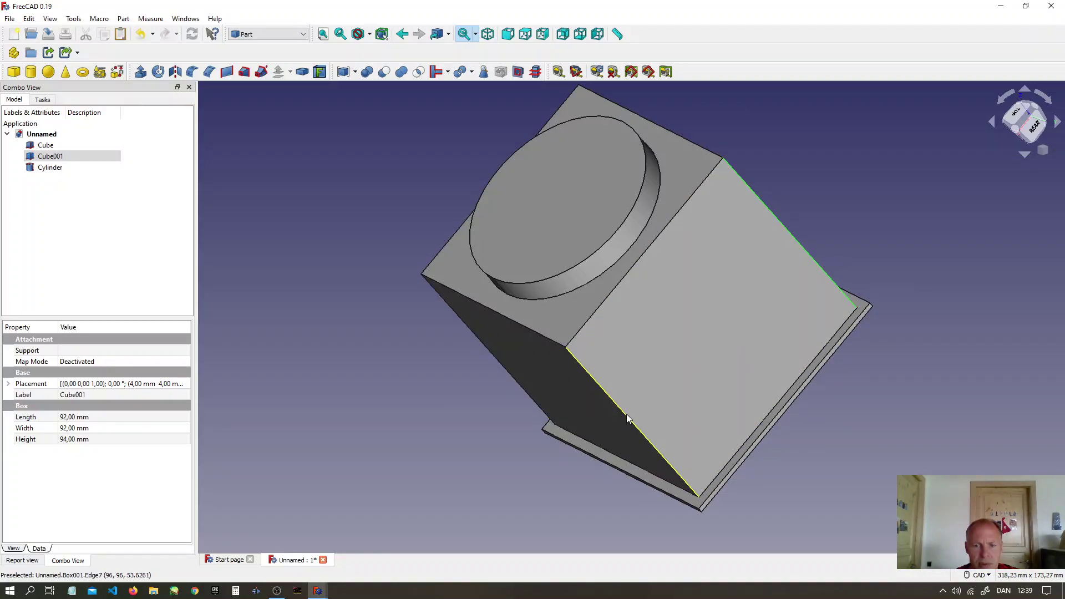
pyautogui.moveTo(534, 428); pyautogui.dragTo(765, 380, button='middle')
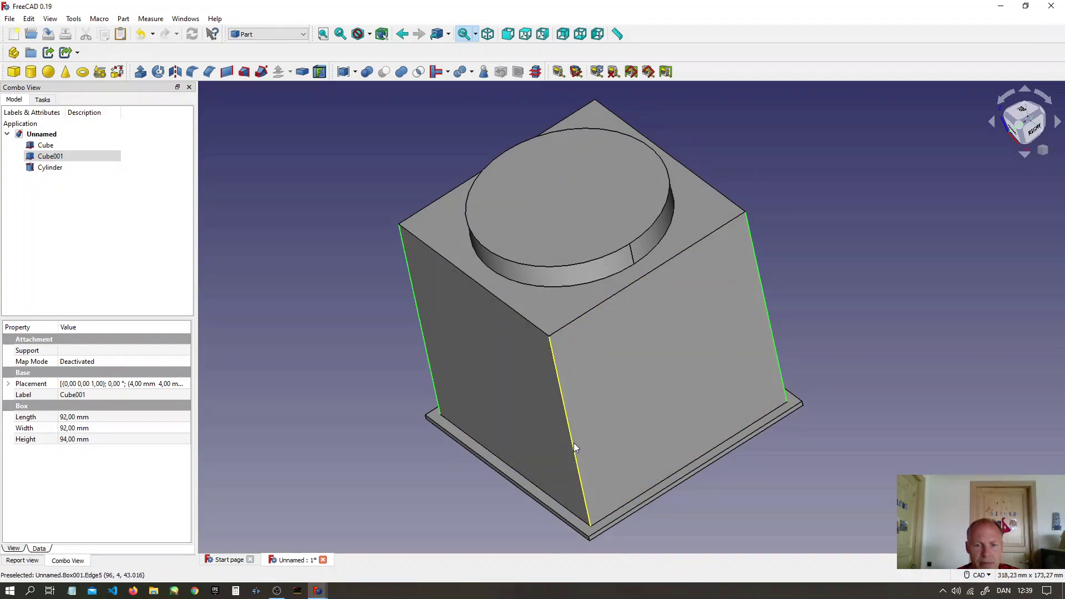
pyautogui.click(573, 443)
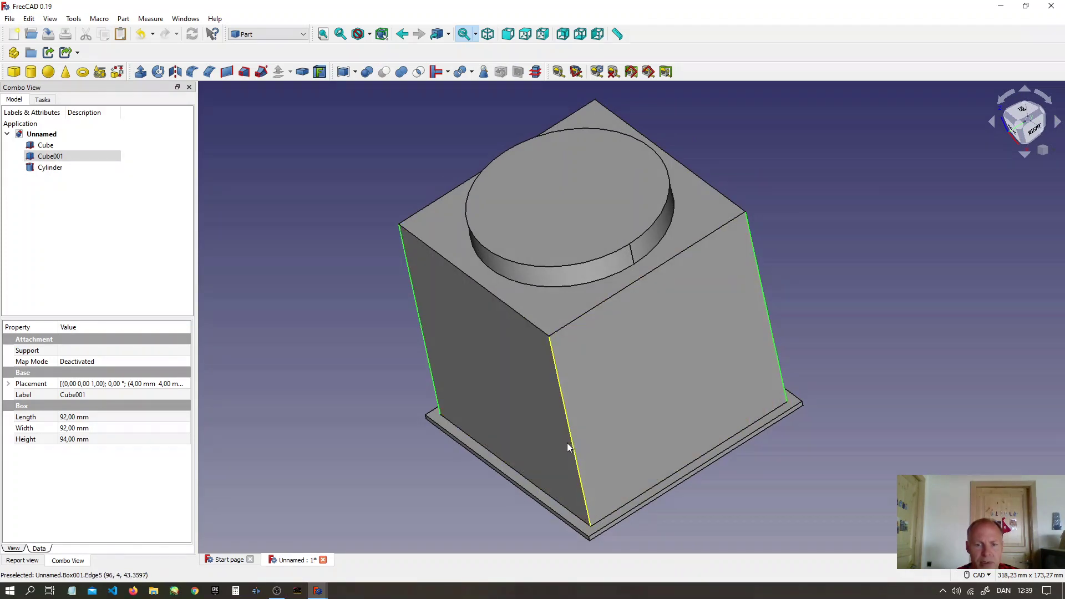
pyautogui.click(210, 72)
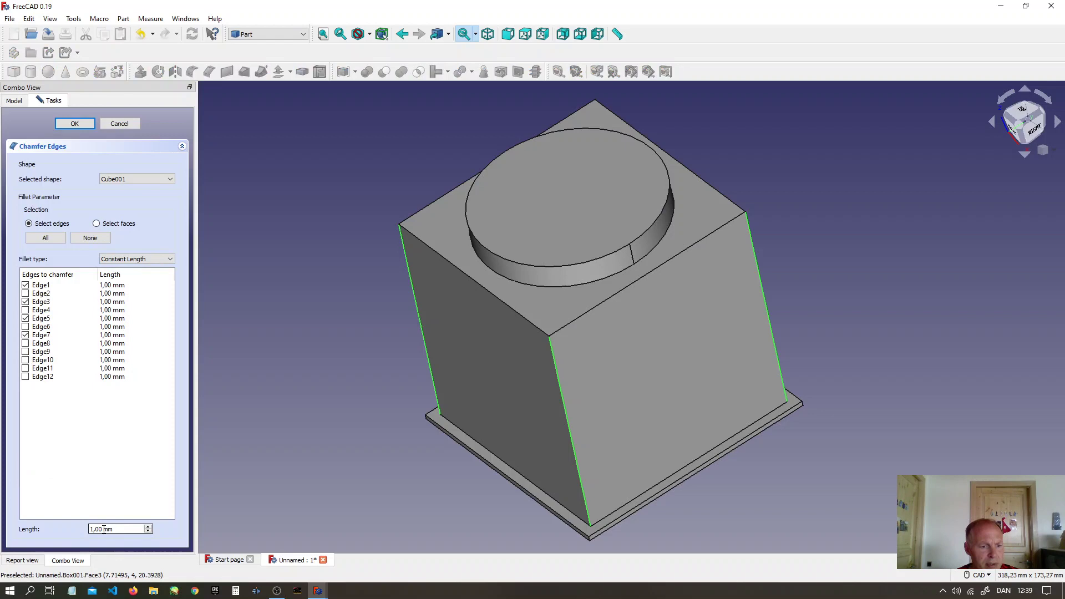
pyautogui.write('15')
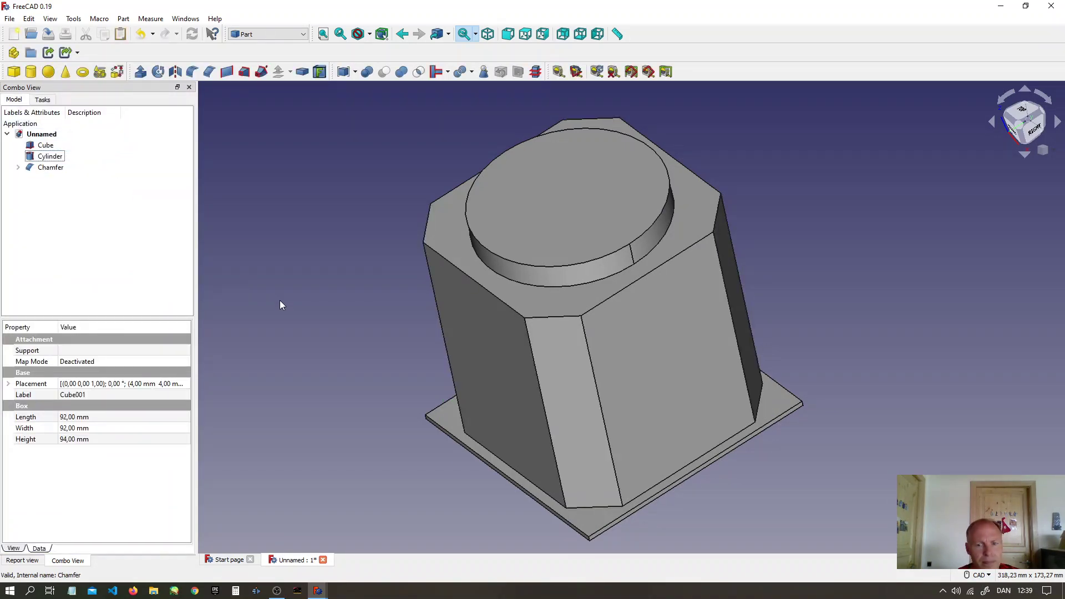
# Step: Add another cylinder primitive and set its height to 102 mm
pyautogui.moveTo(296, 348); pyautogui.dragTo(388, 360, button='middle')
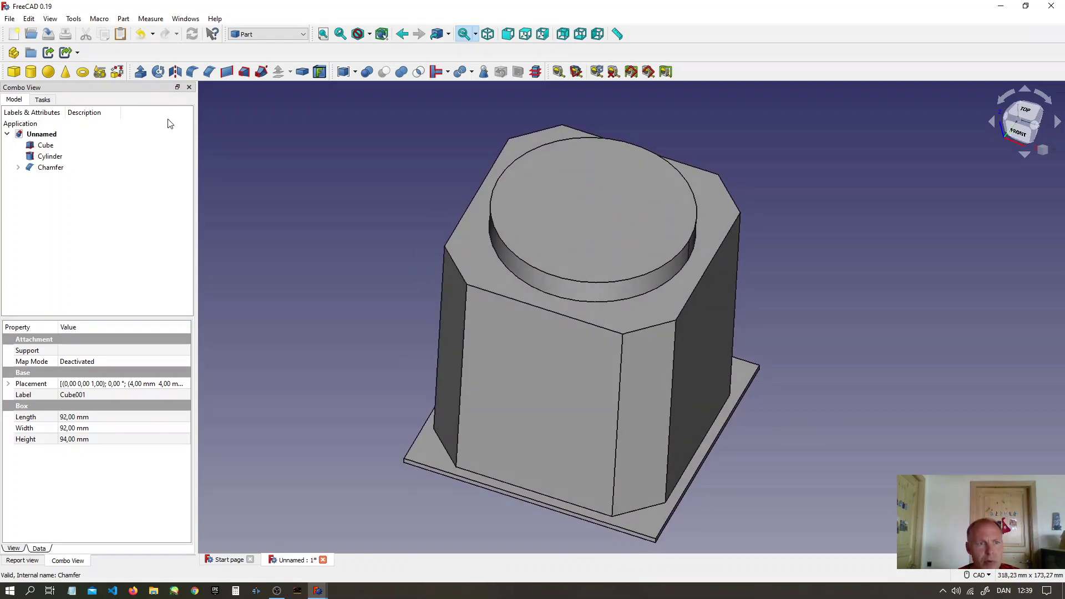
pyautogui.click(31, 71)
pyautogui.click(40, 180)
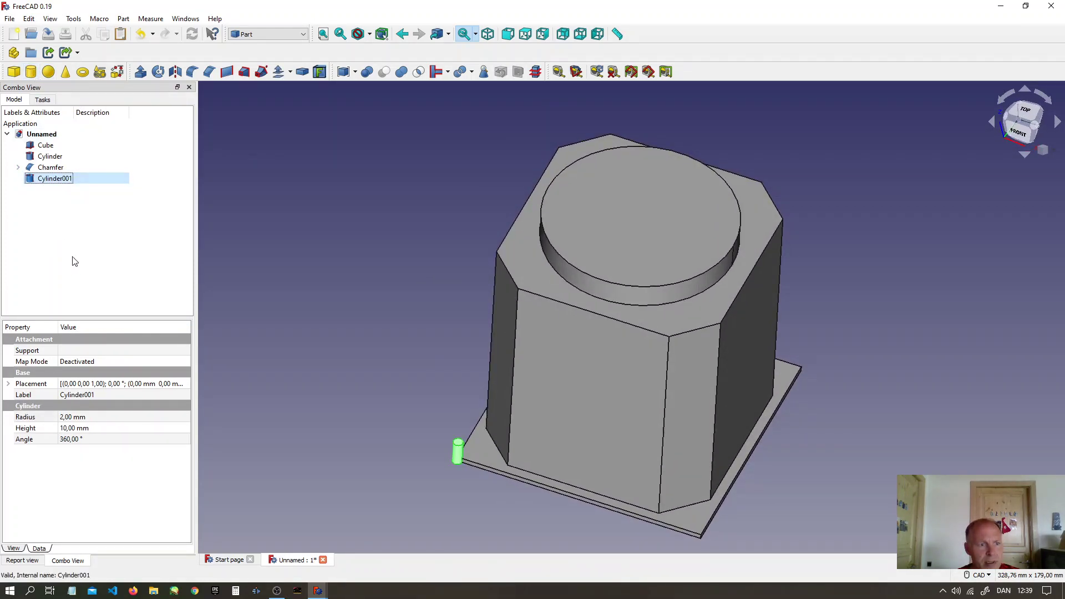
pyautogui.click(72, 430)
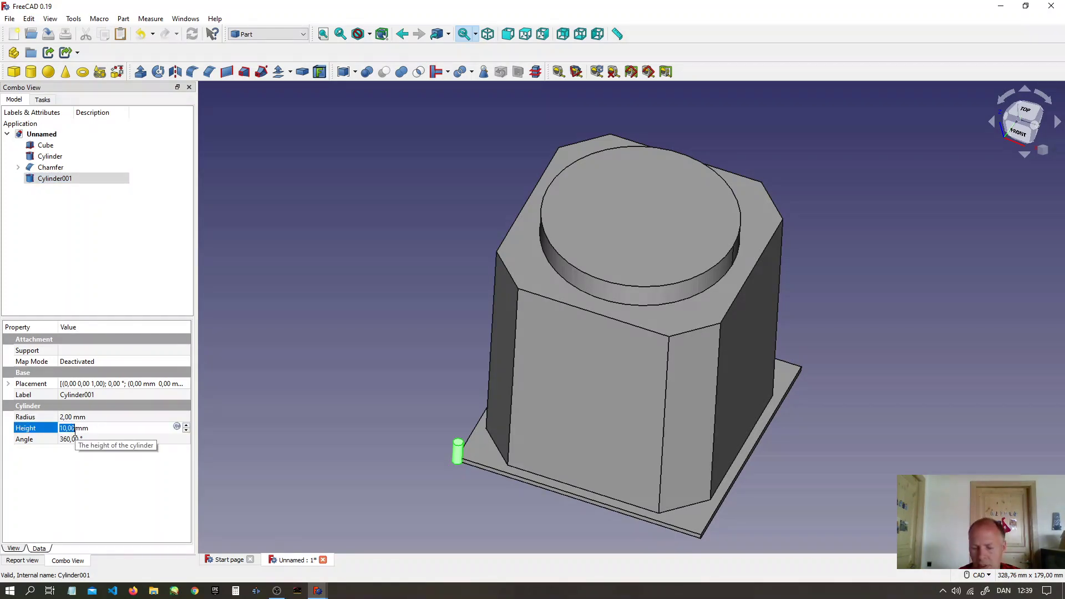
pyautogui.write('102')
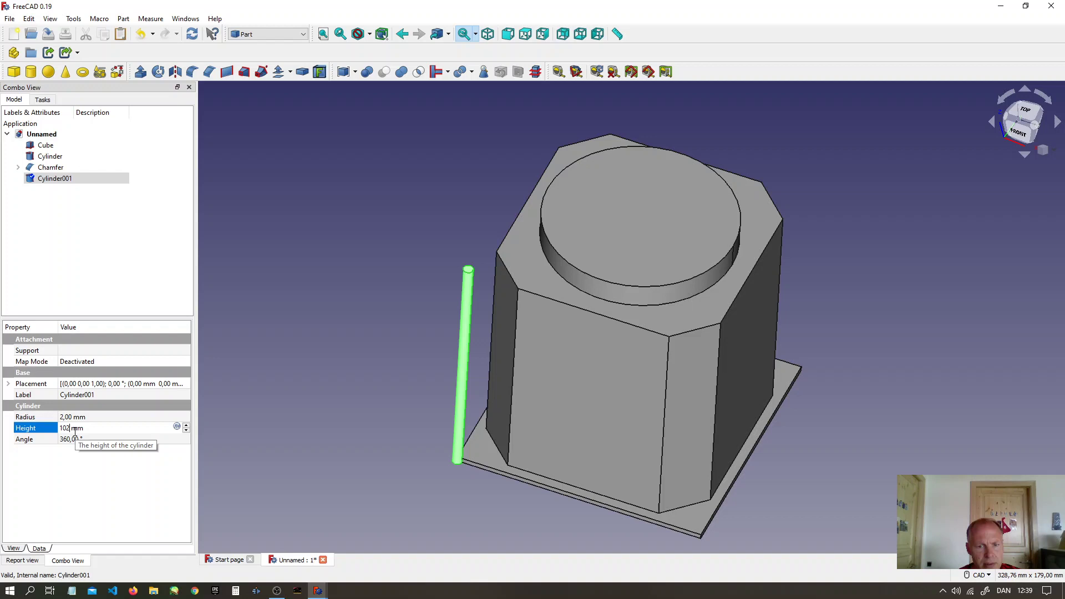
# Step: Transform the thin cylinder 4 mm up and 8 mm along both X and Y, placing it outside the chamfered corner near the origin
pyautogui.rightClick(35, 180)
pyautogui.click(63, 188)
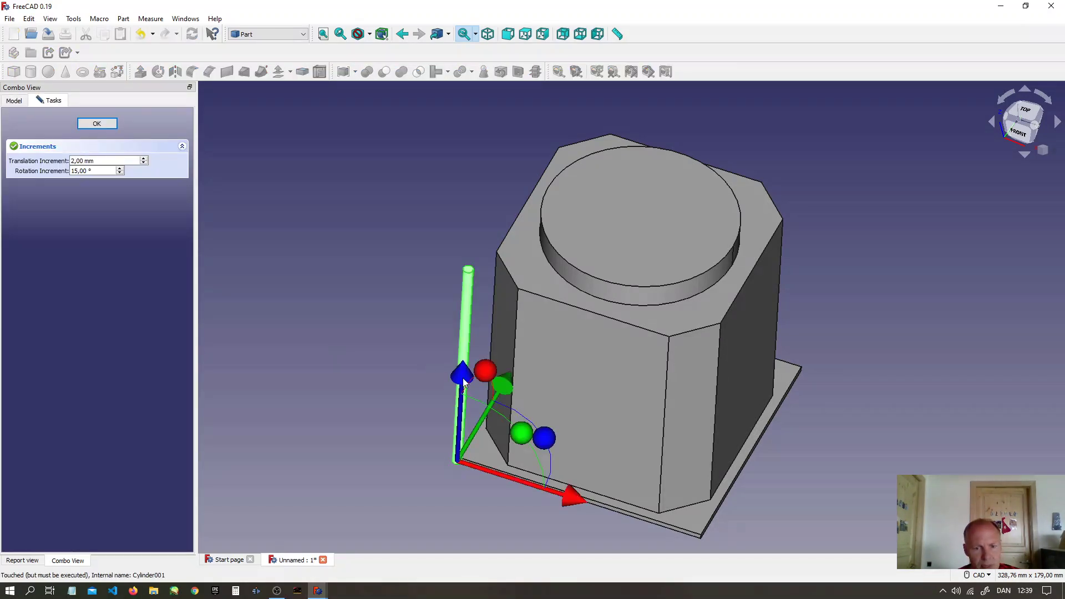
pyautogui.moveTo(463, 377); pyautogui.dragTo(463, 367)
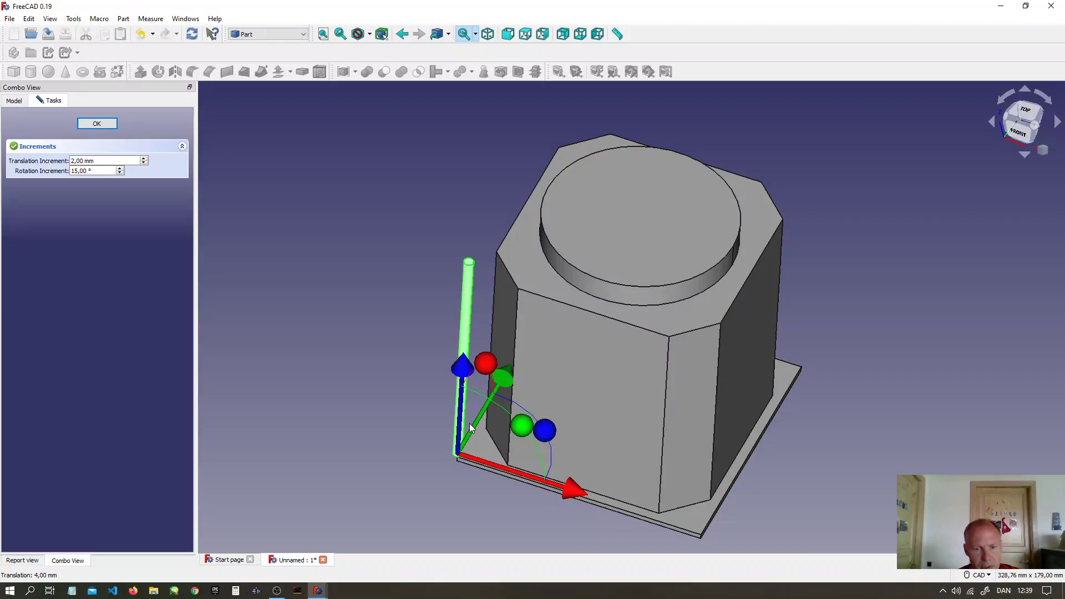
pyautogui.click(525, 35)
pyautogui.moveTo(630, 445); pyautogui.dragTo(655, 445)
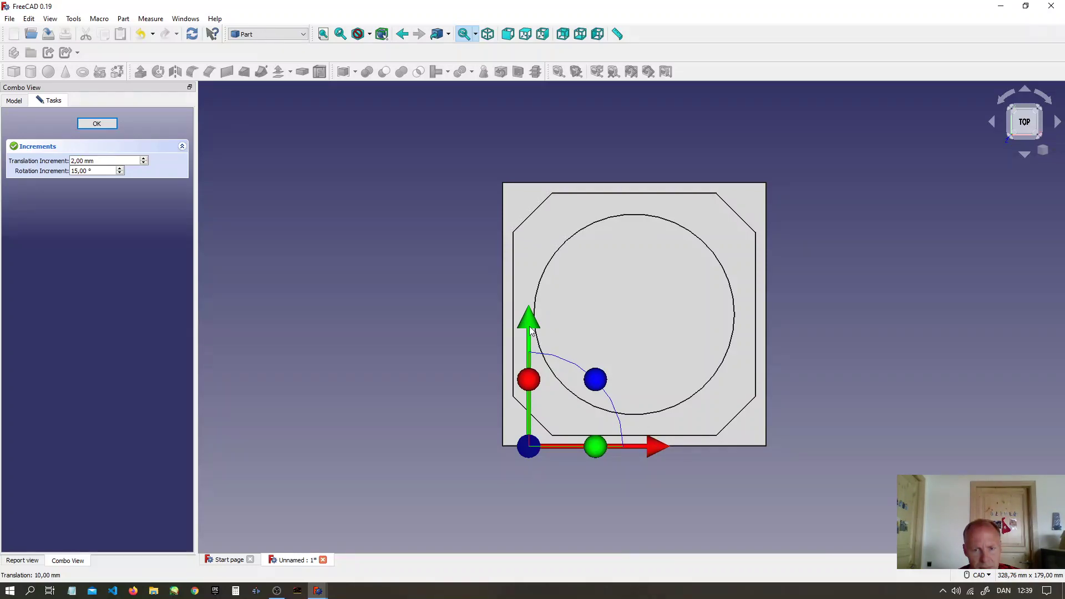
pyautogui.moveTo(530, 329); pyautogui.dragTo(530, 308)
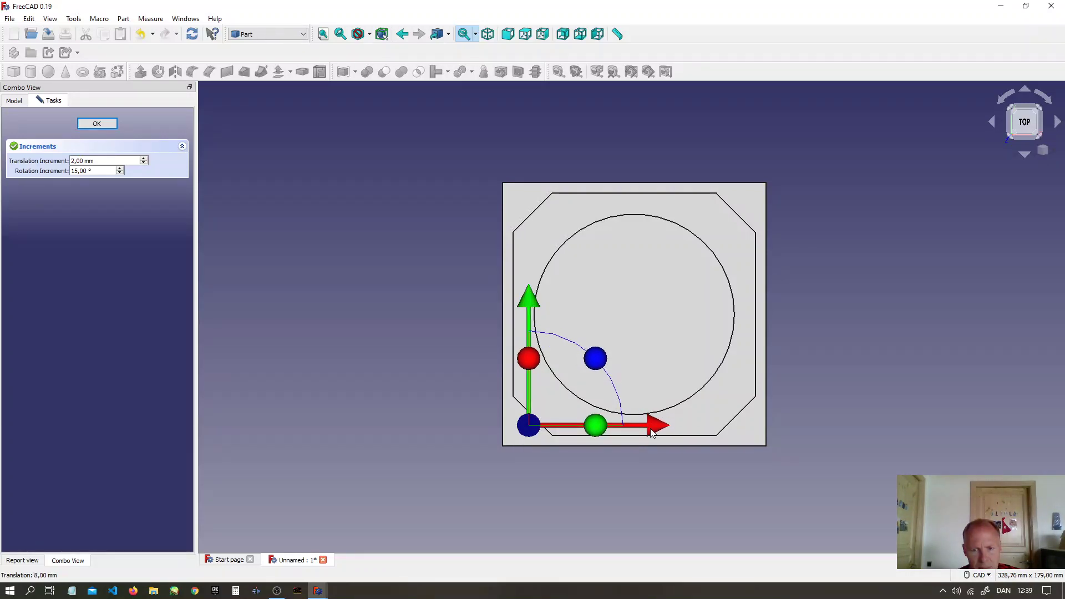
pyautogui.moveTo(653, 434); pyautogui.dragTo(638, 434)
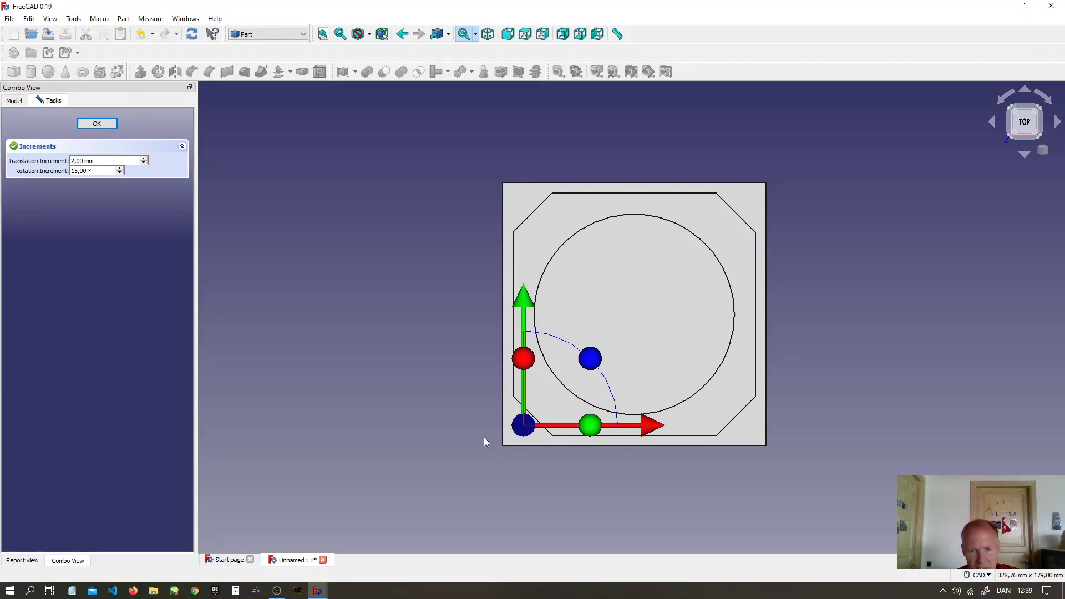
pyautogui.moveTo(518, 298); pyautogui.dragTo(520, 293)
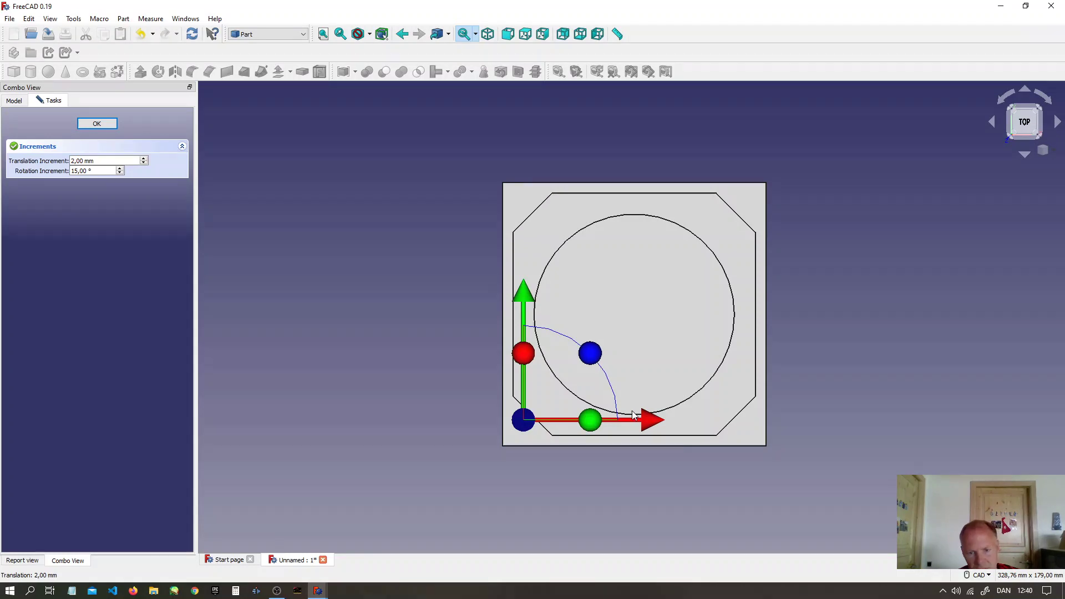
pyautogui.moveTo(522, 300); pyautogui.dragTo(521, 307)
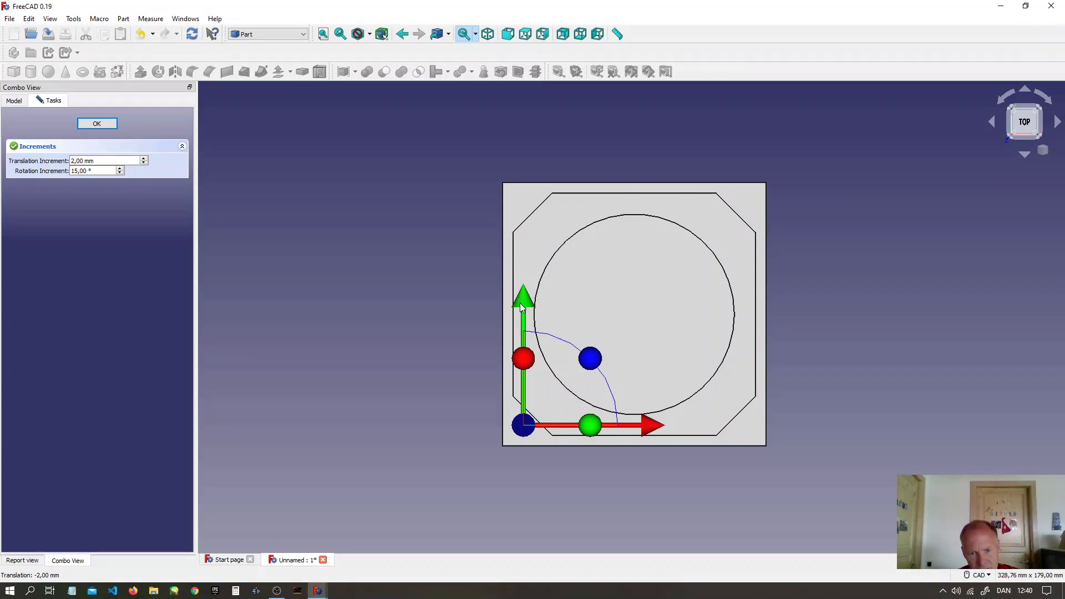
pyautogui.click(97, 123)
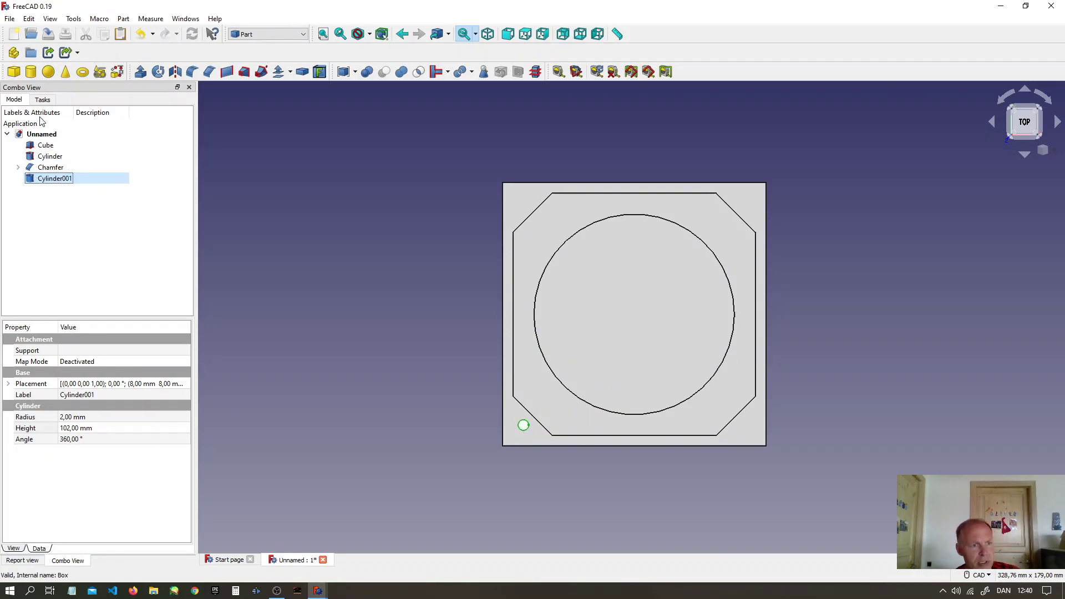
# Step: Paste three copies of the thin corner cylinder into the document
pyautogui.click(41, 135)
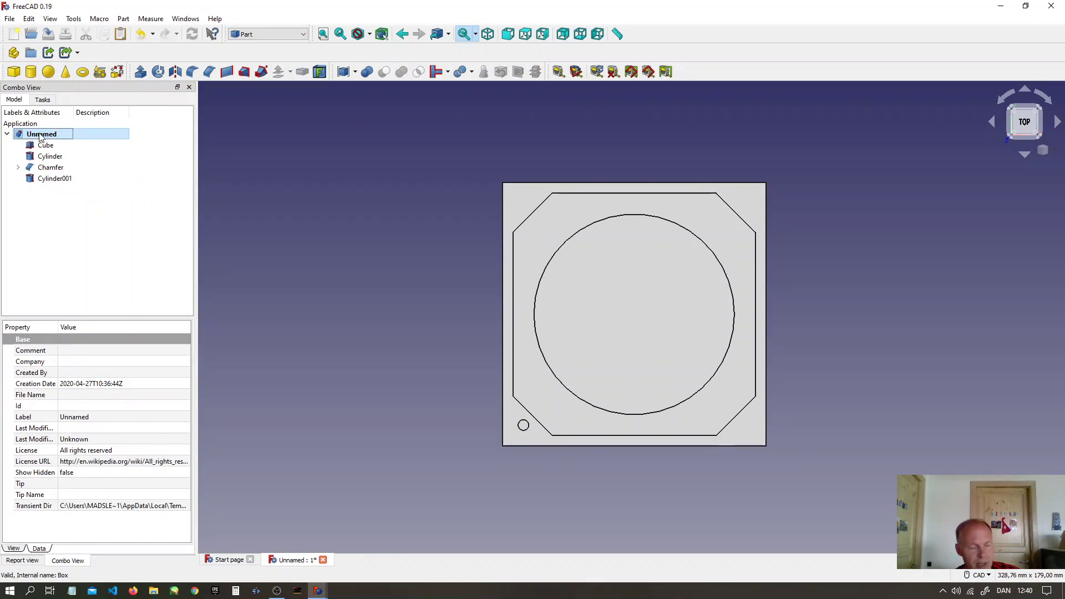
pyautogui.hotkey('ctrl', 'v')
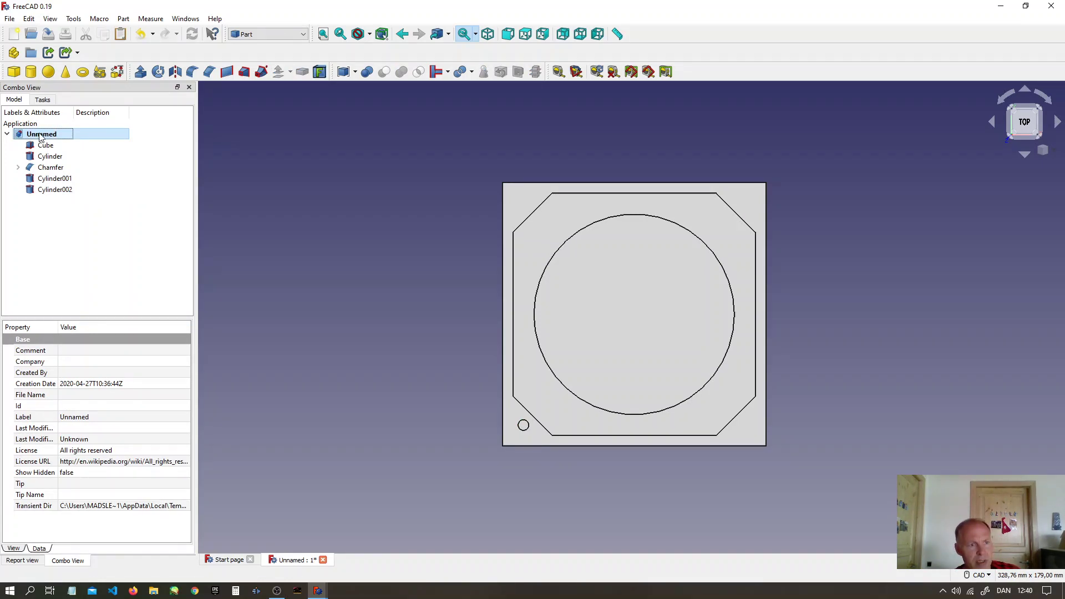
pyautogui.hotkey('ctrl', 'v')
pyautogui.hotkey('ctrl', 'v')
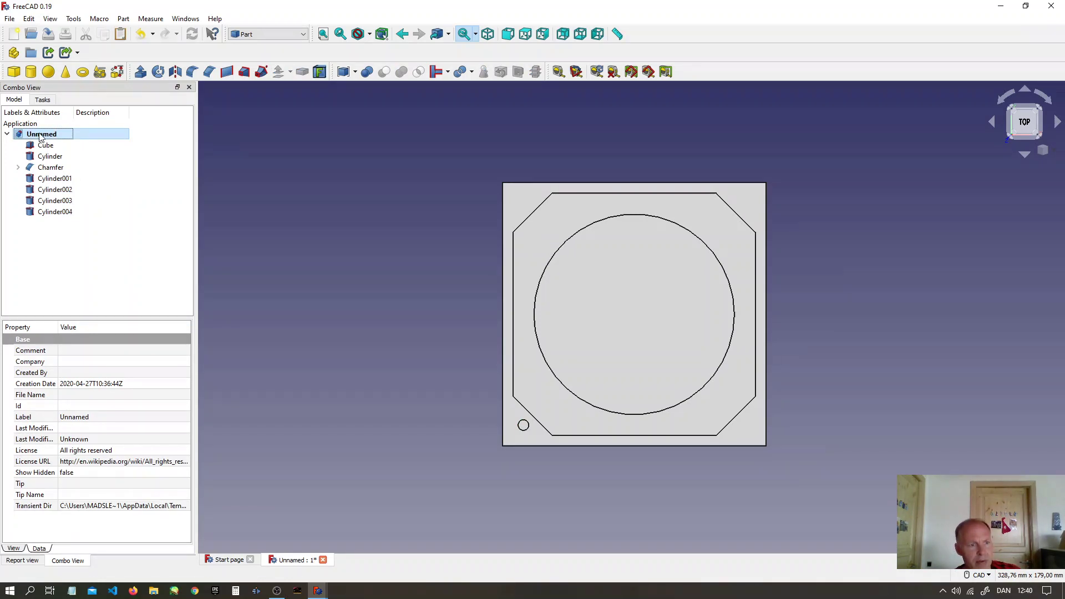
# Step: Transform the first copied thin cylinder 84 mm along X to the adjacent corner of the base plate
pyautogui.click(52, 191)
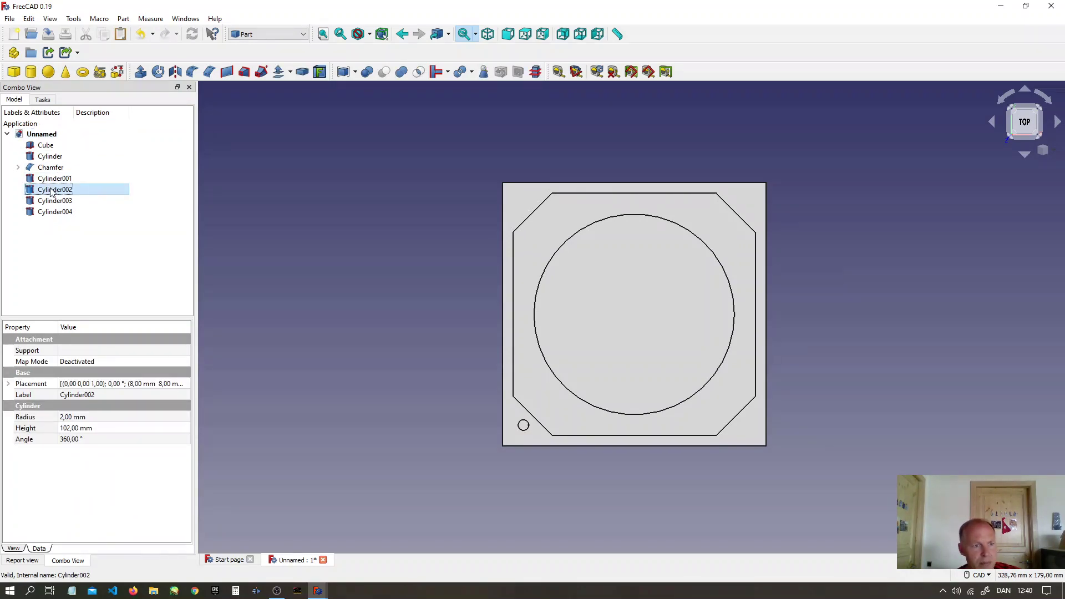
pyautogui.rightClick(39, 191)
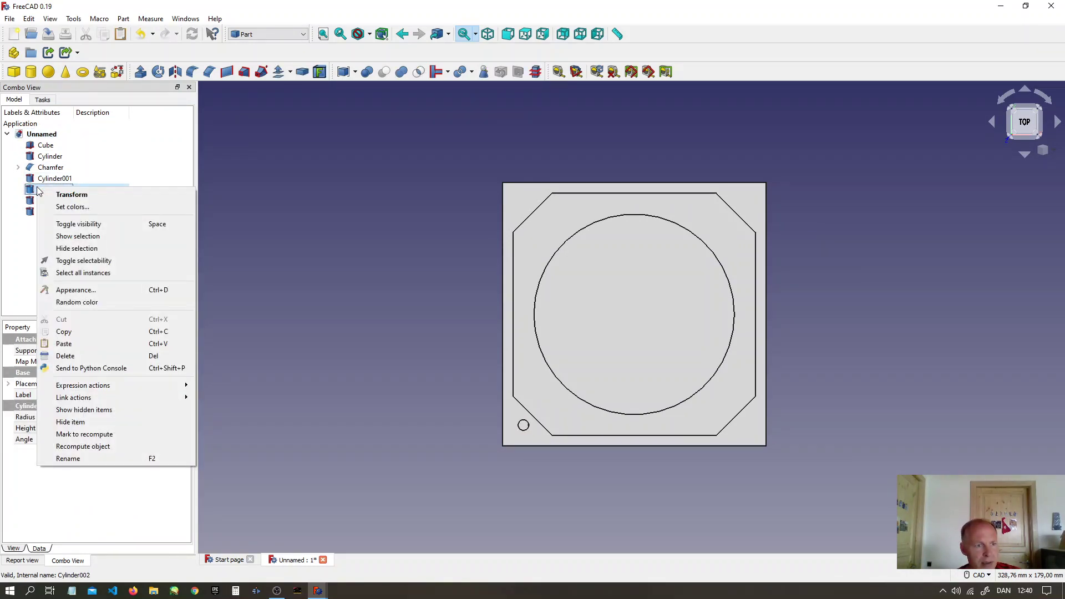
pyautogui.click(61, 196)
pyautogui.moveTo(637, 427); pyautogui.dragTo(870, 450)
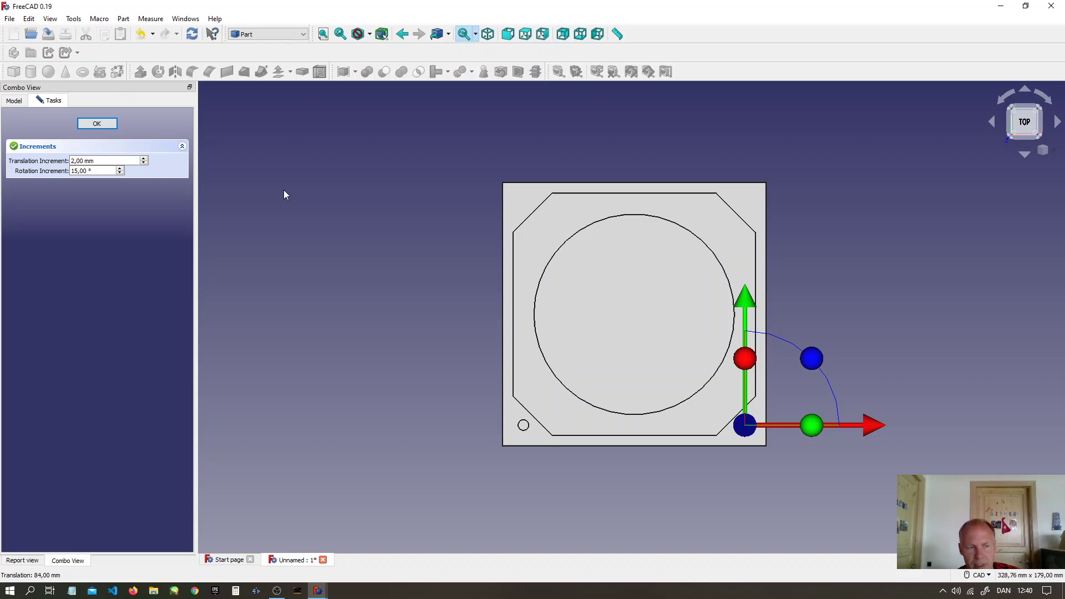
pyautogui.click(97, 123)
# Step: Transform the second copied thin cylinder 84 mm along Y to the other adjacent corner of the base plate
pyautogui.click(51, 200)
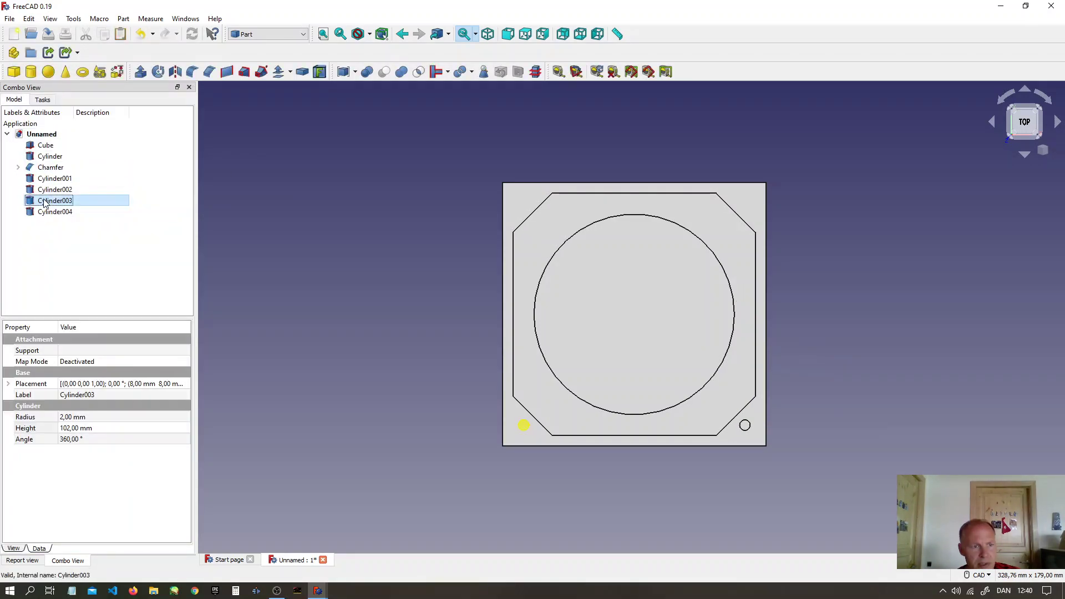
pyautogui.rightClick(45, 200)
pyautogui.click(78, 207)
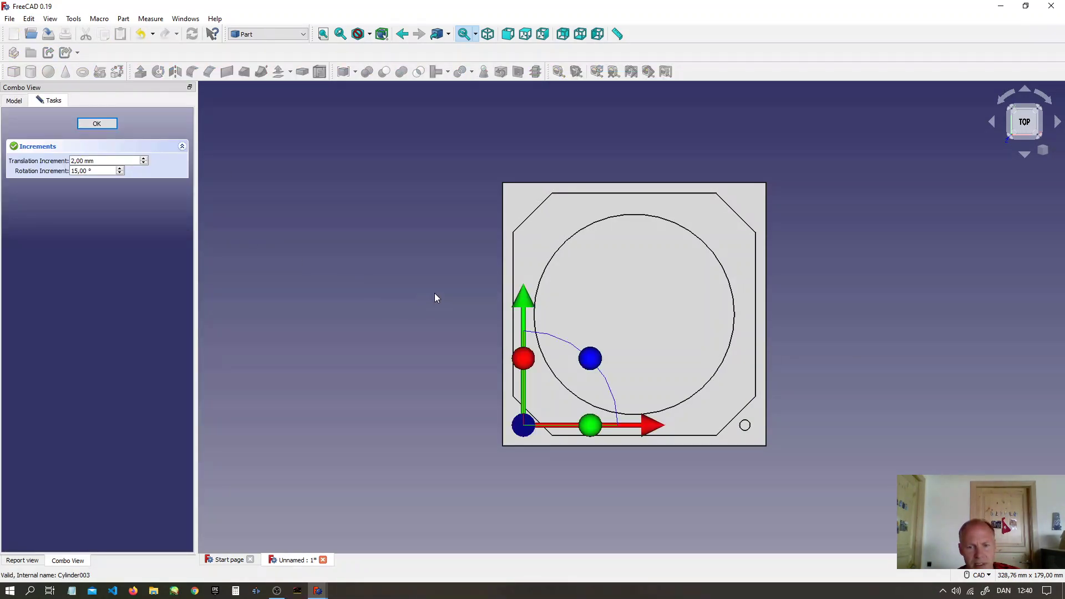
pyautogui.moveTo(528, 305); pyautogui.dragTo(518, 83)
pyautogui.click(96, 123)
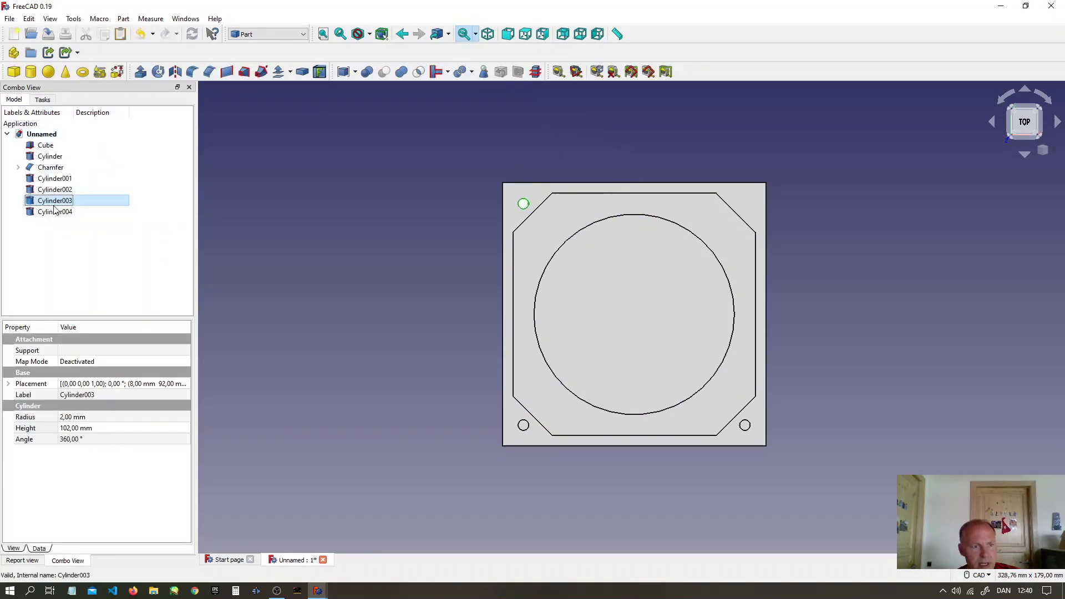
# Step: Transform the third copied thin cylinder 84 mm along both X and Y to the corner diagonally opposite the original
pyautogui.click(54, 212)
pyautogui.rightClick(54, 212)
pyautogui.click(77, 212)
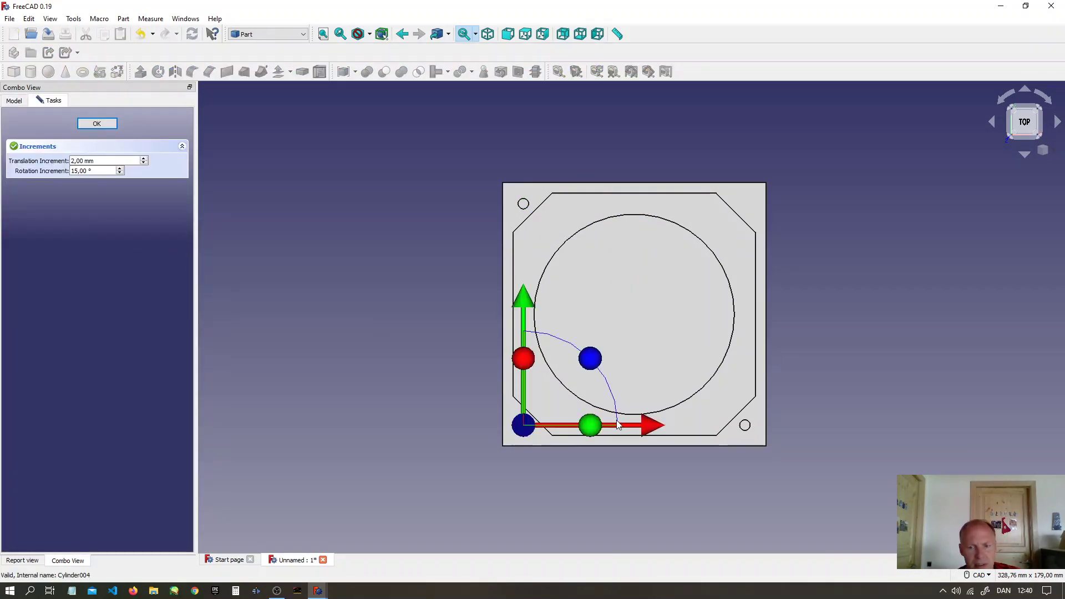
pyautogui.moveTo(665, 432); pyautogui.dragTo(872, 432)
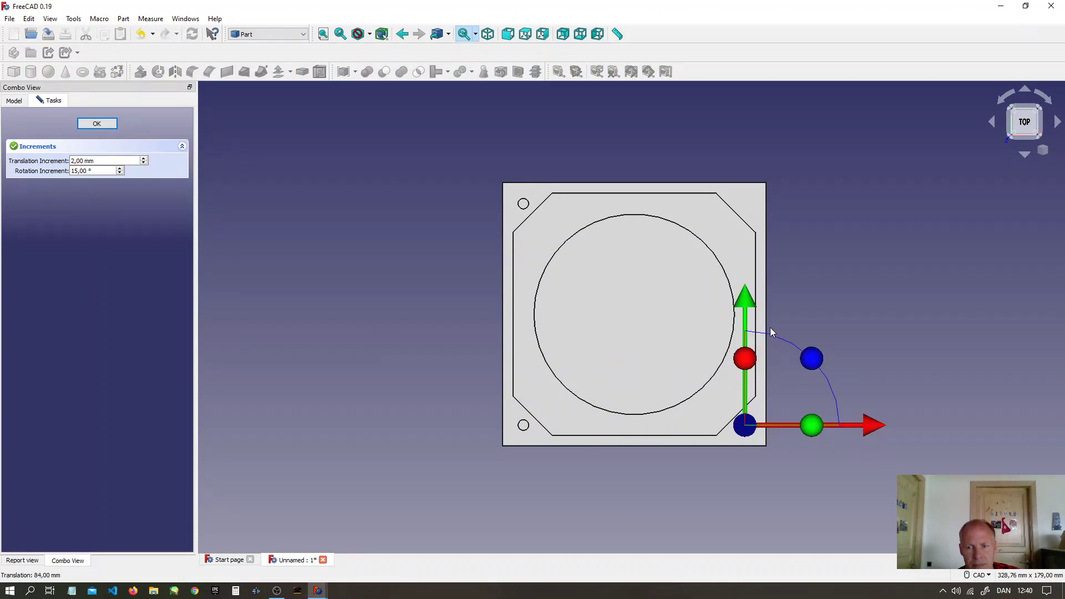
pyautogui.moveTo(745, 299); pyautogui.dragTo(746, 77)
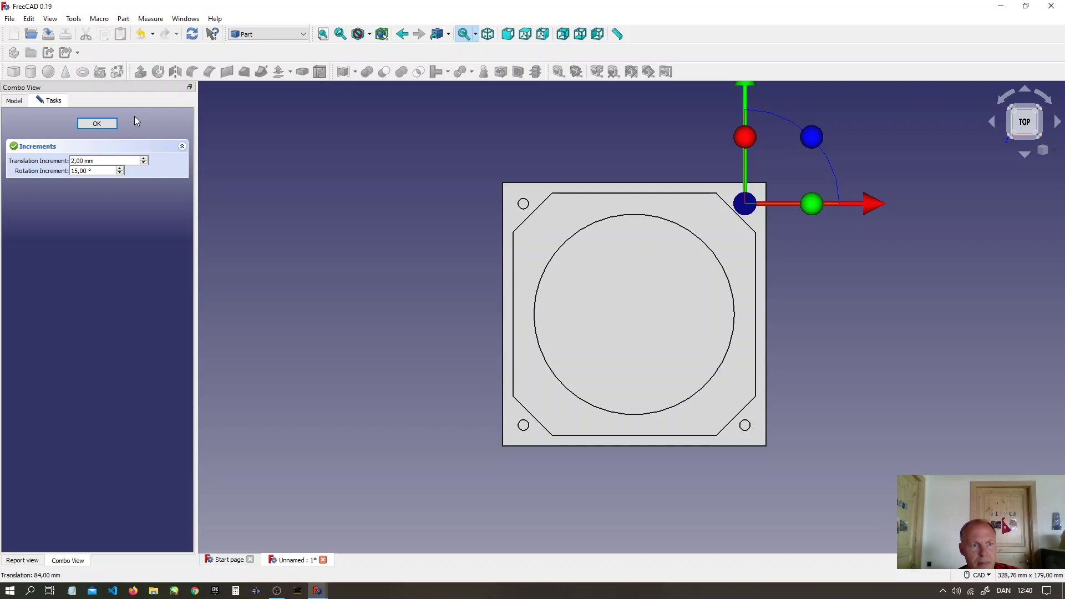
pyautogui.click(97, 123)
# Step: Fuse all seven solids, from the base plate to the last thin cylinder, into one union, working in the isometric view
pyautogui.click(488, 34)
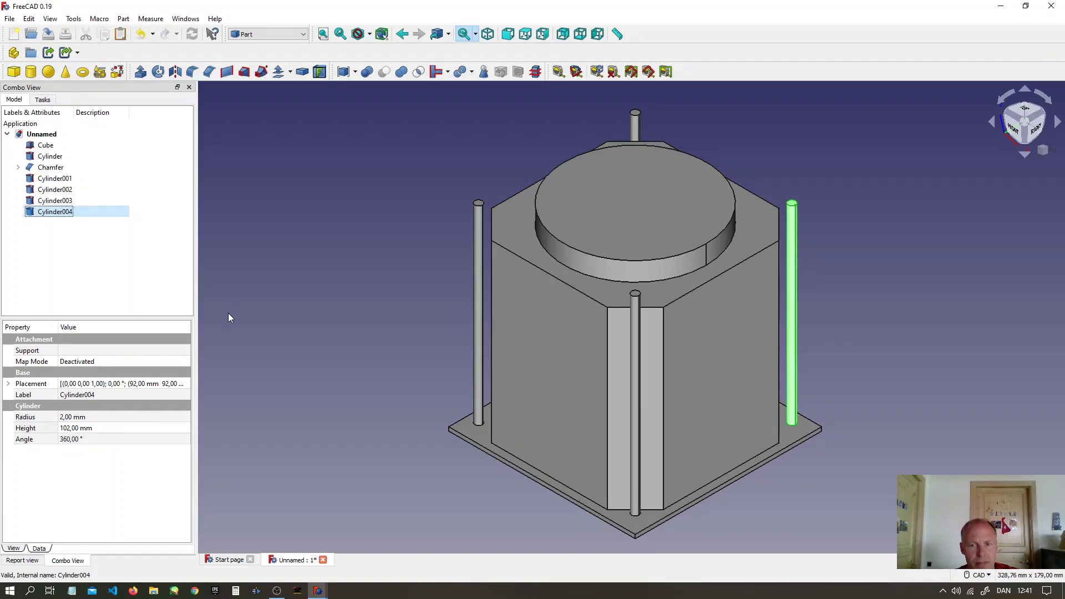
pyautogui.click(42, 147)
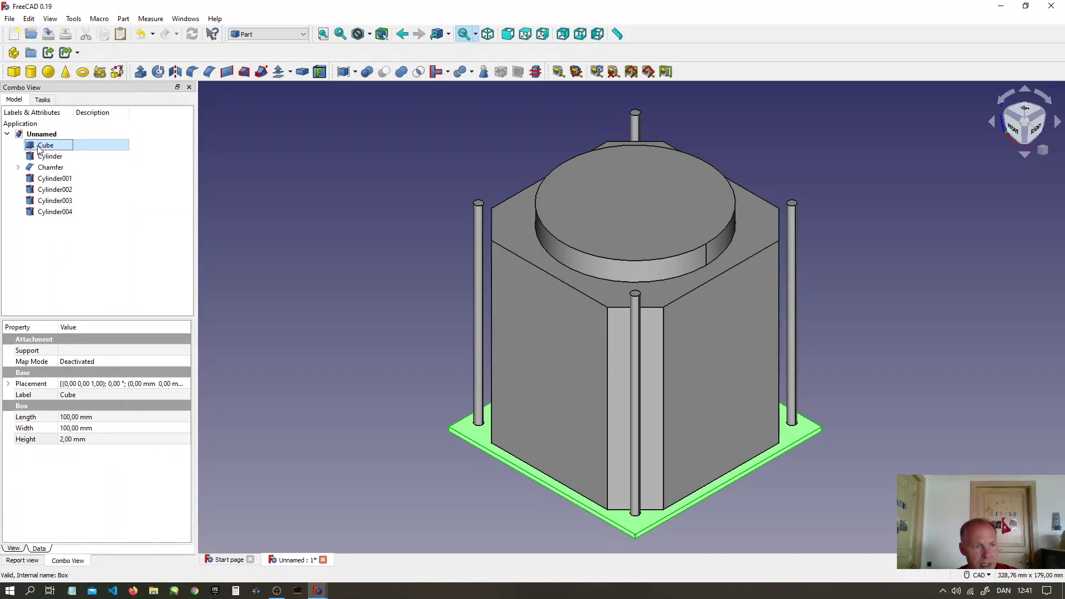
pyautogui.keyDown('shift'); pyautogui.click(44, 214); pyautogui.keyUp('shift')
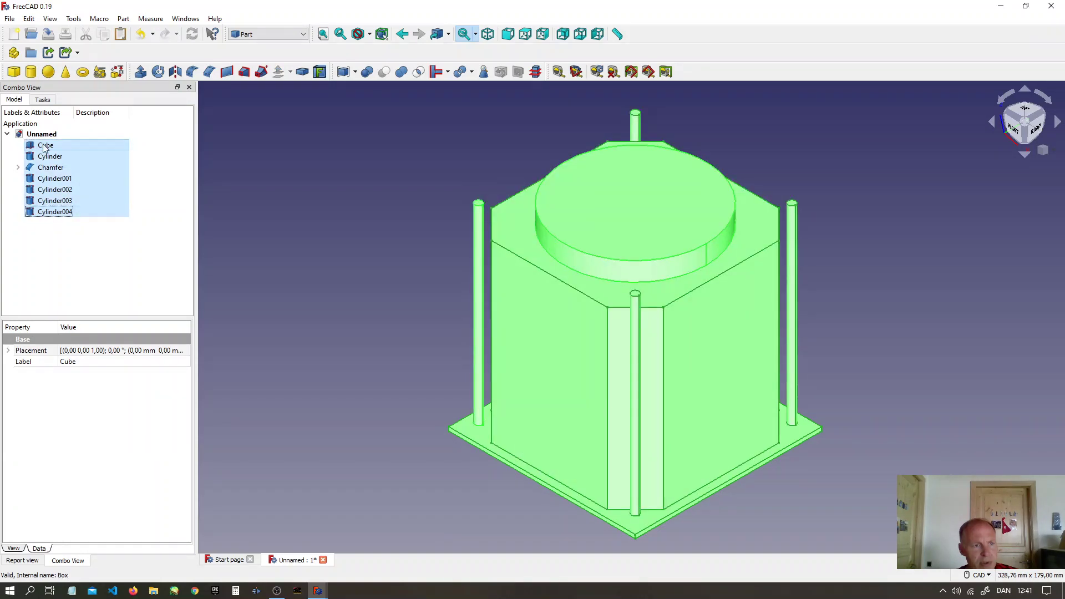
pyautogui.click(401, 71)
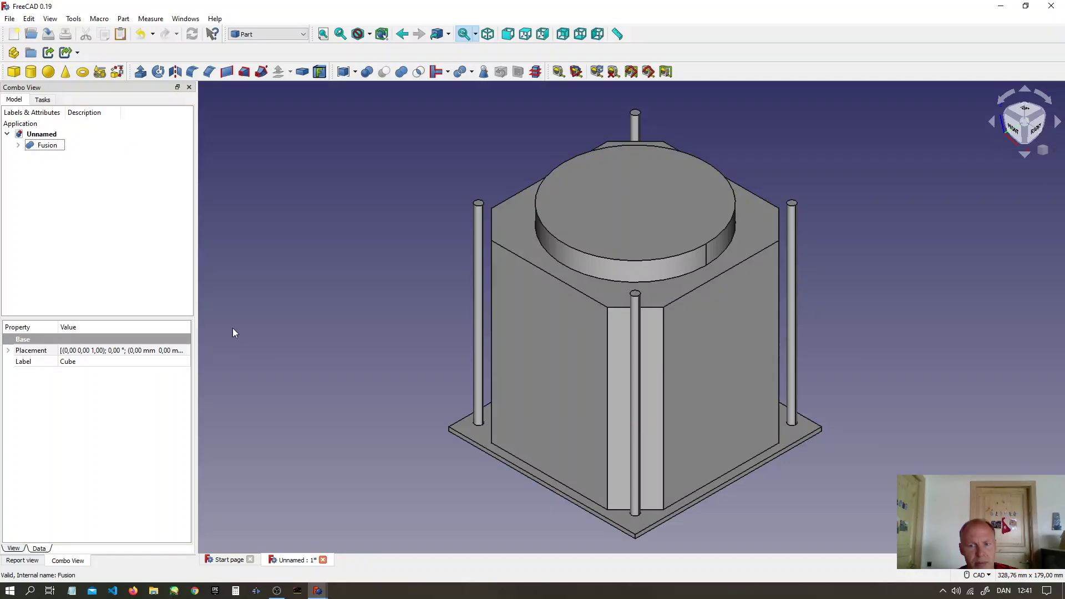
# Step: Add a new cube primitive and set its length, width and height to 100 mm each
pyautogui.click(14, 72)
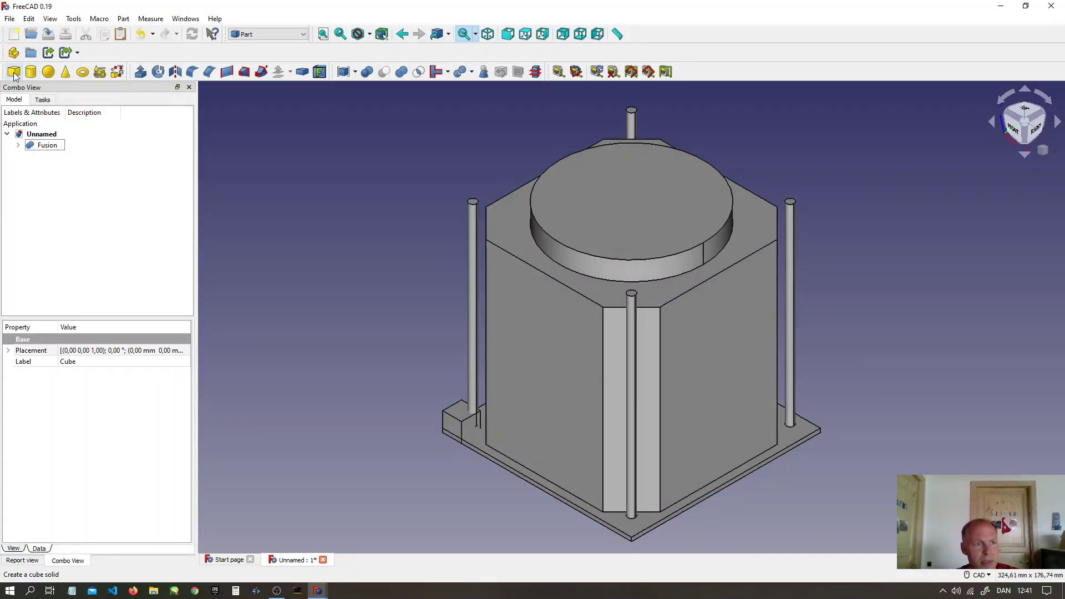
pyautogui.click(51, 156)
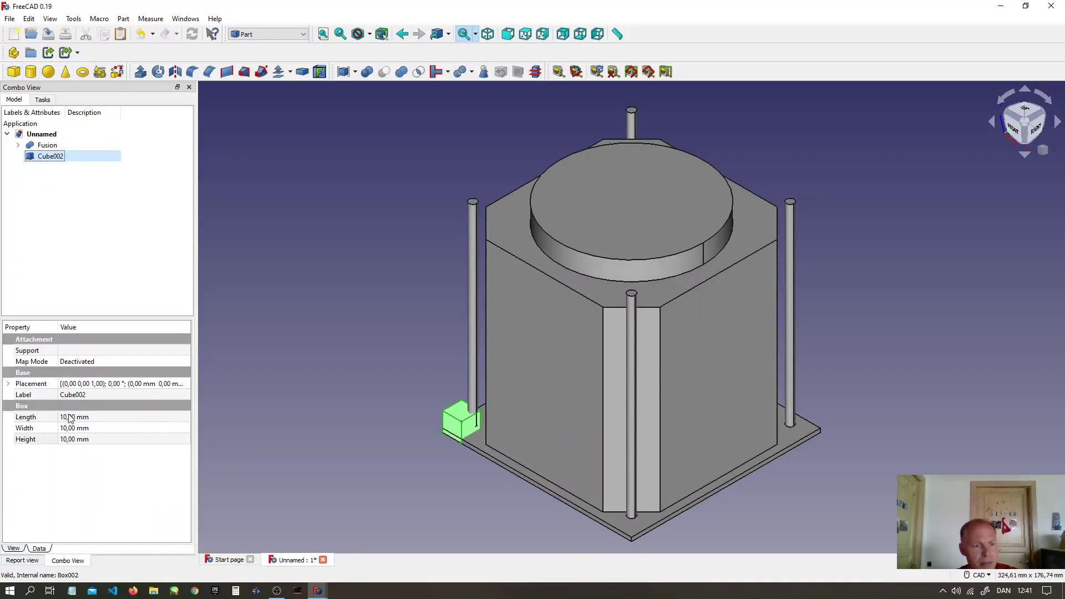
pyautogui.click(70, 419)
pyautogui.write('100')
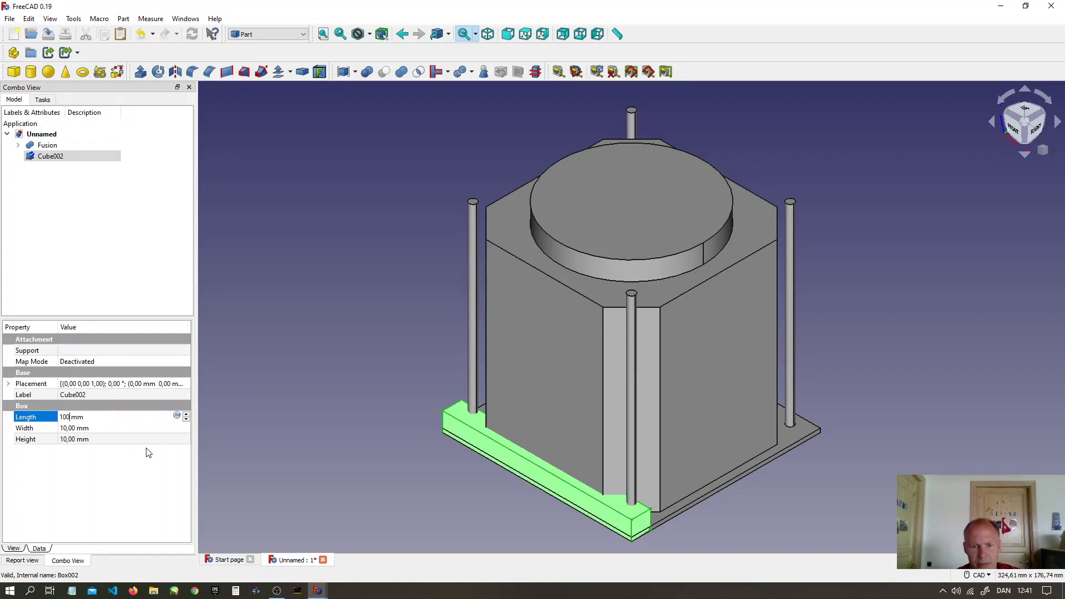
pyautogui.click(75, 428)
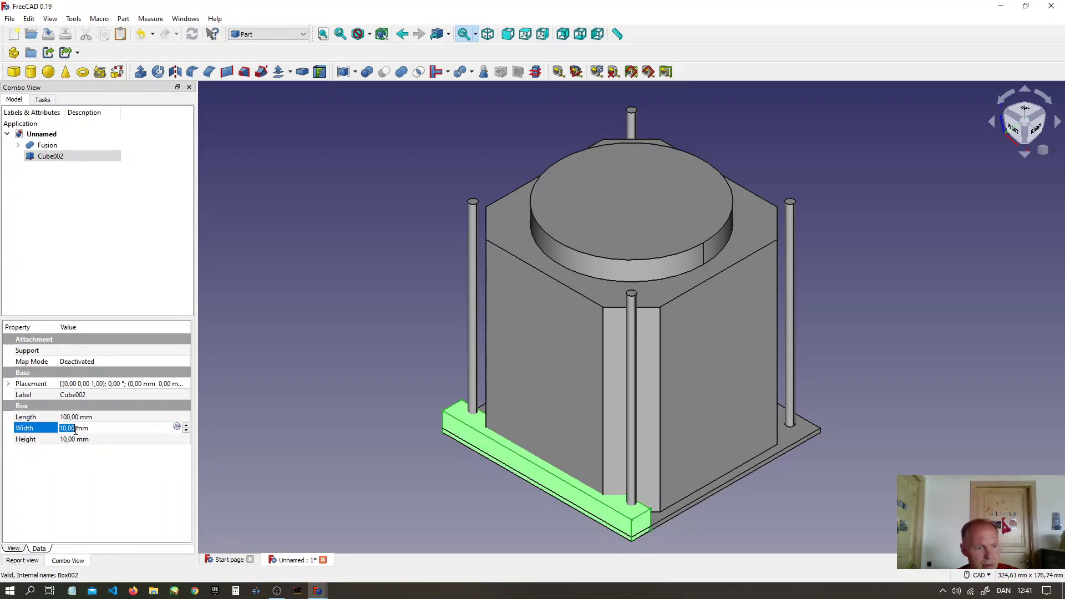
pyautogui.write('100')
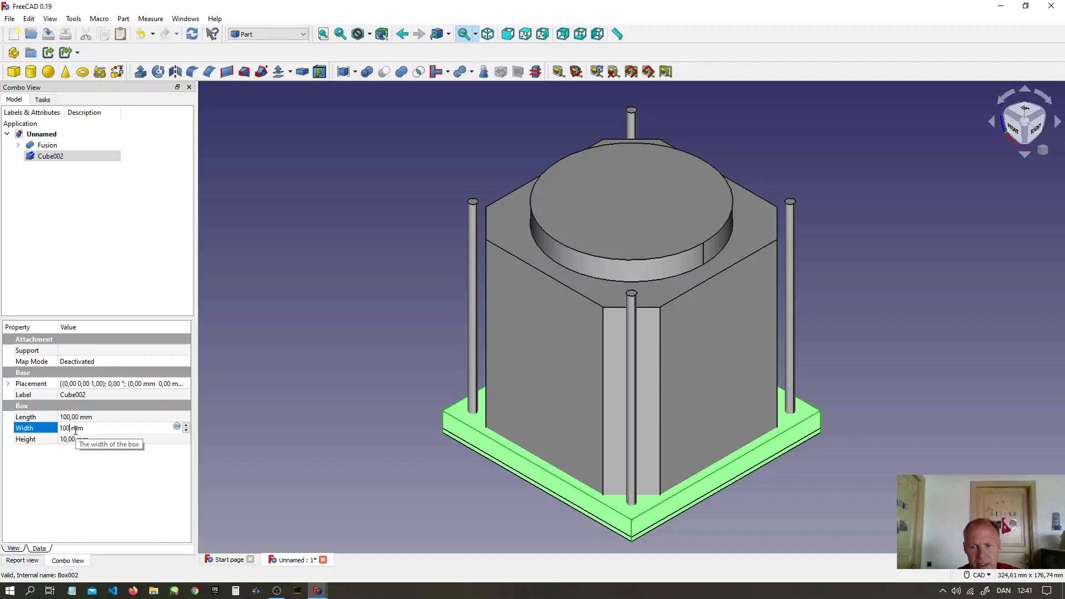
pyautogui.click(70, 440)
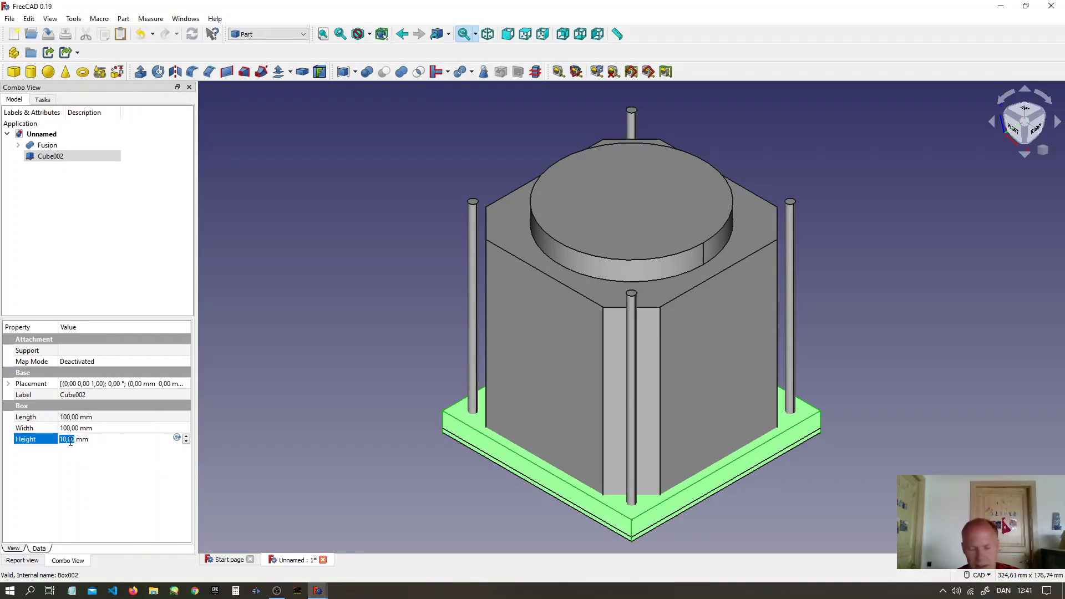
pyautogui.write('100')
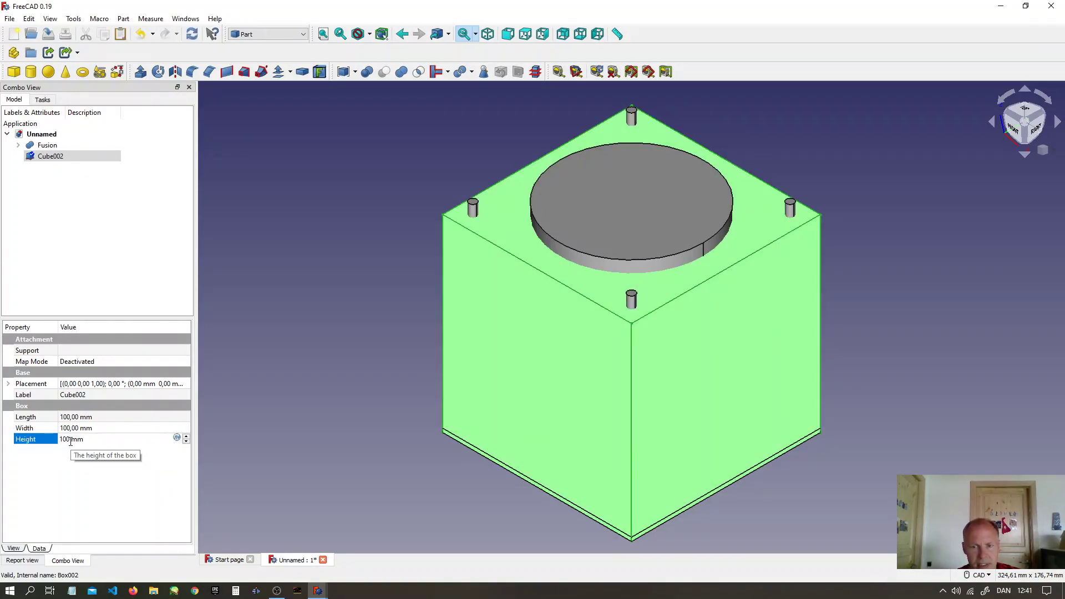
# Step: Transform the 100 mm cube 2 mm upward along Z, then clear the selection
pyautogui.click(47, 157)
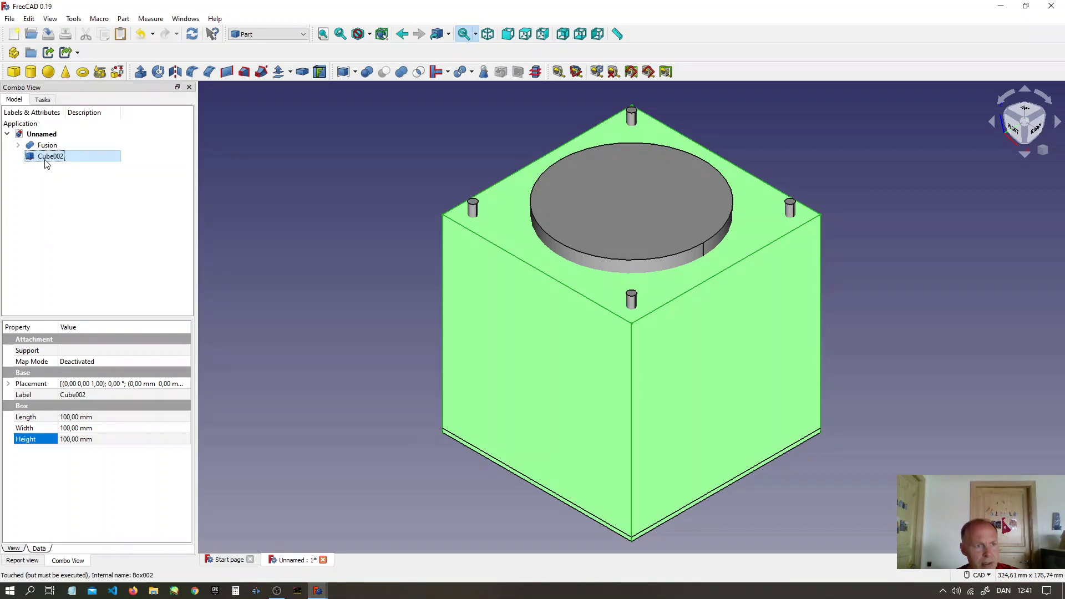
pyautogui.rightClick(46, 160)
pyautogui.click(65, 166)
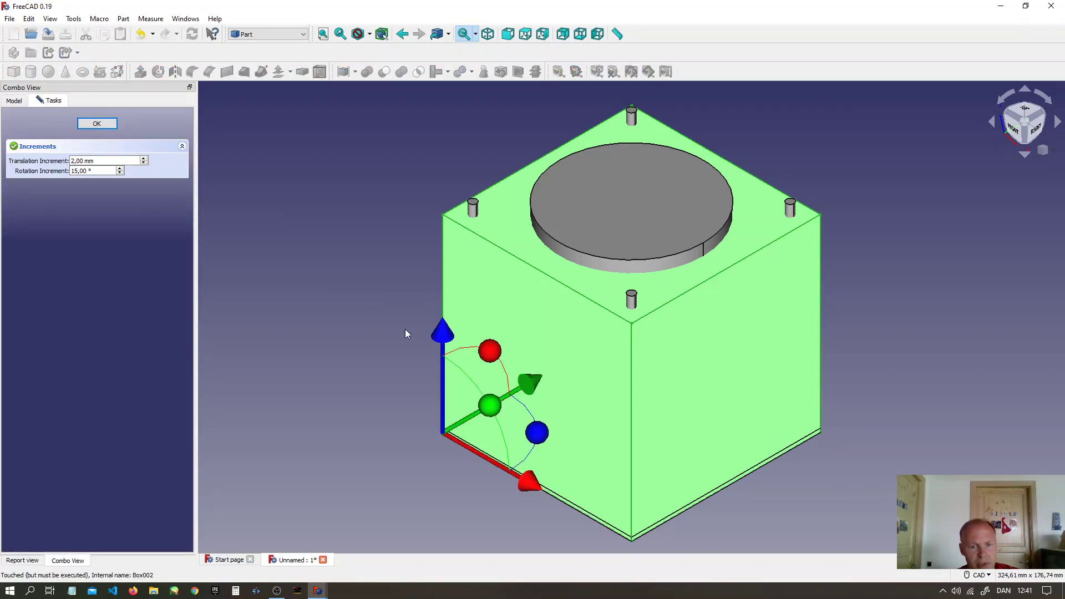
pyautogui.moveTo(439, 342); pyautogui.dragTo(438, 334)
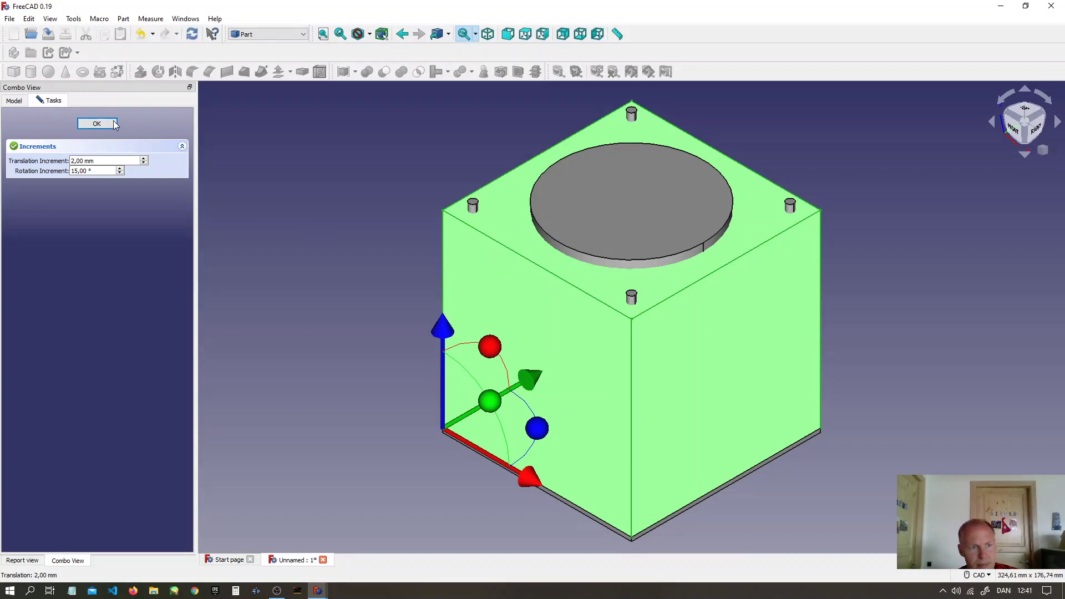
pyautogui.click(96, 123)
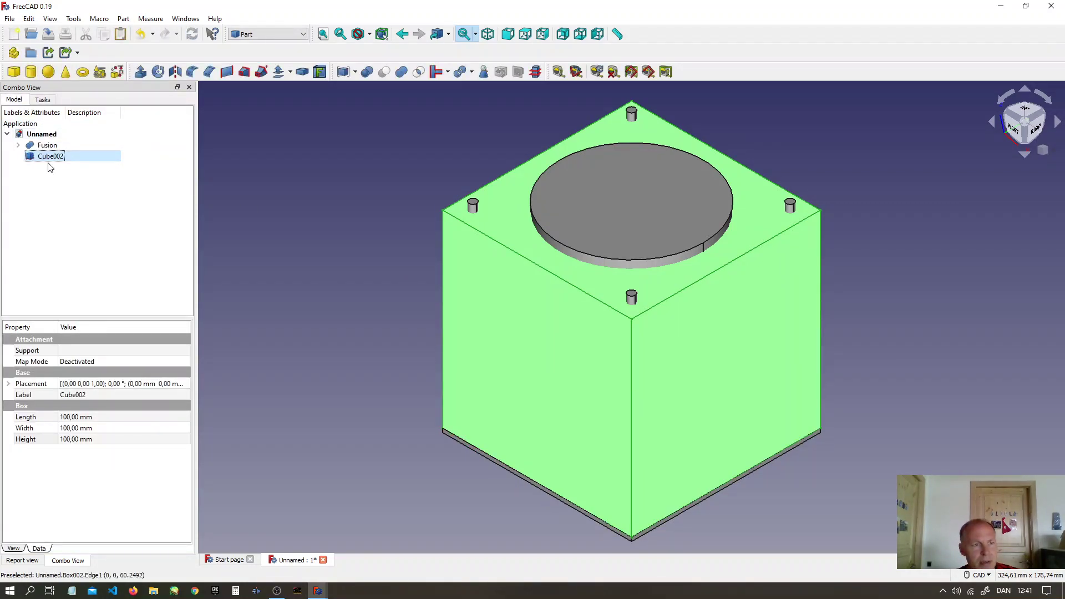
pyautogui.click(95, 219)
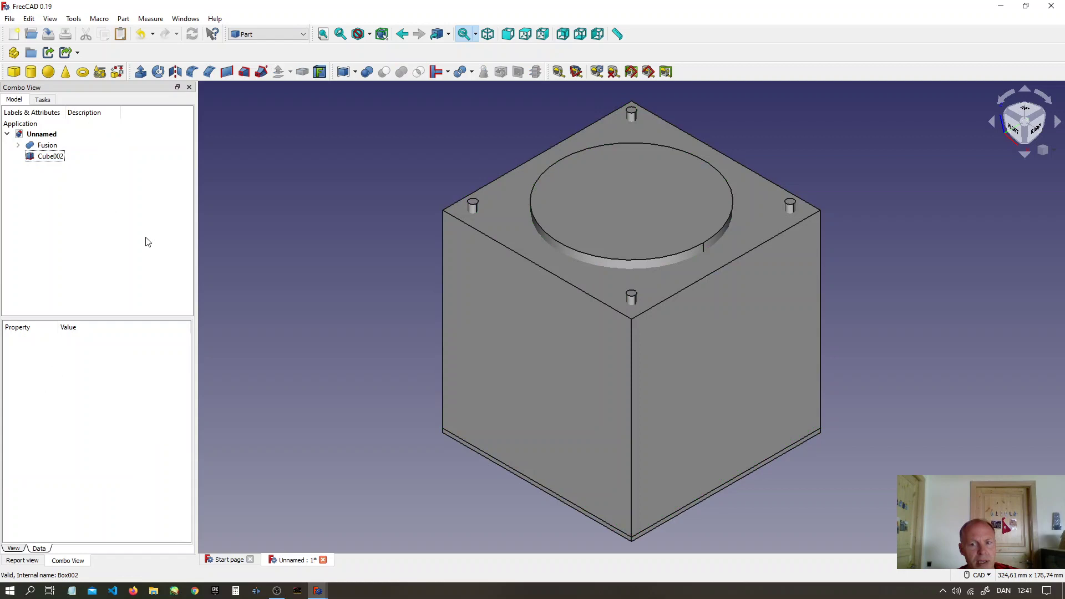
# Step: Add another cube primitive and transform it 100 mm along X, 30 mm along Y, and up near the large cube's top edge
pyautogui.click(14, 77)
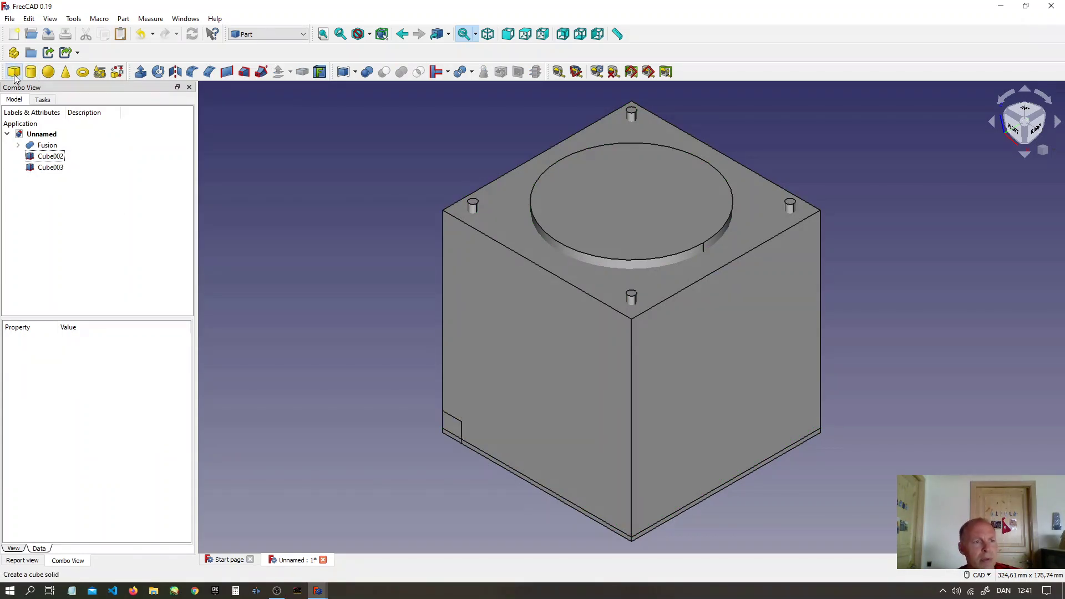
pyautogui.click(40, 170)
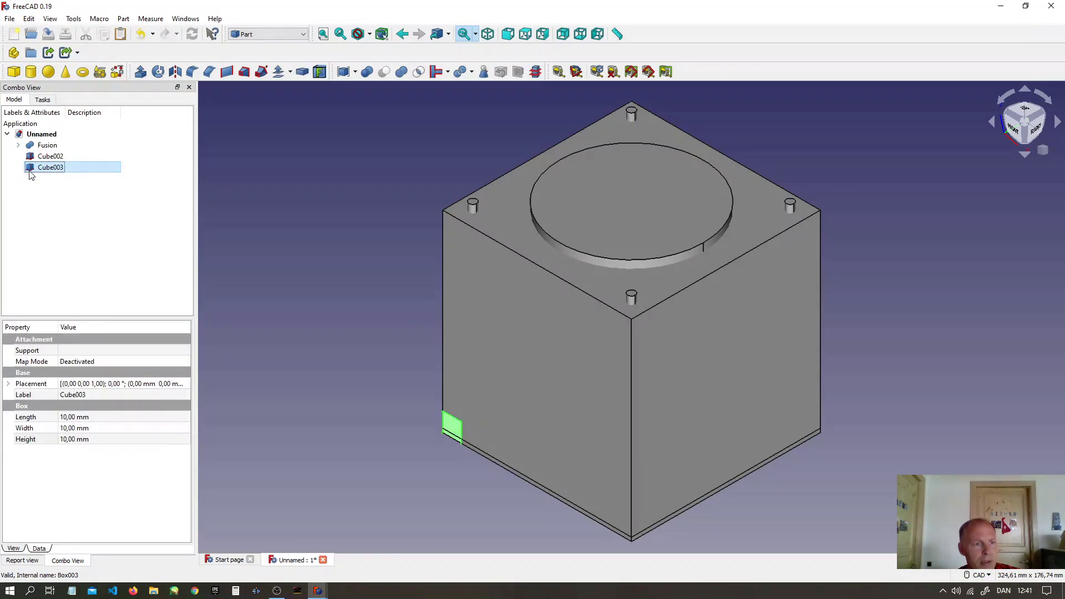
pyautogui.rightClick(36, 171)
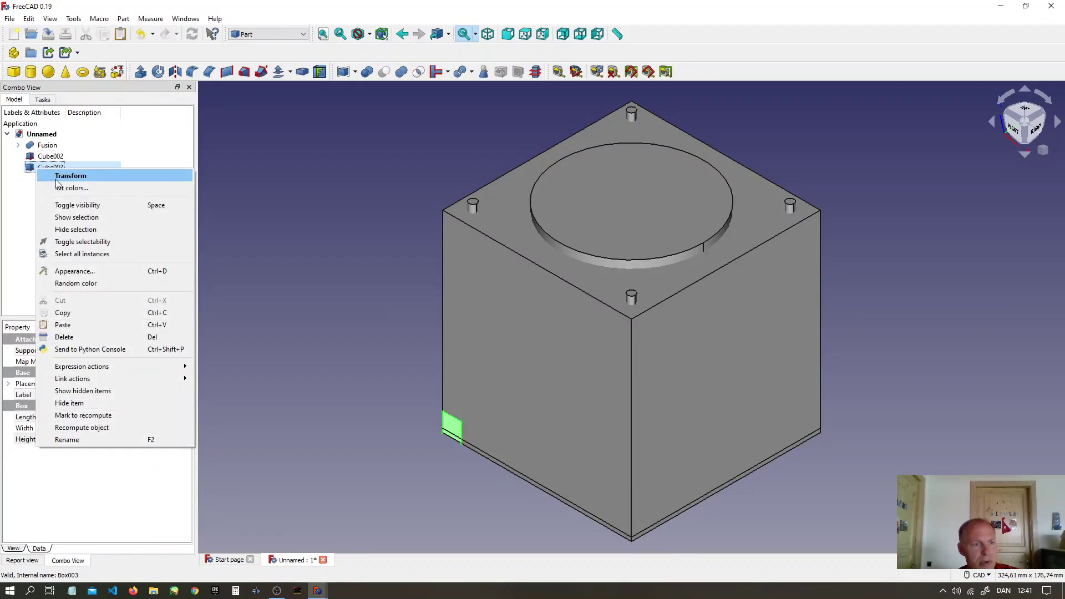
pyautogui.click(53, 171)
pyautogui.moveTo(538, 485); pyautogui.dragTo(734, 582)
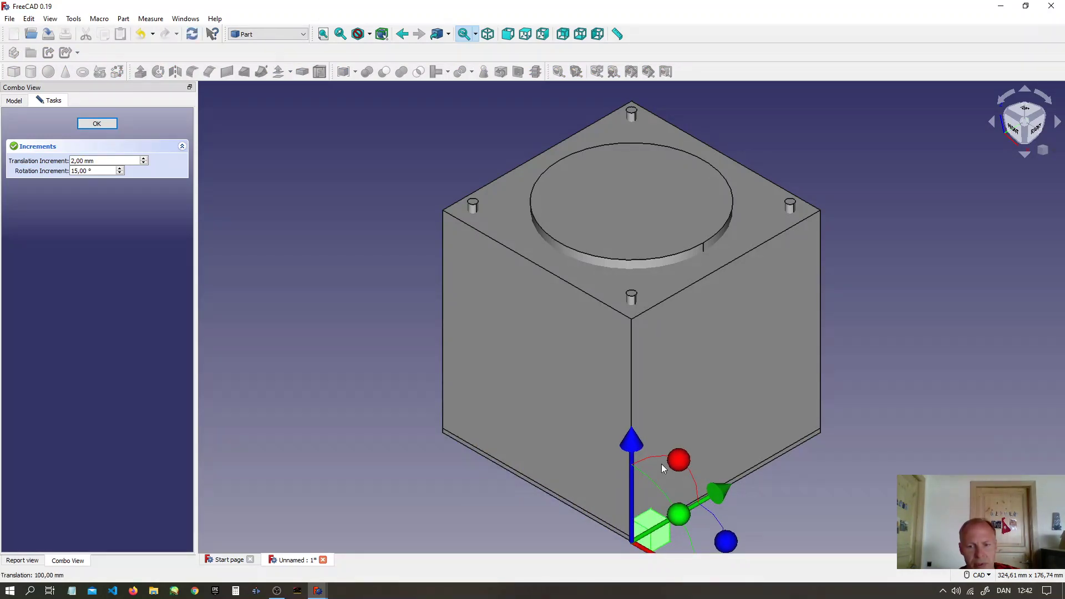
pyautogui.moveTo(631, 446); pyautogui.dragTo(615, 257)
pyautogui.moveTo(722, 292); pyautogui.dragTo(784, 270)
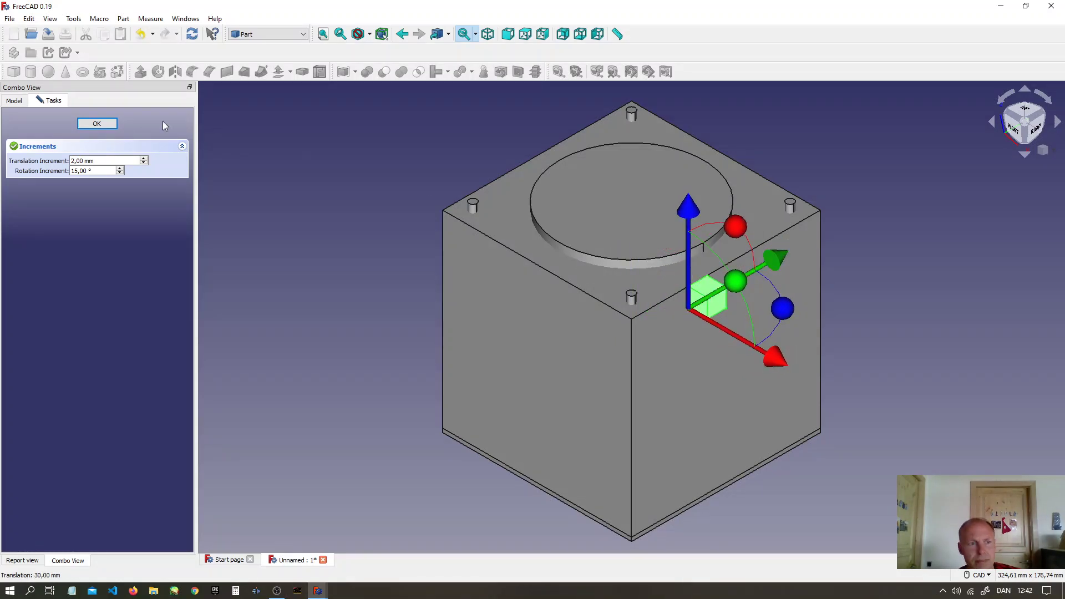
pyautogui.click(97, 123)
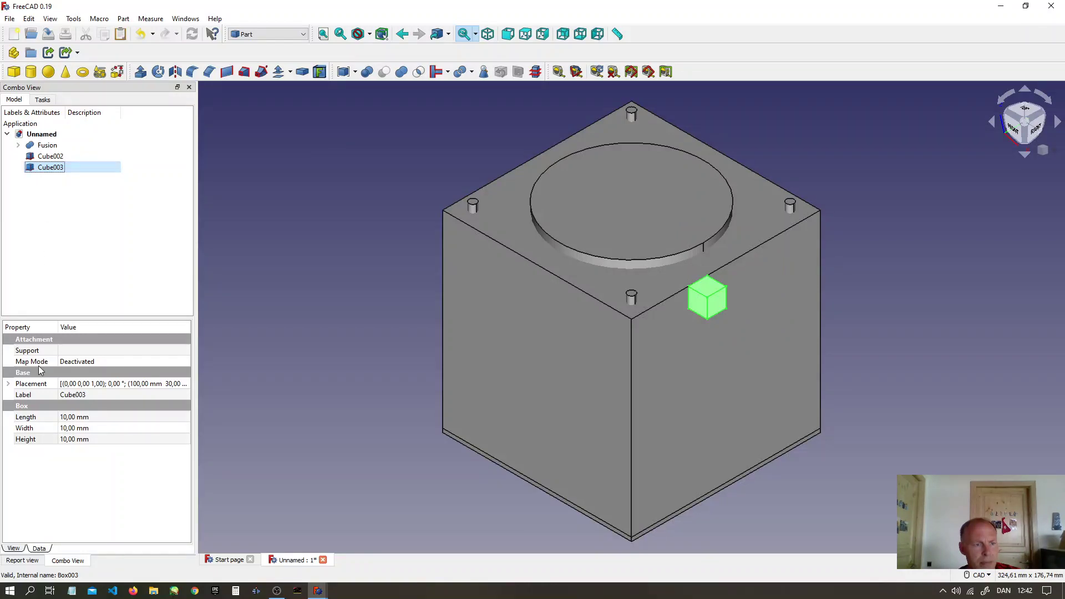
# Step: Set the small cube's height to 20 mm and length to 18 mm, then clear the selection
pyautogui.click(67, 440)
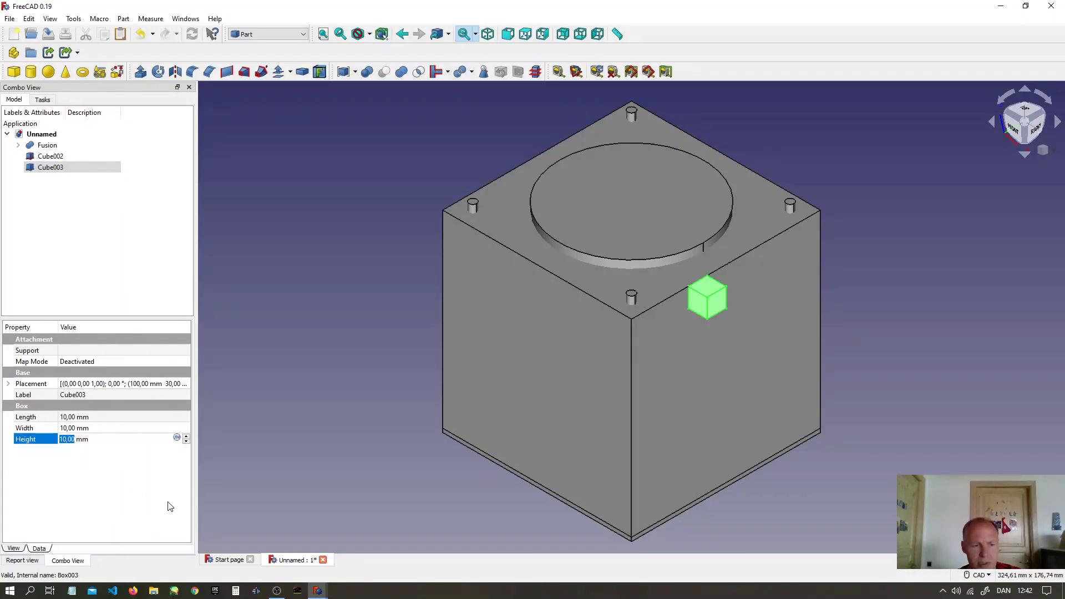
pyautogui.write('20')
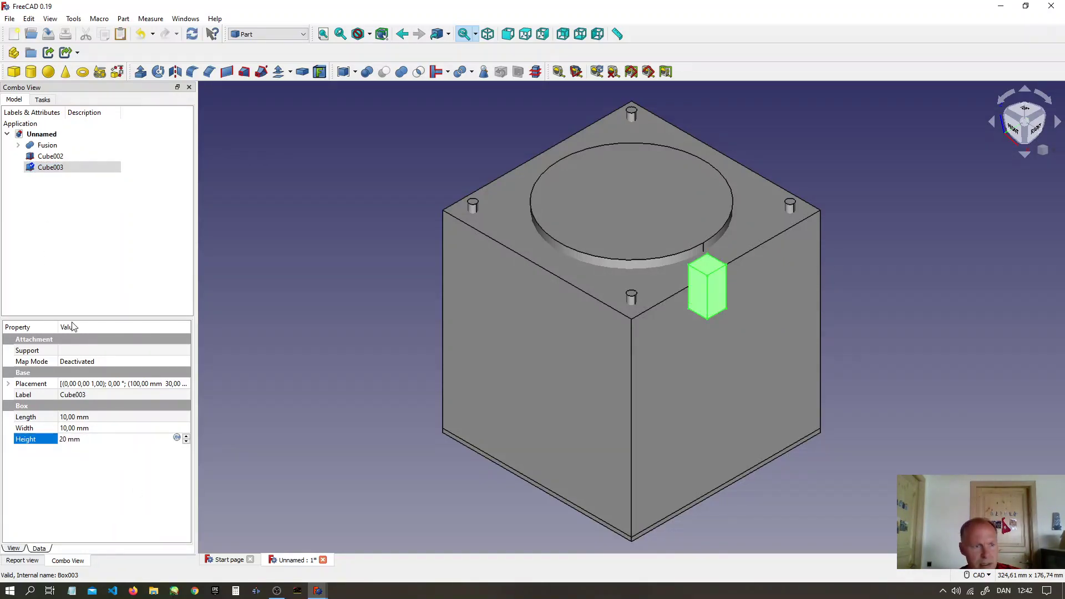
pyautogui.press('Return')
pyautogui.click(65, 428)
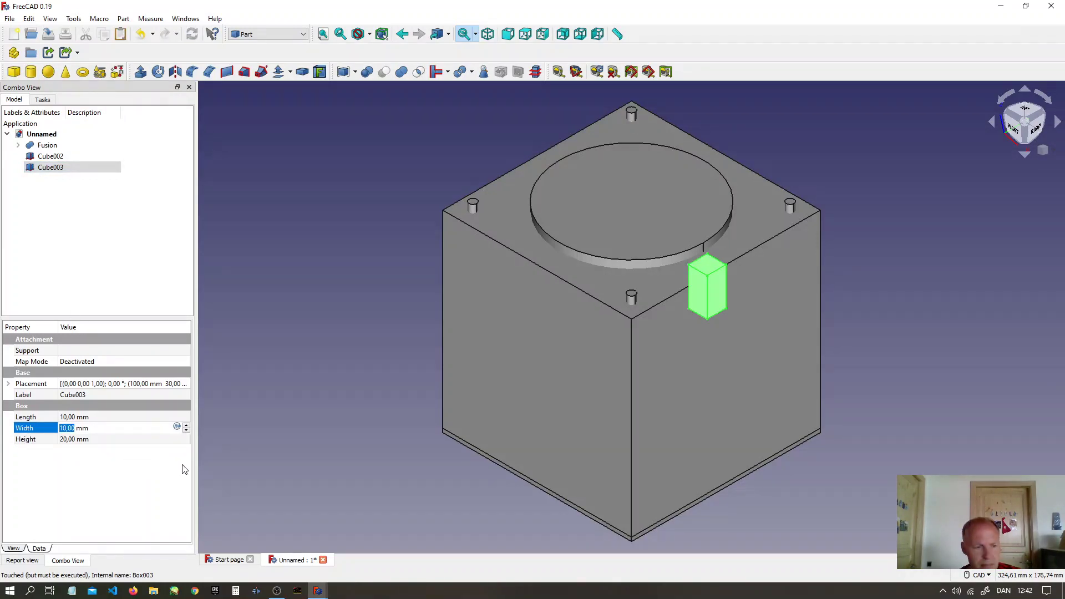
pyautogui.click(68, 418)
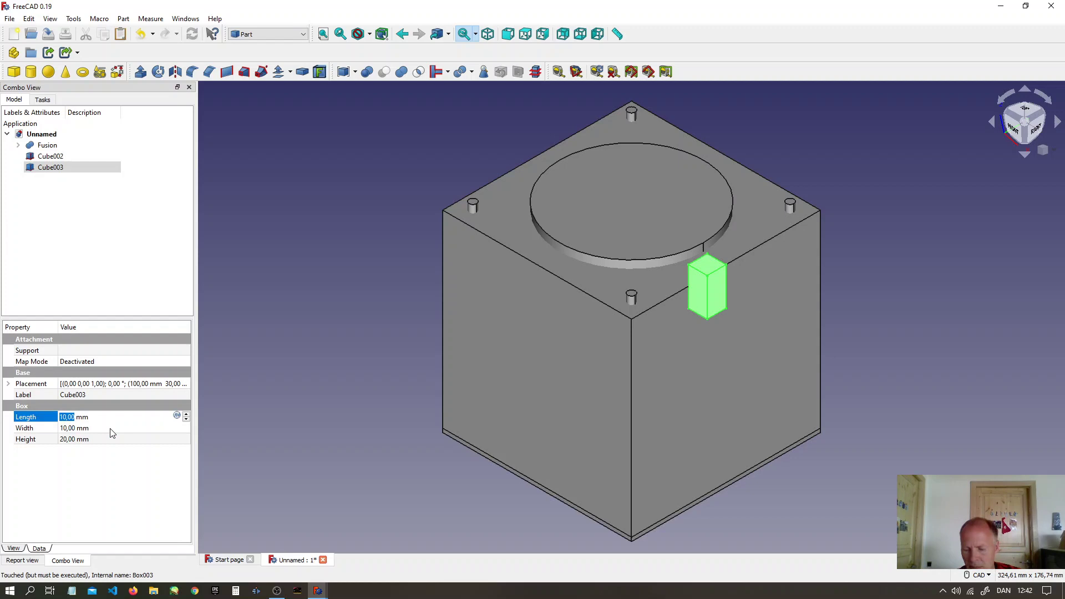
pyautogui.write('18')
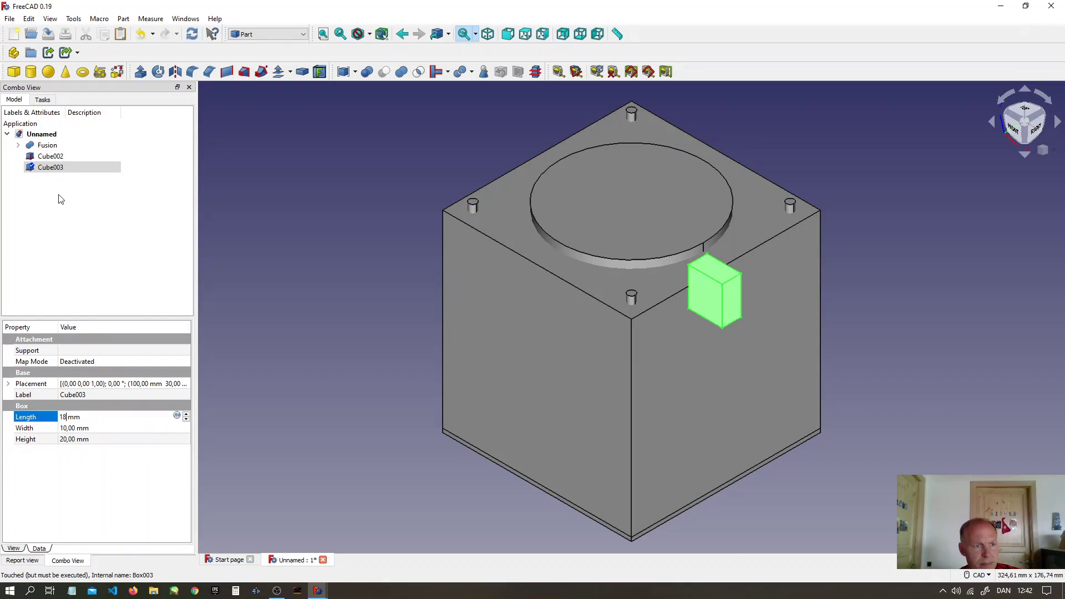
pyautogui.click(388, 284)
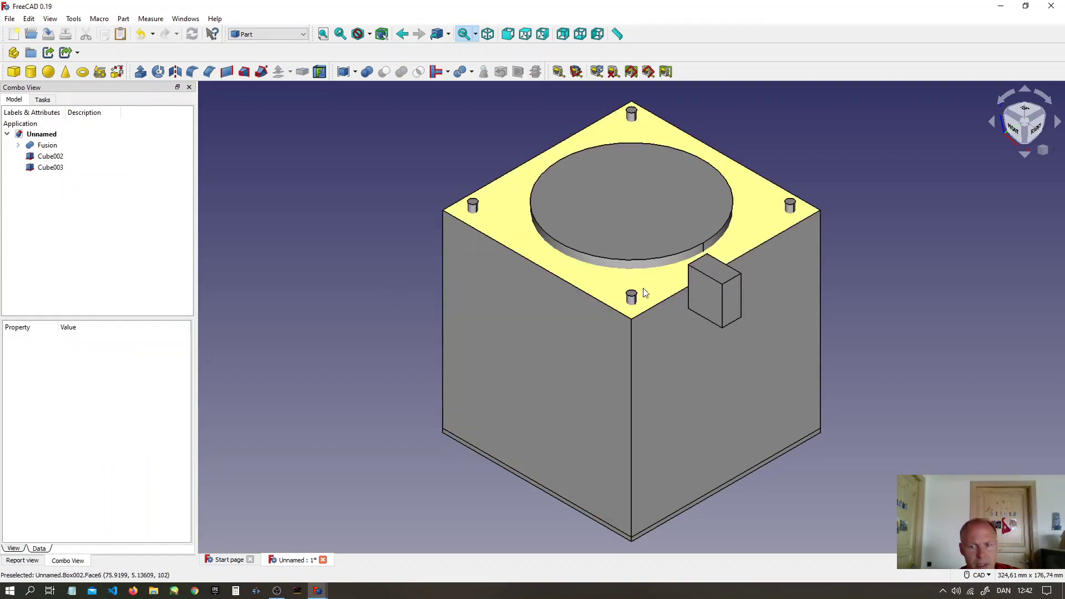
# Step: Chamfer the small block's lower outer edge with a constant length of 15 mm
pyautogui.click(732, 323)
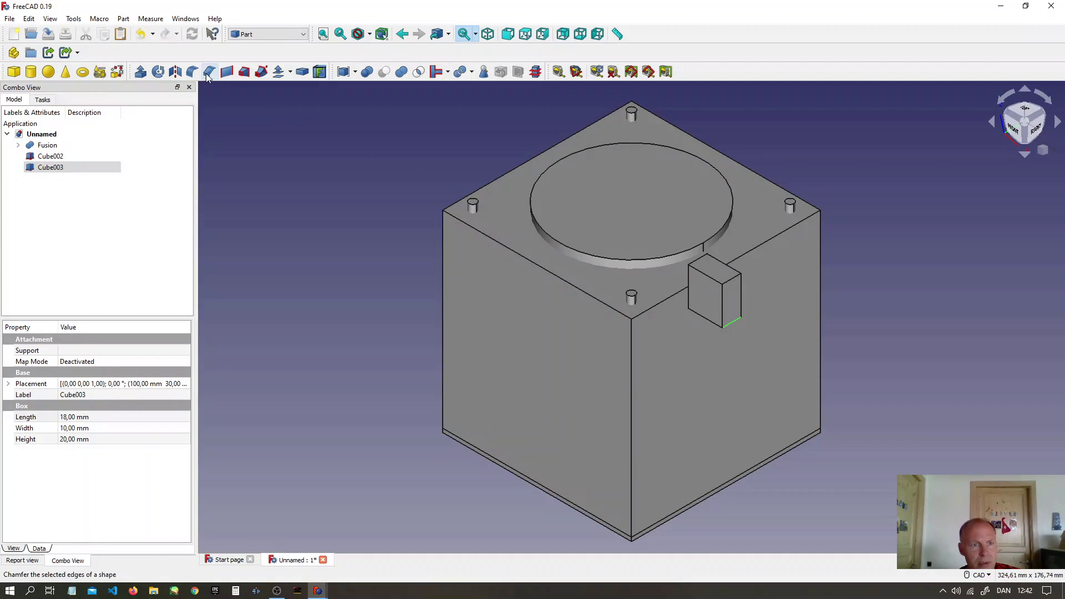
pyautogui.click(209, 72)
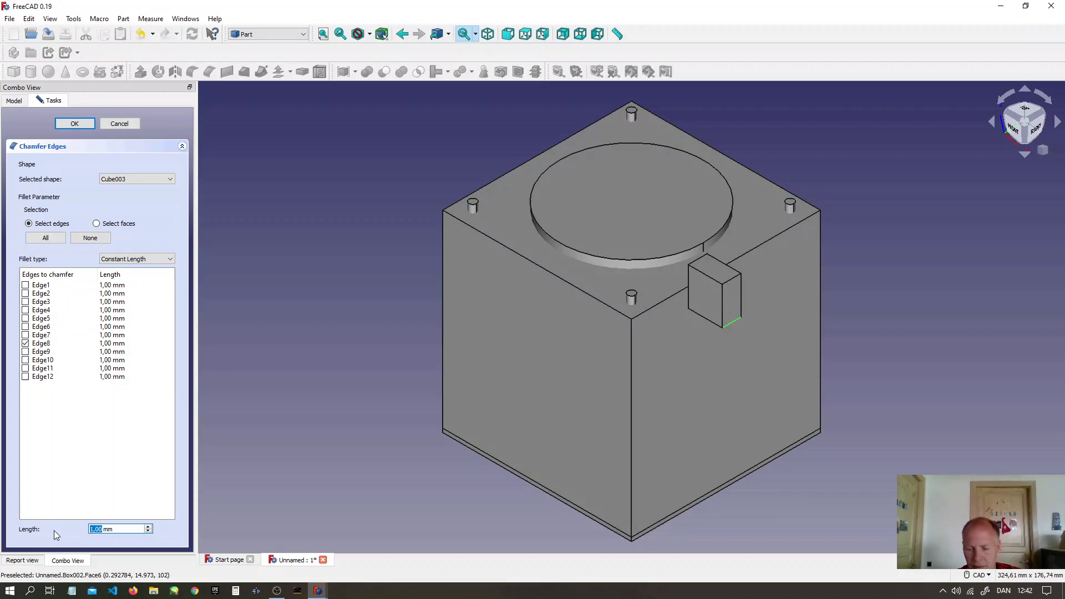
pyautogui.write('15')
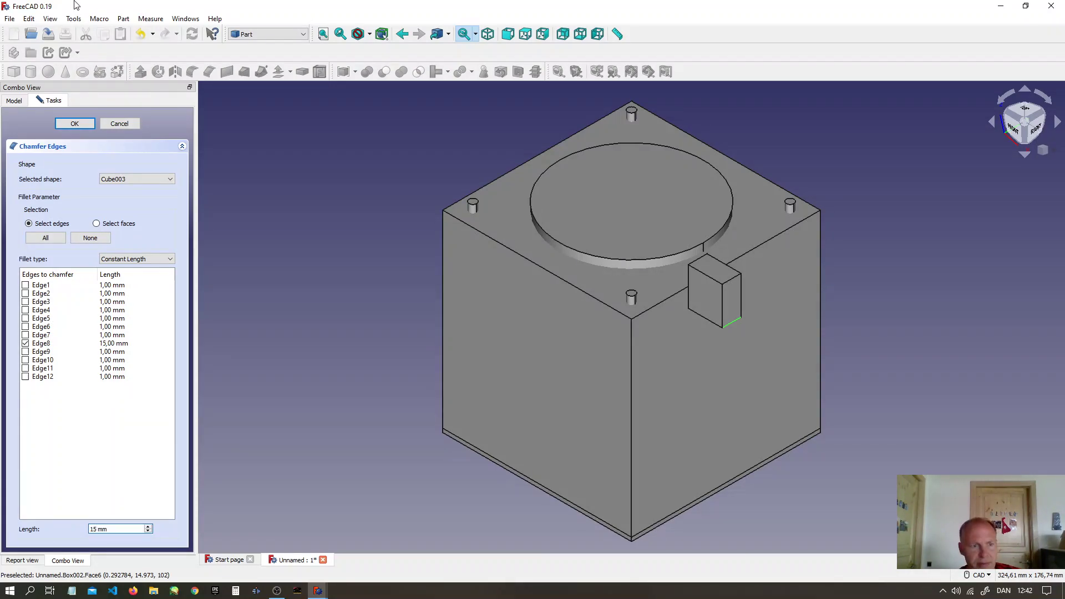
pyautogui.click(75, 123)
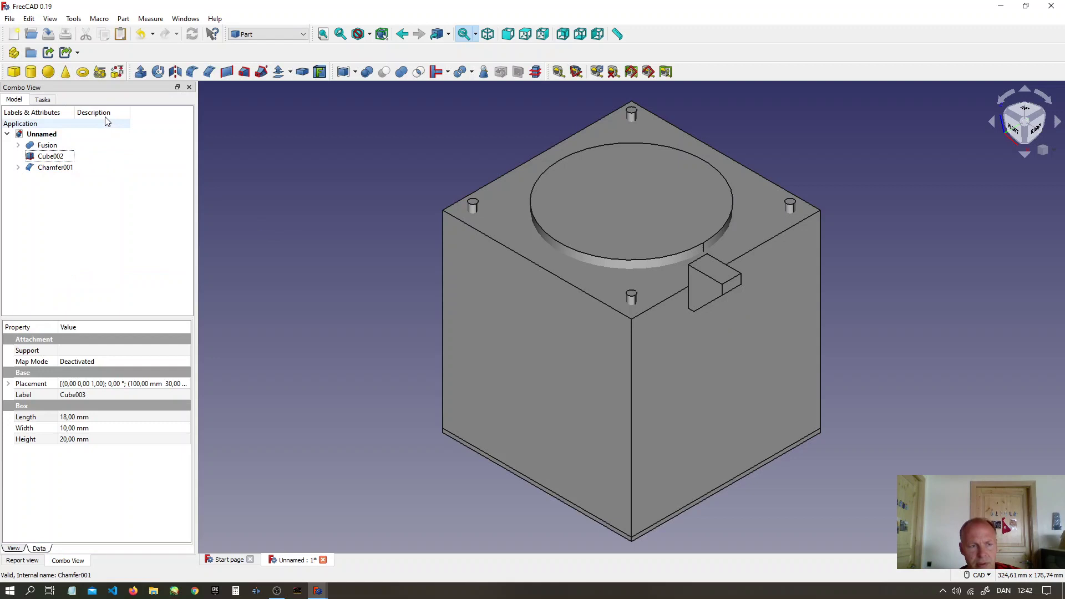
# Step: Edit the small block's chamfer and set its length to 5 mm
pyautogui.doubleClick(45, 168)
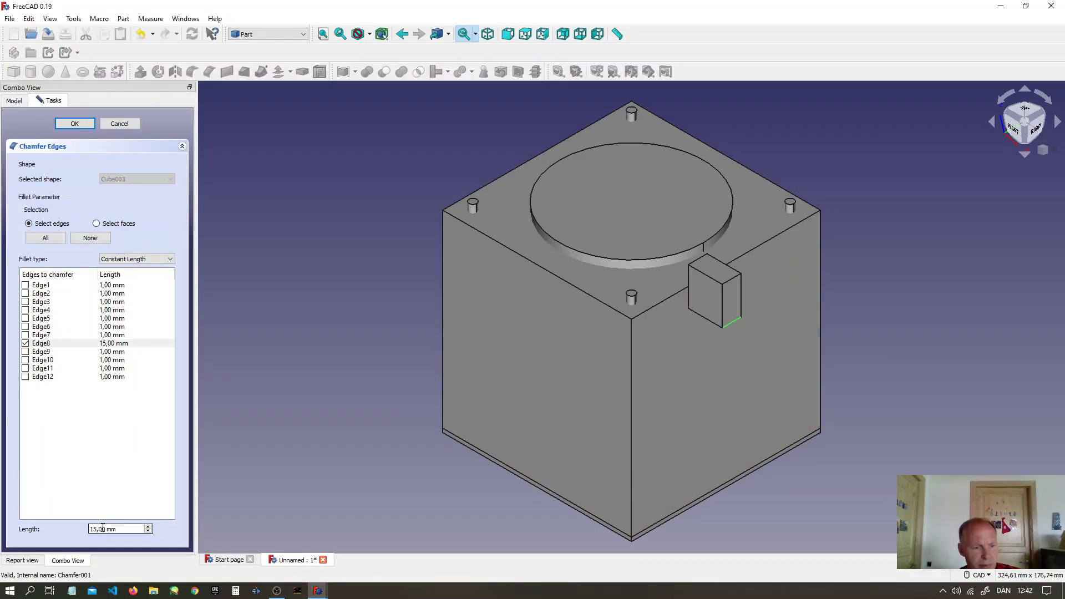
pyautogui.moveTo(106, 531); pyautogui.dragTo(76, 531)
pyautogui.write('5')
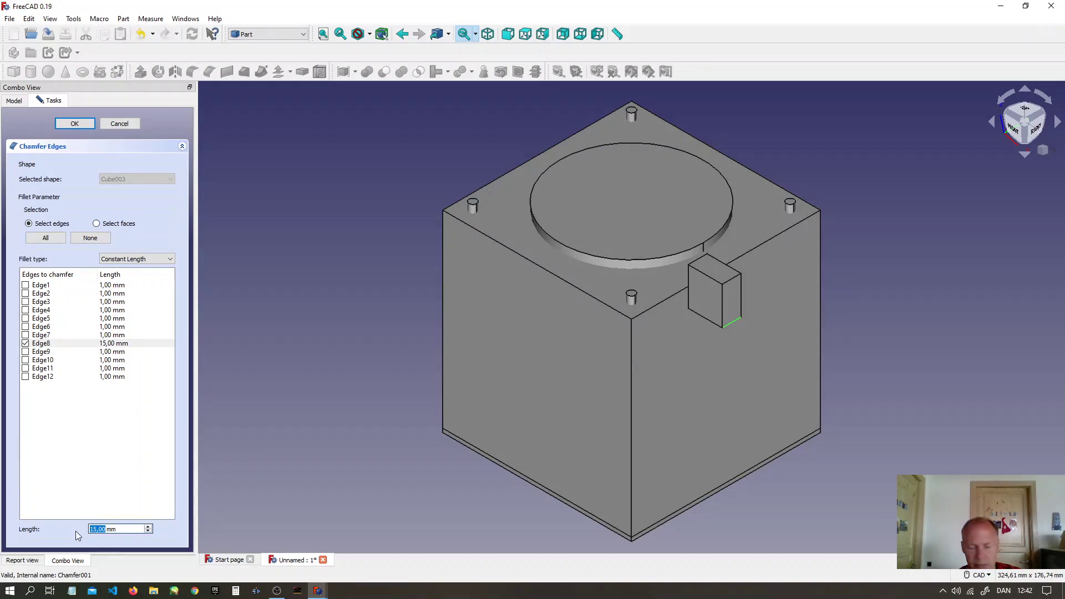
pyautogui.click(72, 125)
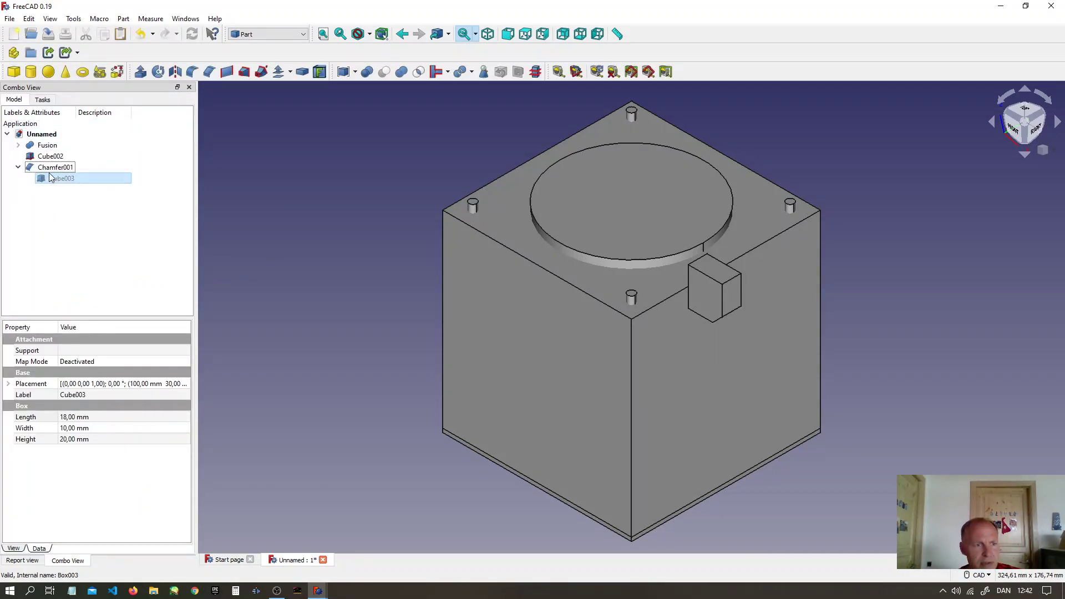
pyautogui.click(18, 167)
# Step: Transform the chamfered block 10 mm downward along Z so its top meets the large cube's upper edge
pyautogui.rightClick(37, 172)
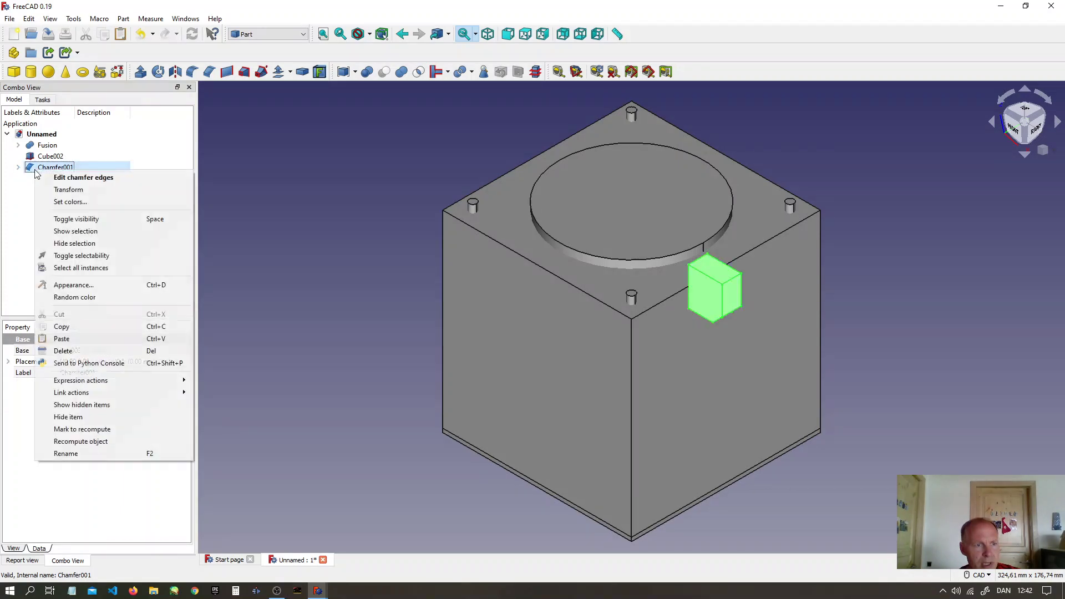
pyautogui.click(64, 190)
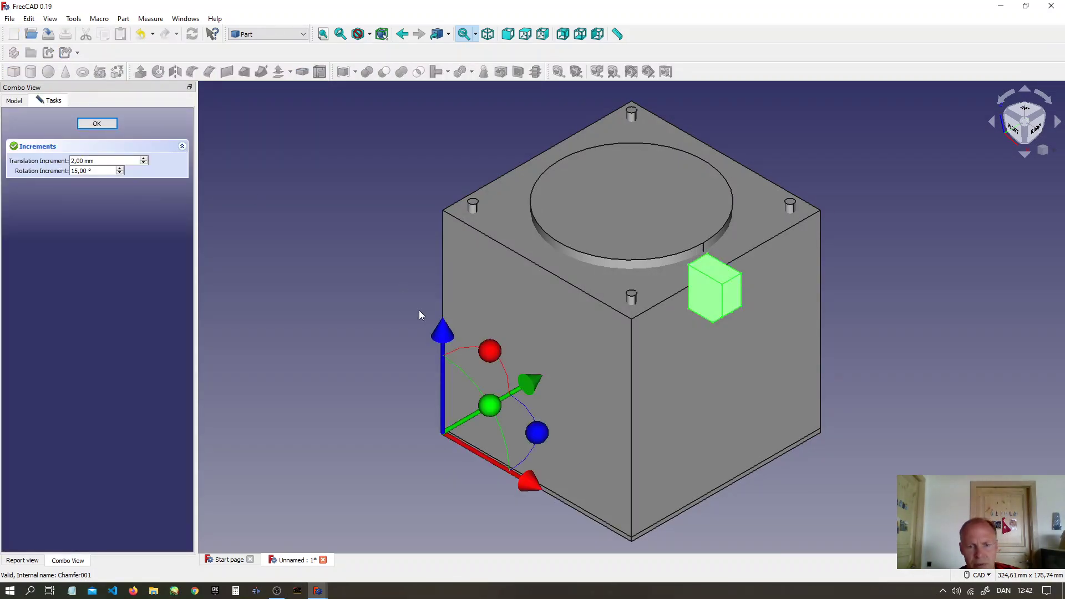
pyautogui.moveTo(440, 335); pyautogui.dragTo(440, 358)
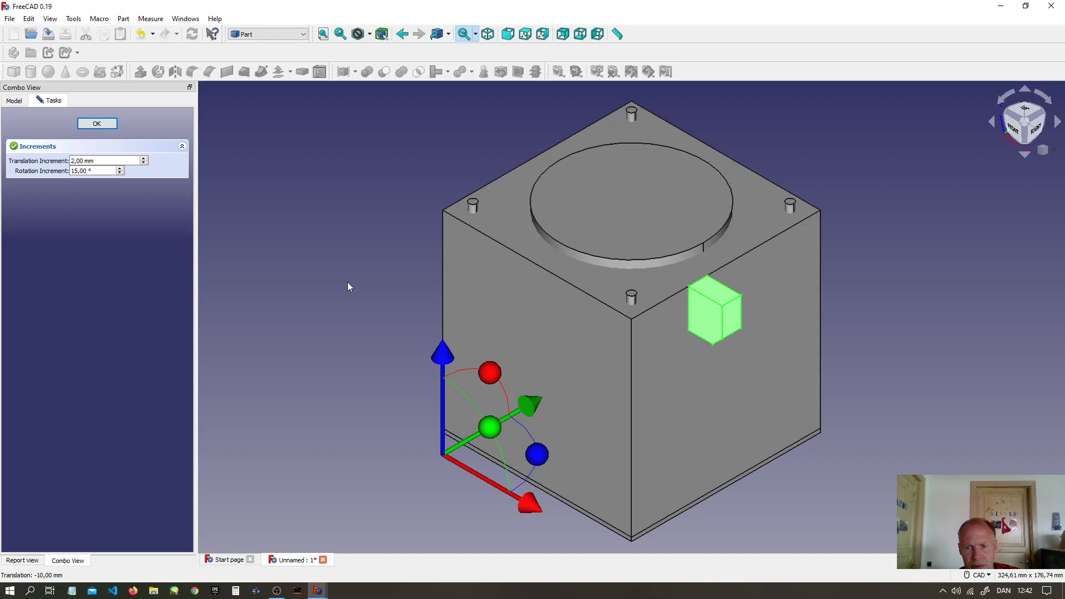
pyautogui.click(97, 123)
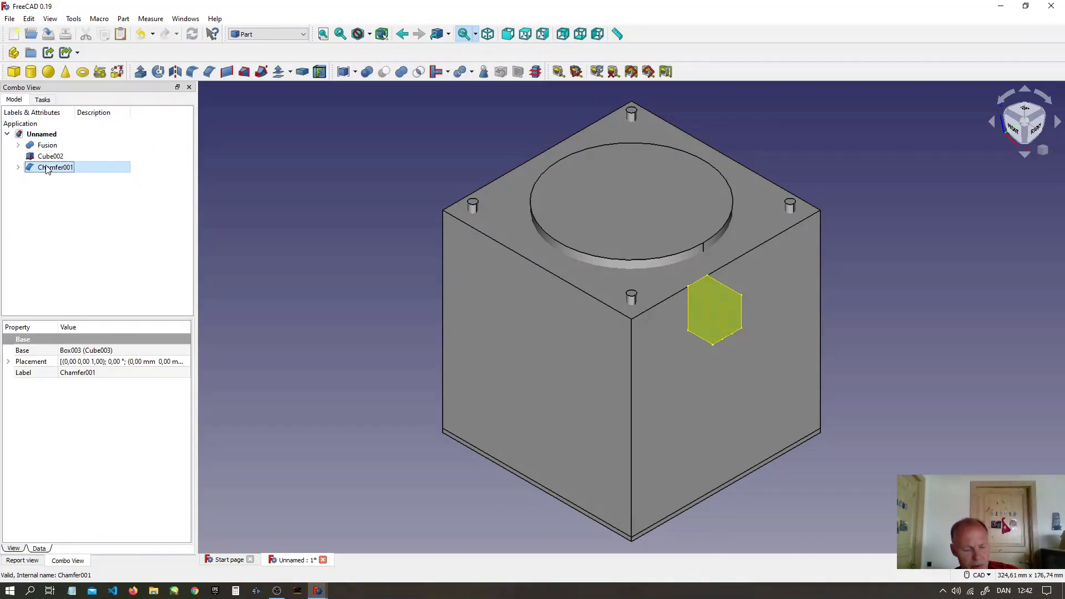
# Step: Copy the chamfered block together with its source cube and paste the duplicate into the document
pyautogui.hotkey('ctrl', 'e')
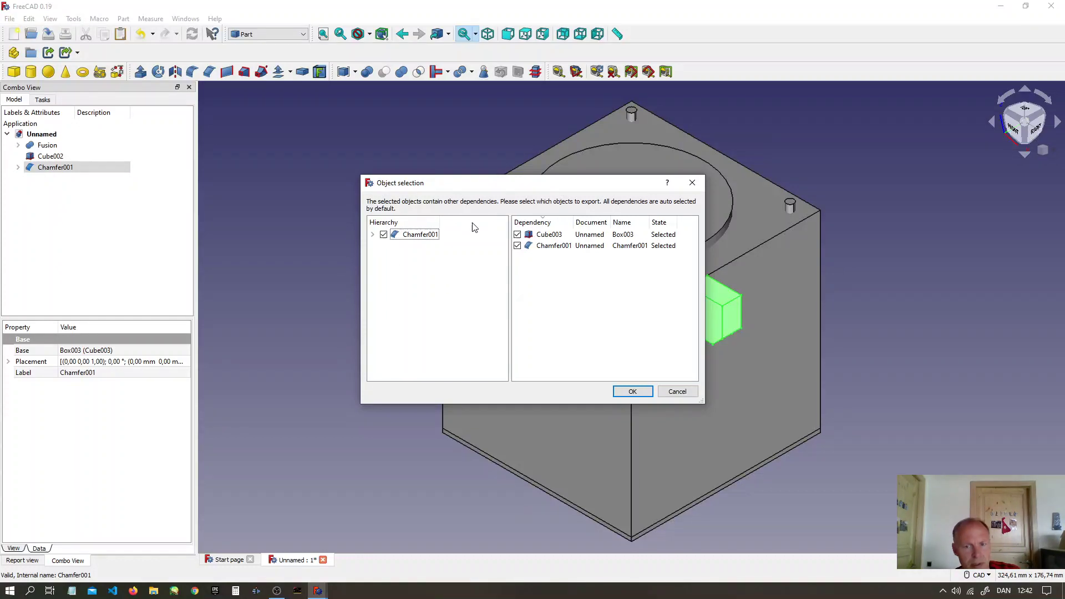
pyautogui.click(633, 391)
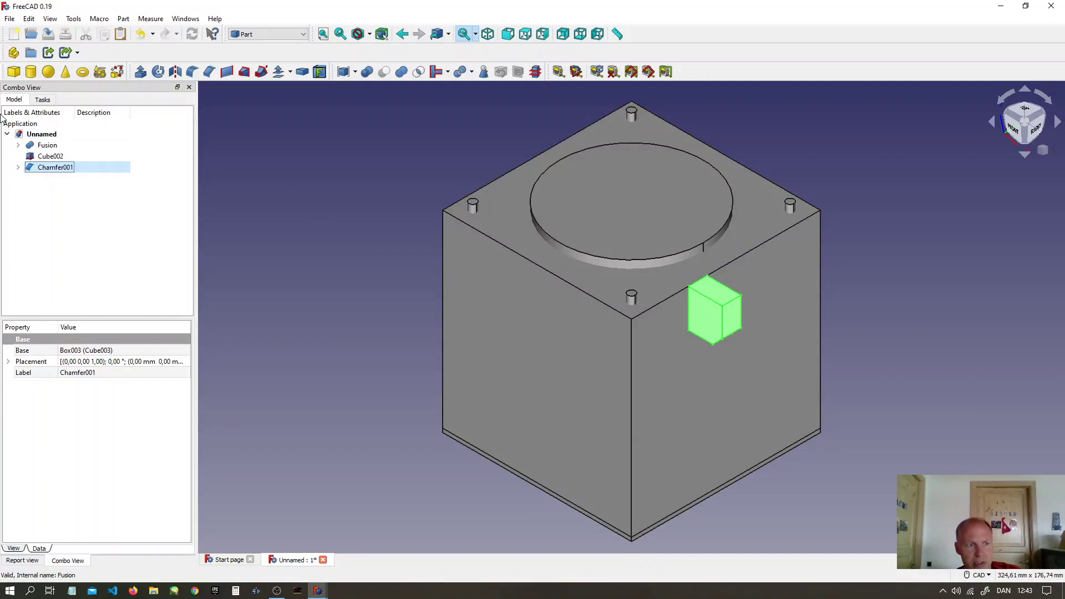
pyautogui.click(47, 136)
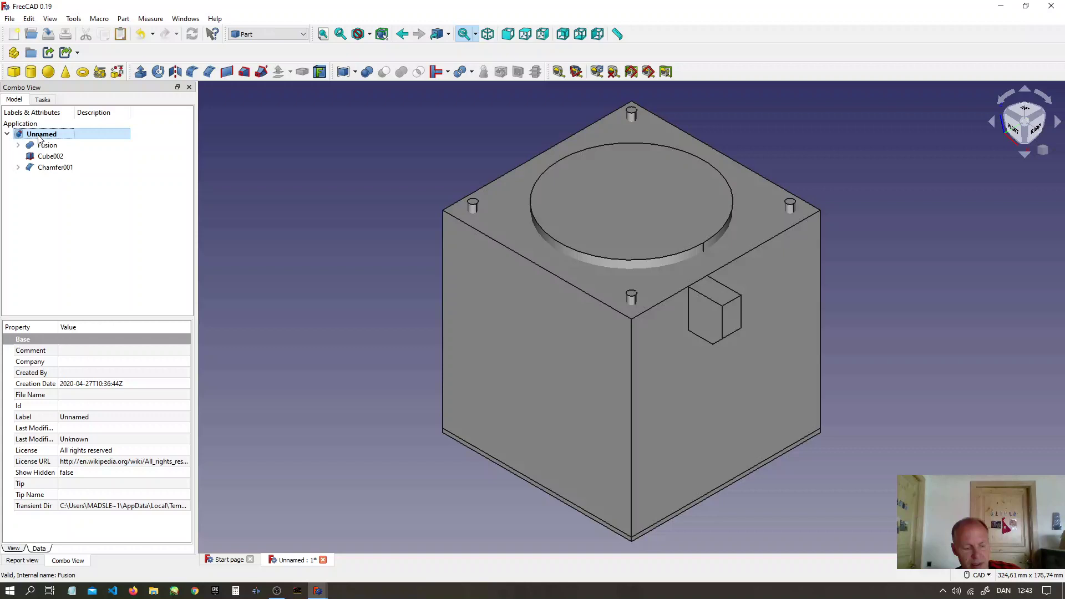
pyautogui.click(41, 180)
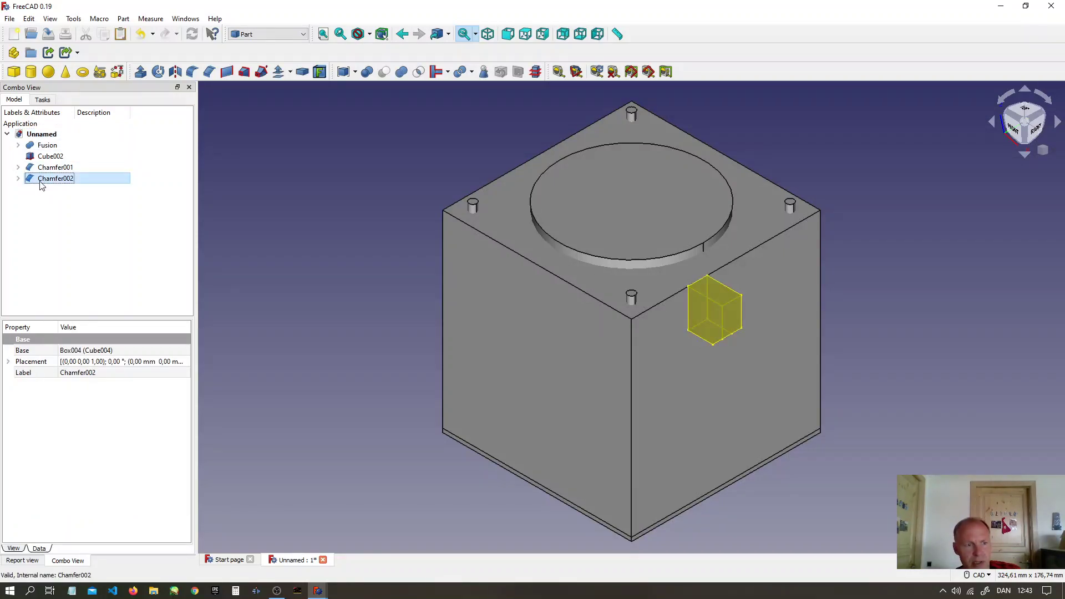
# Step: Transform the duplicated chamfered block 22 mm along Y beside the original, then clear the selection
pyautogui.rightClick(34, 183)
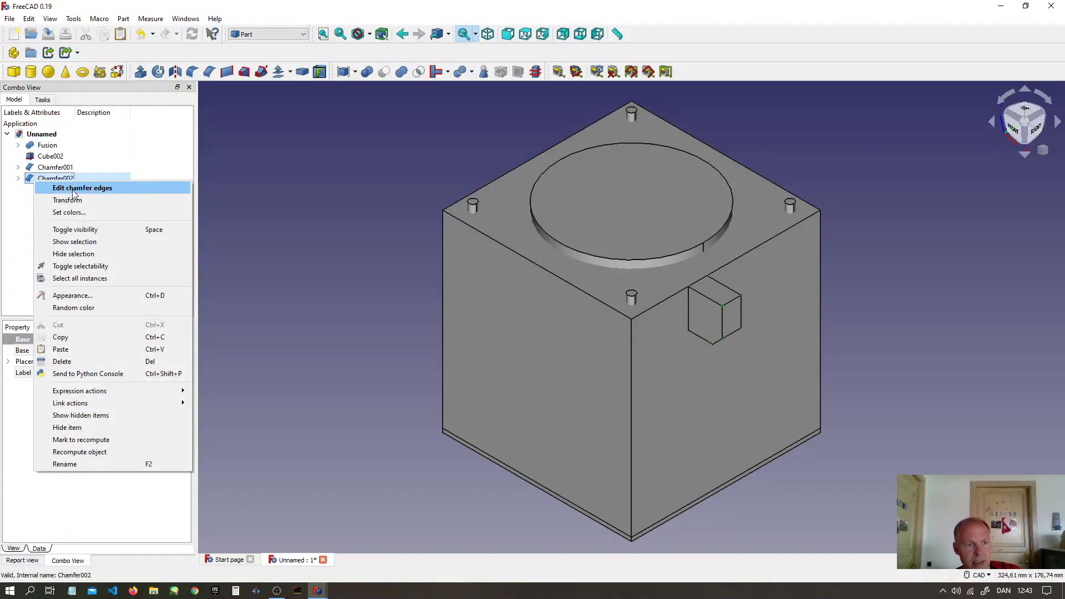
pyautogui.click(56, 195)
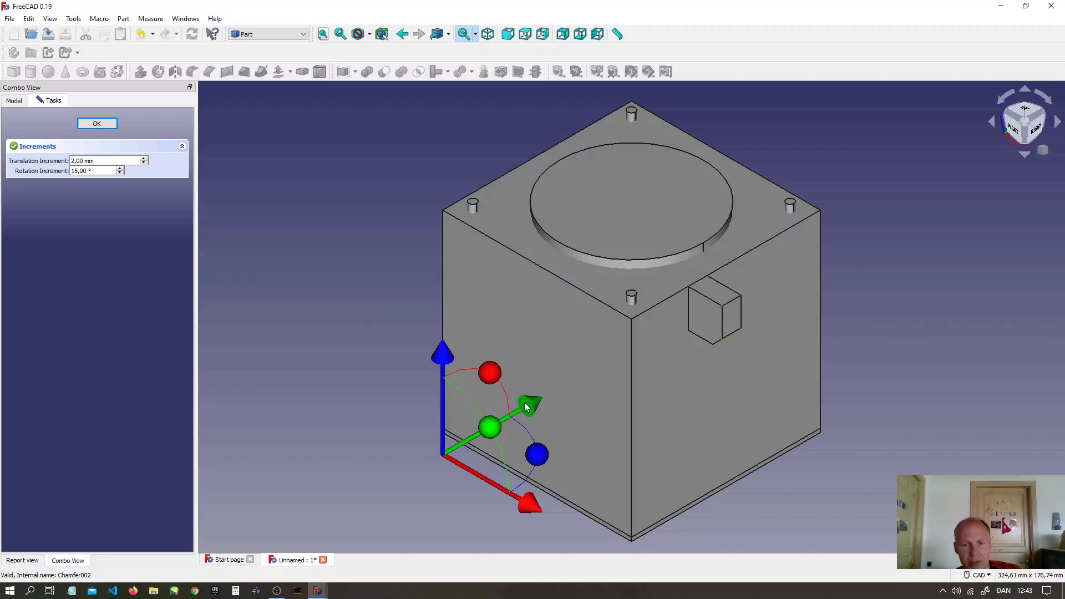
pyautogui.moveTo(527, 408); pyautogui.dragTo(580, 404)
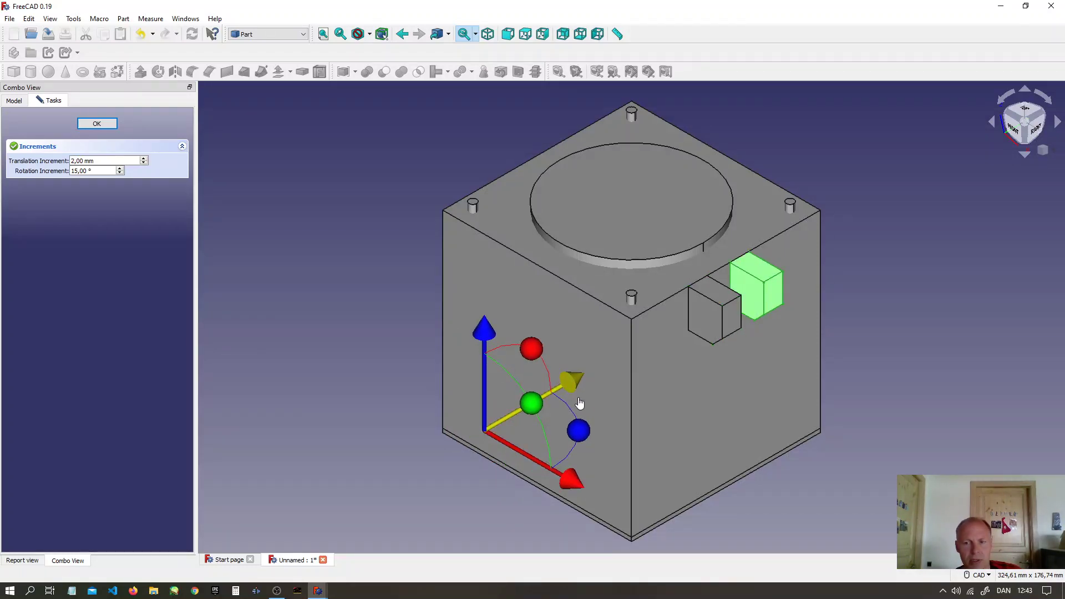
pyautogui.click(109, 124)
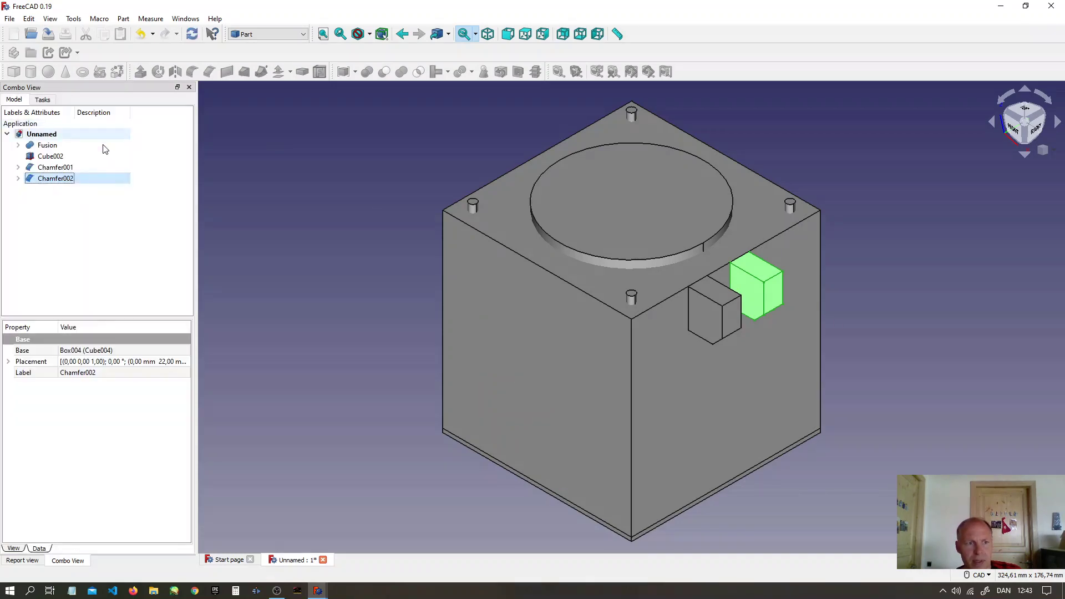
pyautogui.moveTo(289, 365); pyautogui.dragTo(377, 362, button='middle')
pyautogui.click(298, 302)
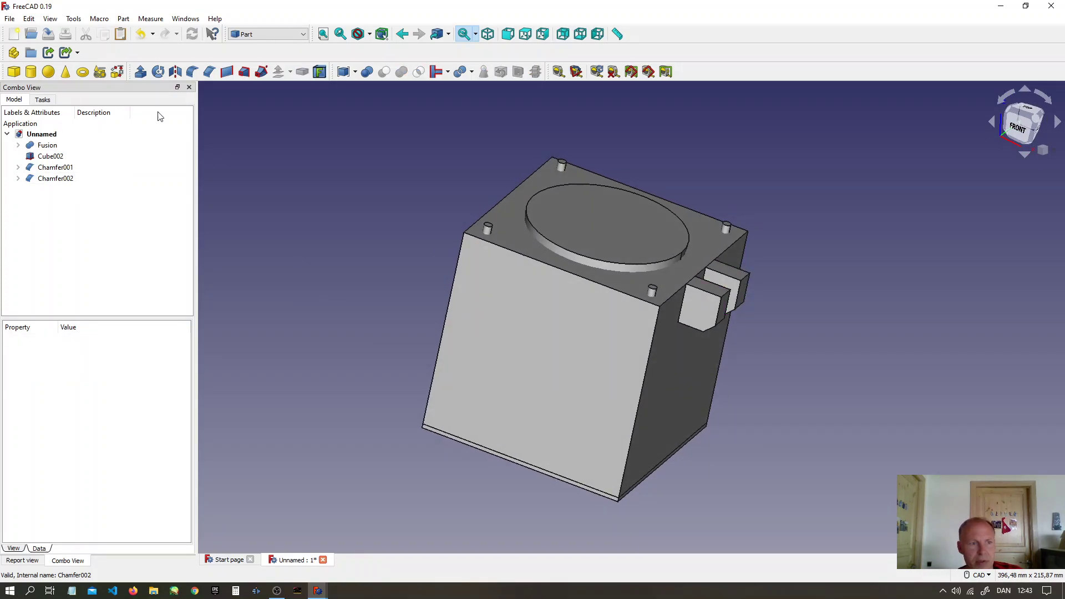
# Step: Create a regular polygon primitive with 6 sides and a 4 mm circumradius
pyautogui.click(100, 73)
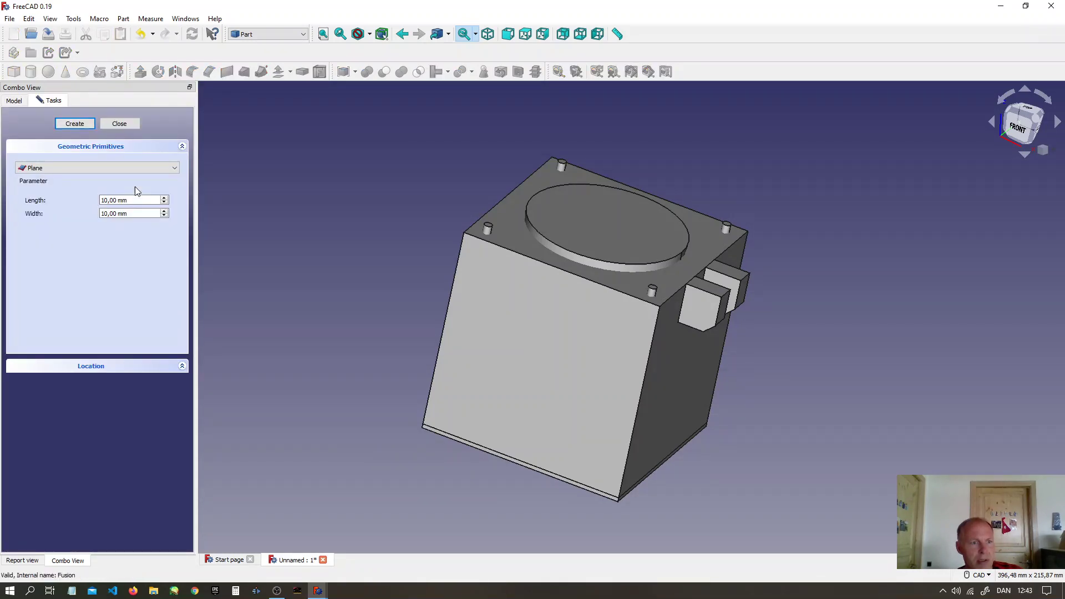
pyautogui.click(174, 168)
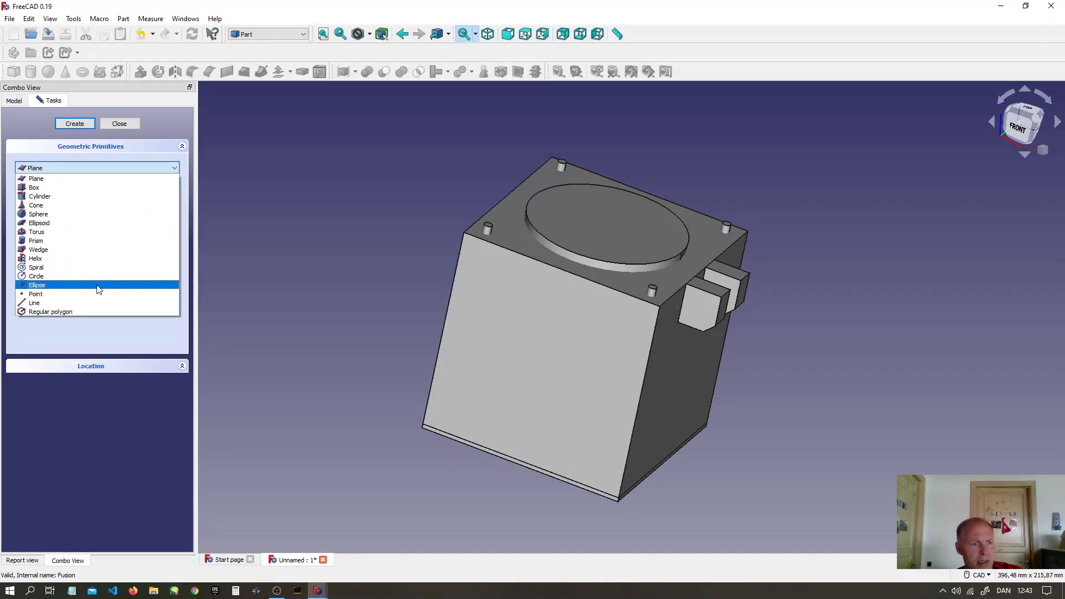
pyautogui.click(86, 312)
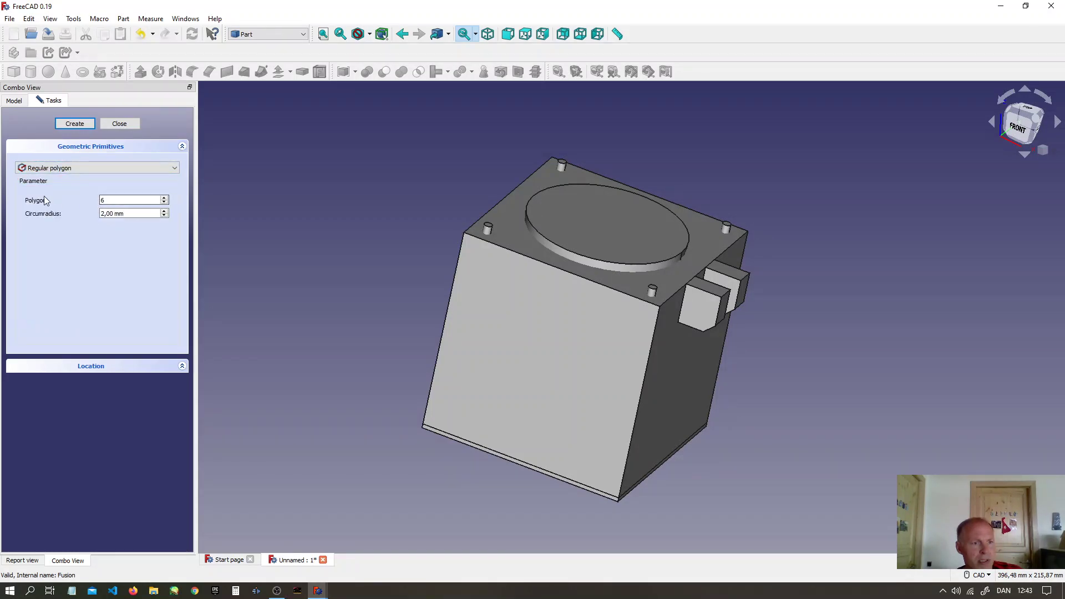
pyautogui.click(119, 215)
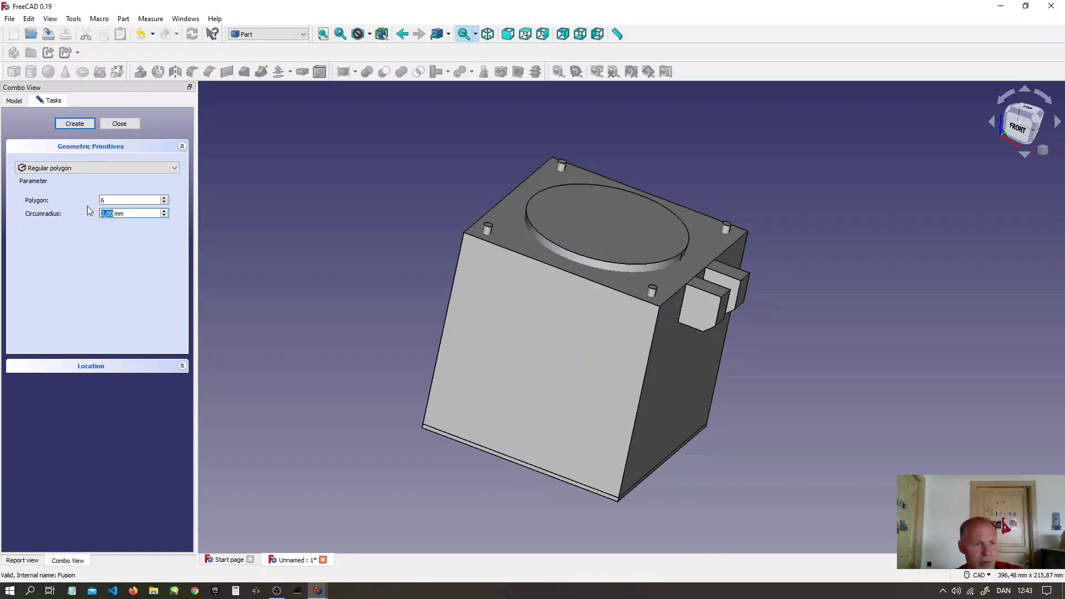
pyautogui.write('4')
pyautogui.click(76, 124)
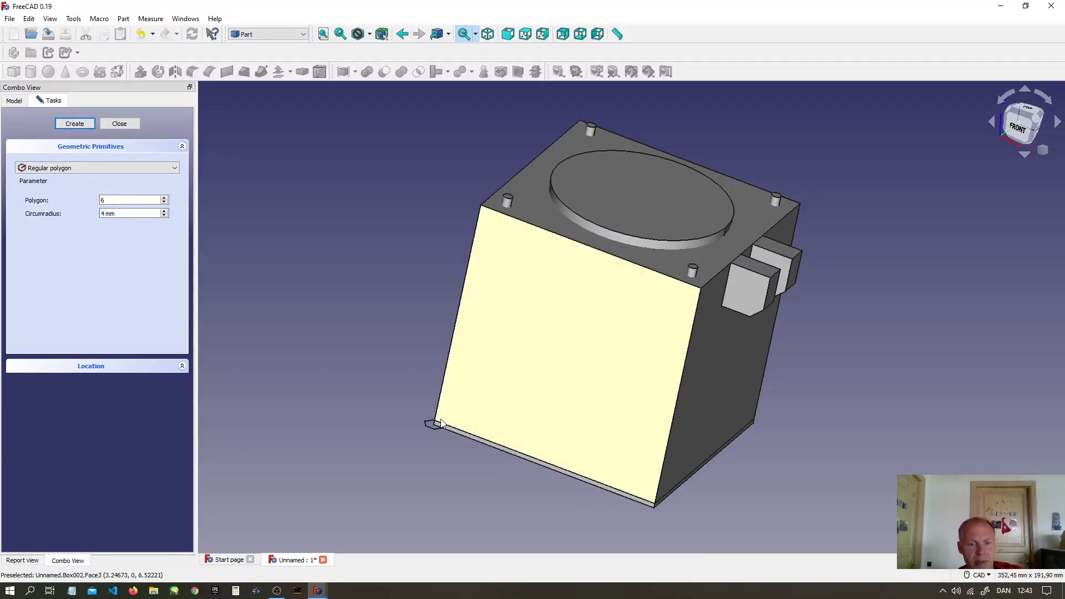
pyautogui.click(120, 124)
# Step: Transform the polygon 80 mm up along Z and along X past the box wall carrying the two blocks
pyautogui.rightClick(41, 191)
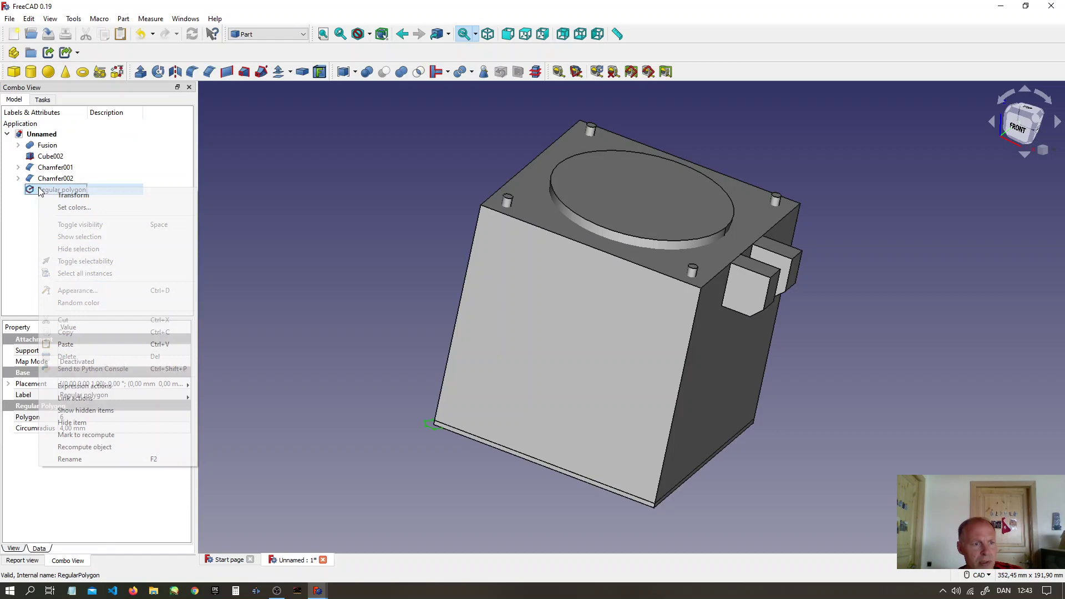
pyautogui.click(69, 196)
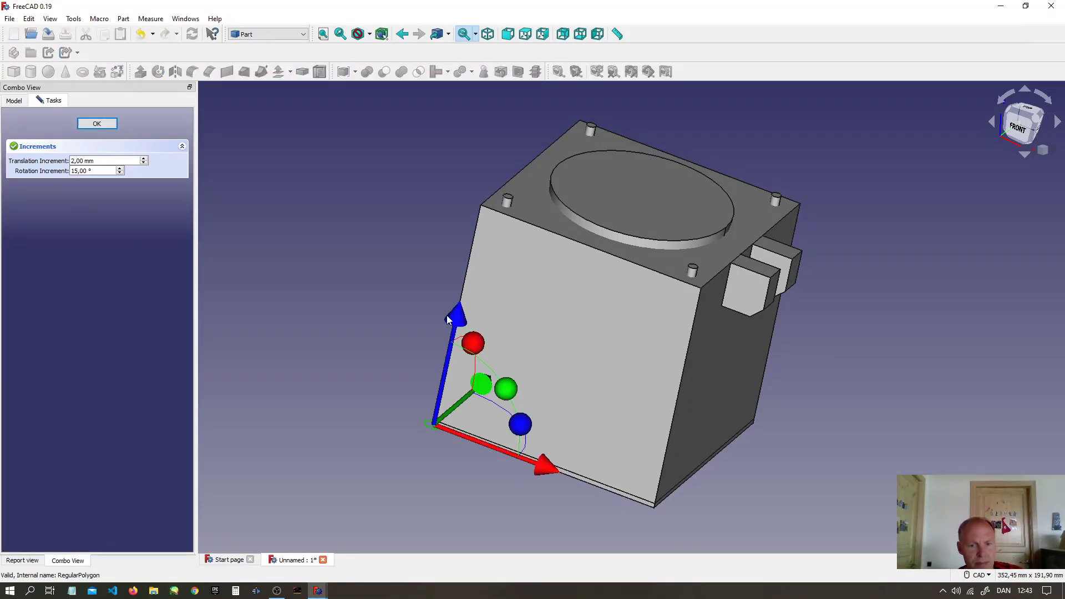
pyautogui.moveTo(448, 320); pyautogui.dragTo(482, 150)
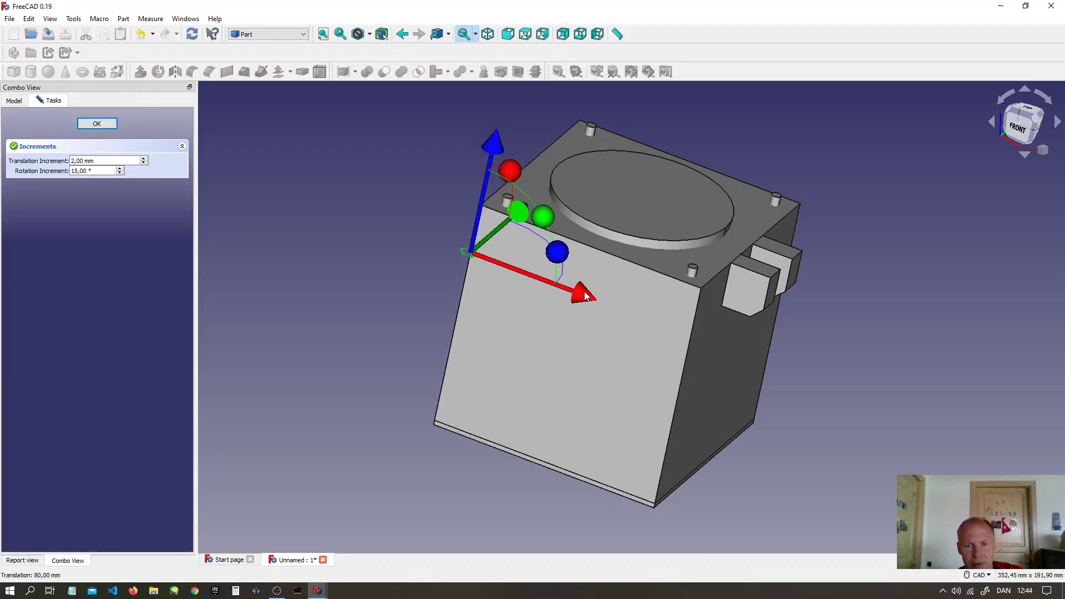
pyautogui.moveTo(586, 296); pyautogui.dragTo(852, 370)
# Step: Rotate the hexagonal polygon 90° about the X axis so it stands parallel to the blocks' side faces
pyautogui.moveTo(901, 373); pyautogui.dragTo(534, 240, button='middle')
pyautogui.moveTo(534, 240); pyautogui.dragTo(537, 197)
pyautogui.moveTo(599, 241); pyautogui.dragTo(586, 409)
# Step: Move the polygon 18 mm and another 12 mm along Y, centre it on the near block's outer face, and finish the transform
pyautogui.moveTo(586, 410); pyautogui.dragTo(738, 397, button='middle')
pyautogui.moveTo(745, 268); pyautogui.dragTo(766, 249)
pyautogui.press('3')
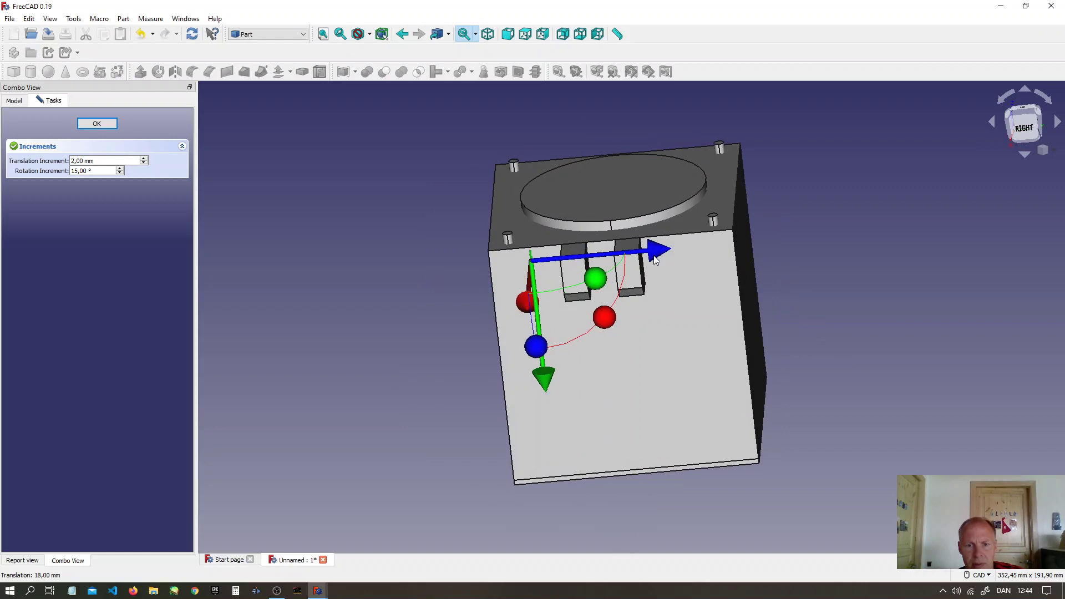
pyautogui.moveTo(655, 253); pyautogui.dragTo(683, 260)
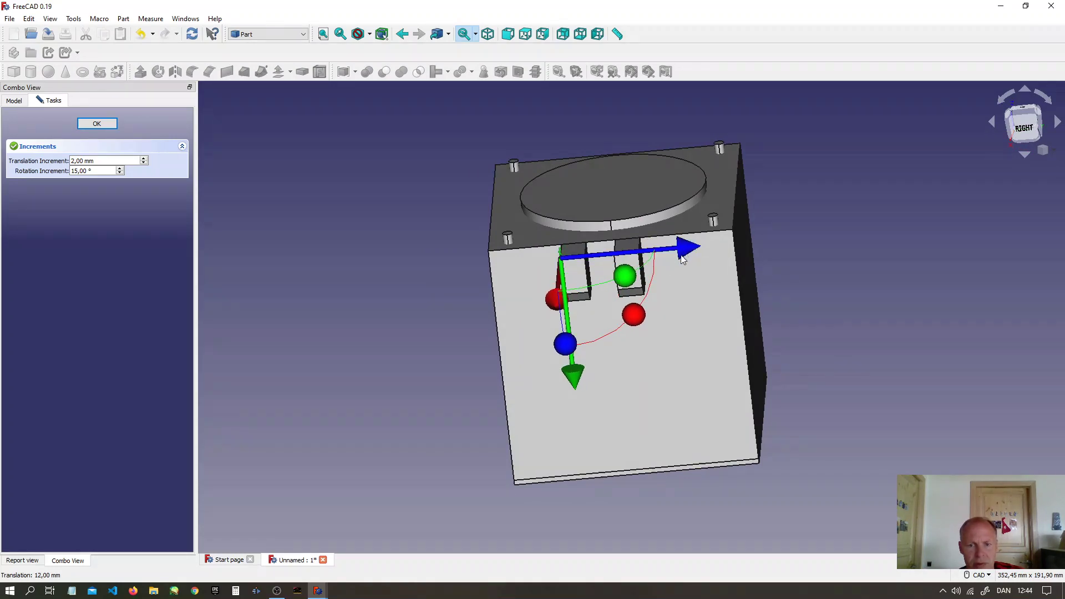
pyautogui.moveTo(615, 382); pyautogui.dragTo(838, 374, button='middle')
pyautogui.moveTo(738, 368); pyautogui.dragTo(739, 395)
pyautogui.moveTo(844, 300)
pyautogui.mouseDown()
pyautogui.moveTo(831, 305)
pyautogui.moveTo(839, 304)
pyautogui.mouseUp()
pyautogui.moveTo(864, 338)
pyautogui.mouseDown(button='middle')
pyautogui.moveTo(813, 357)
pyautogui.moveTo(725, 362)
pyautogui.moveTo(850, 346)
pyautogui.mouseUp(button='middle')
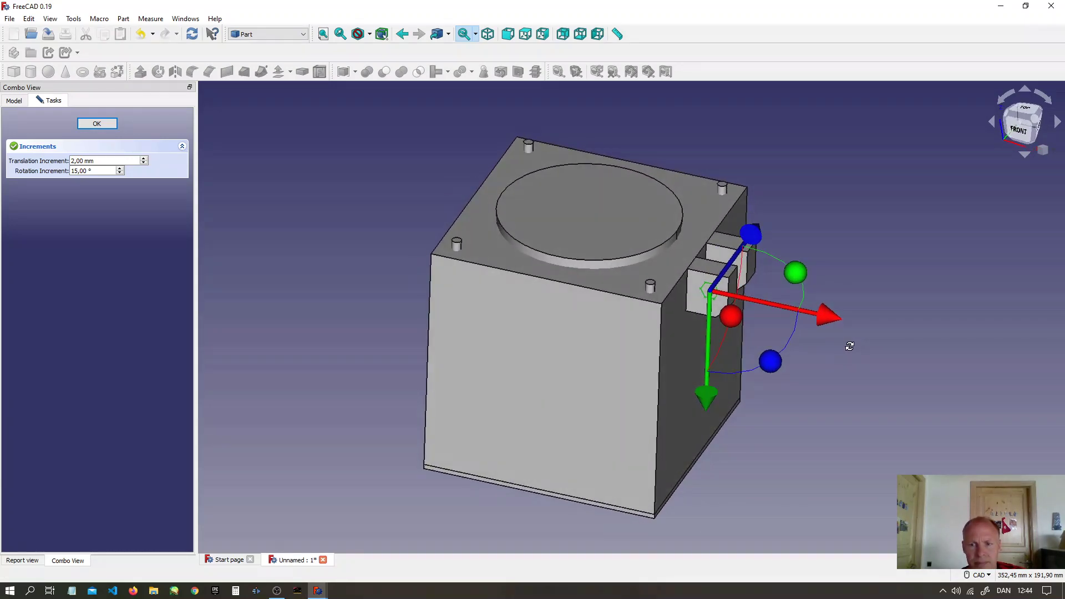
pyautogui.click(96, 123)
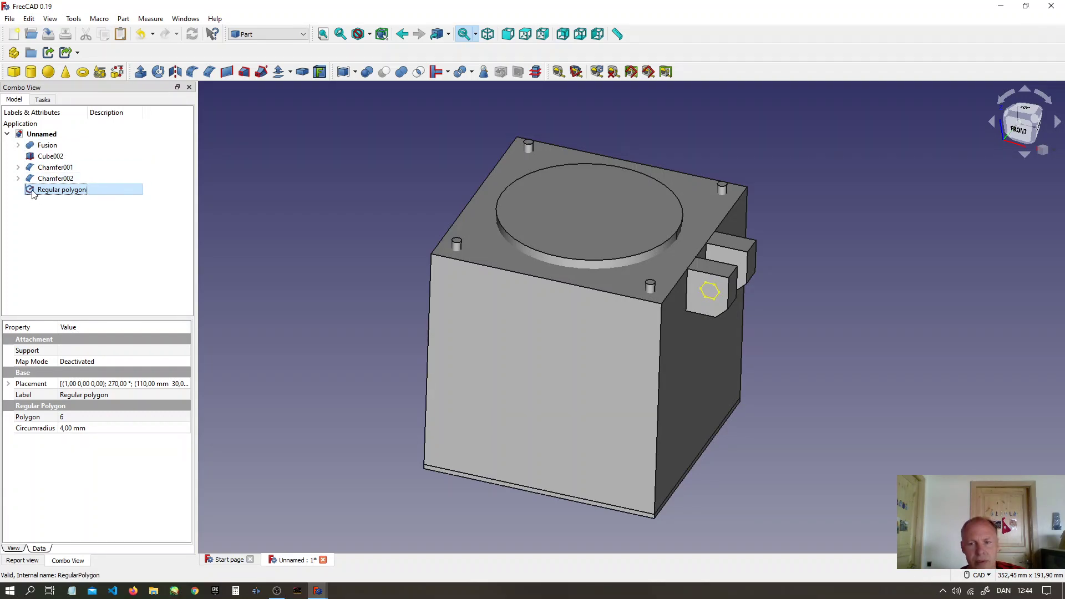
# Step: Extrude the regular polygon 5 mm along its normal as a solid
pyautogui.click(140, 72)
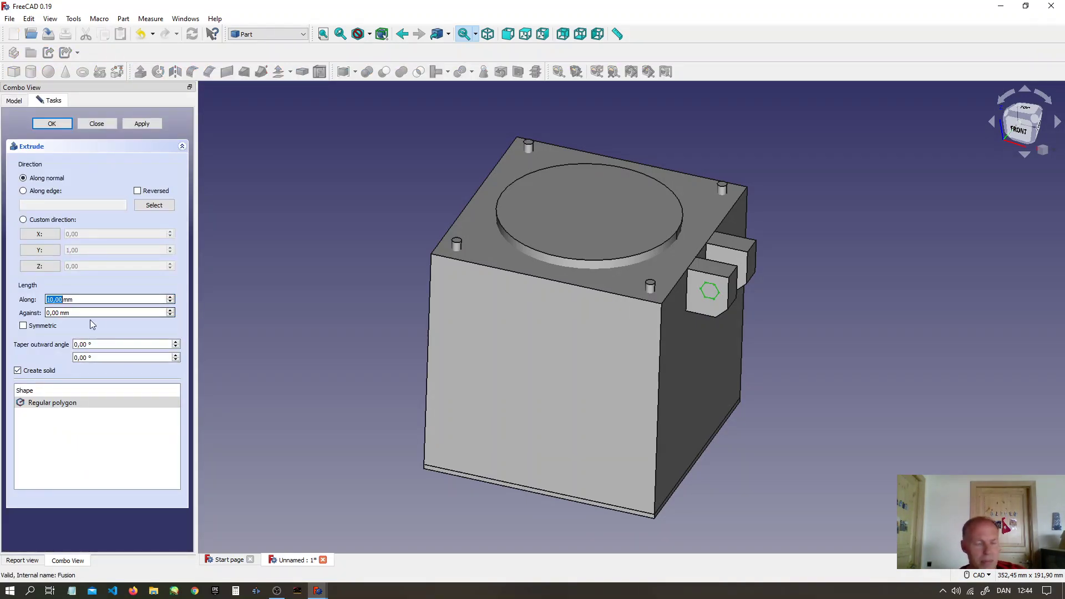
pyautogui.write('5')
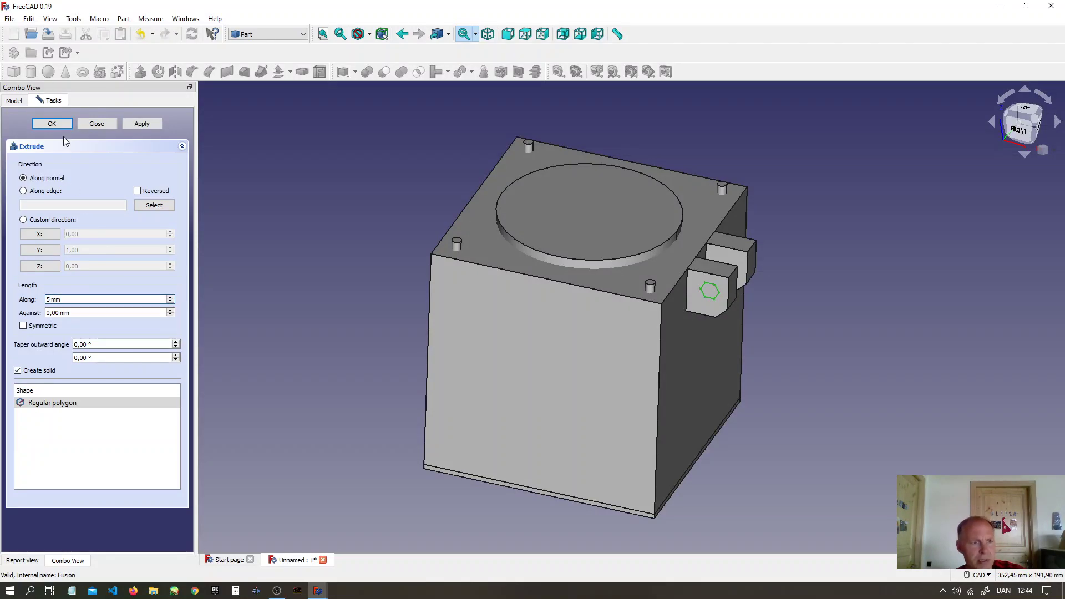
pyautogui.click(52, 123)
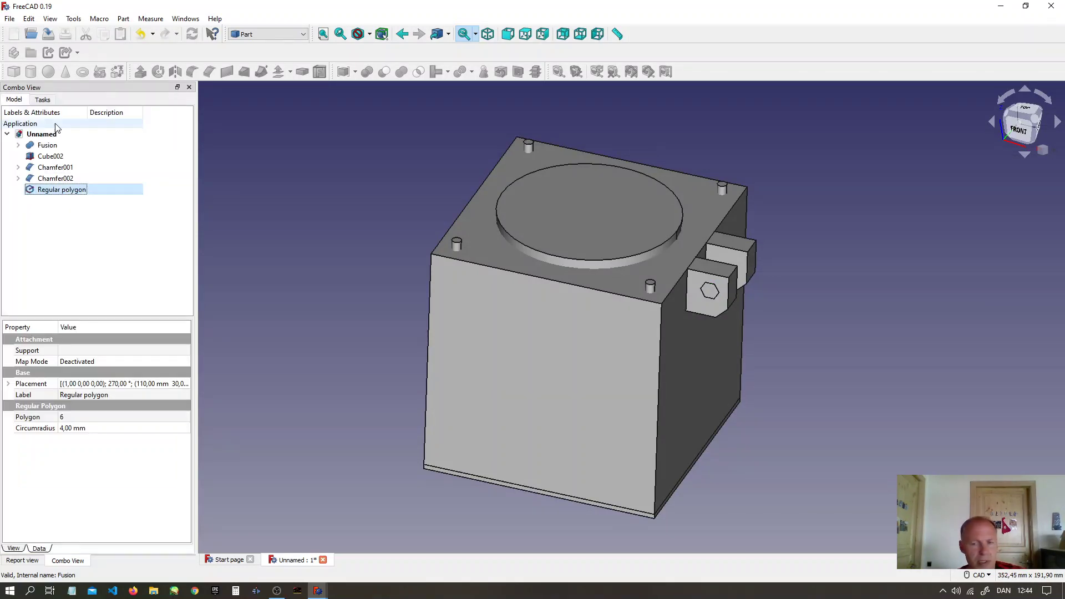
pyautogui.press('0')
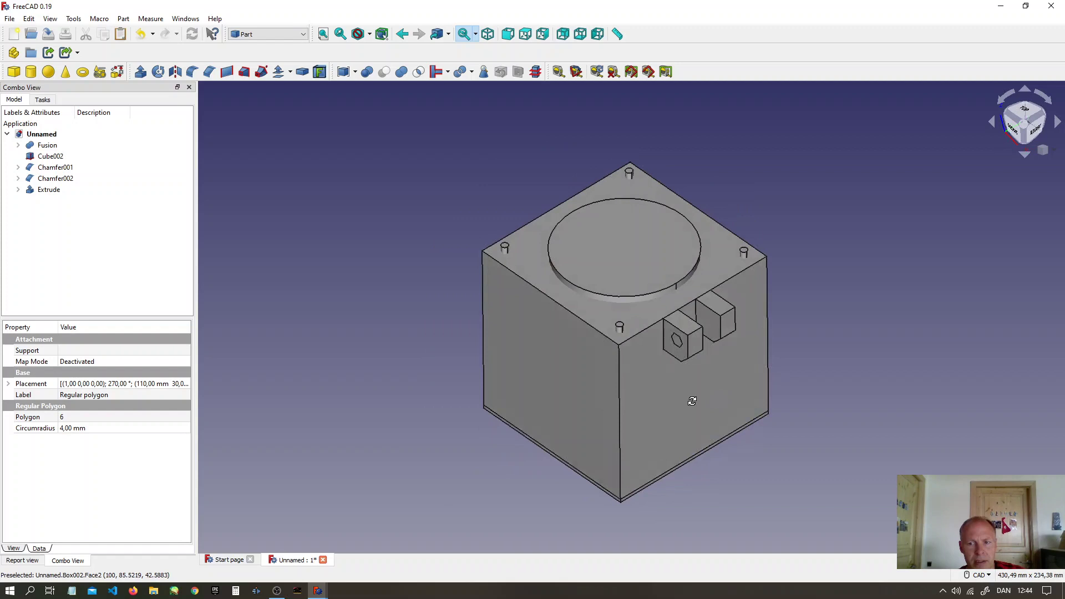
pyautogui.click(46, 191)
pyautogui.rightClick(44, 197)
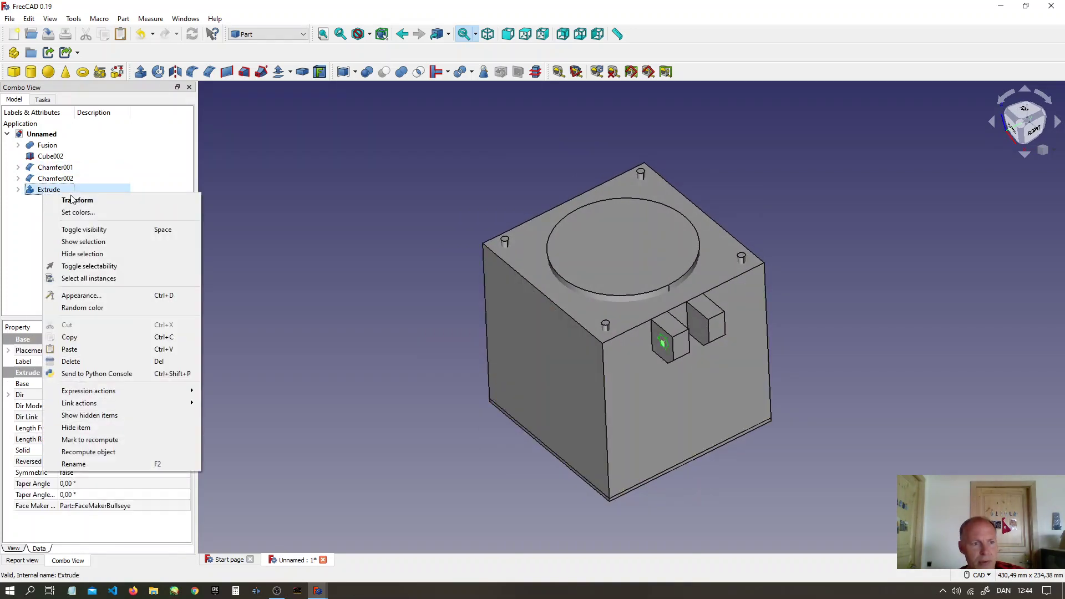
pyautogui.click(68, 202)
pyautogui.moveTo(588, 356)
pyautogui.mouseDown()
pyautogui.moveTo(571, 368)
pyautogui.moveTo(589, 361)
pyautogui.mouseUp()
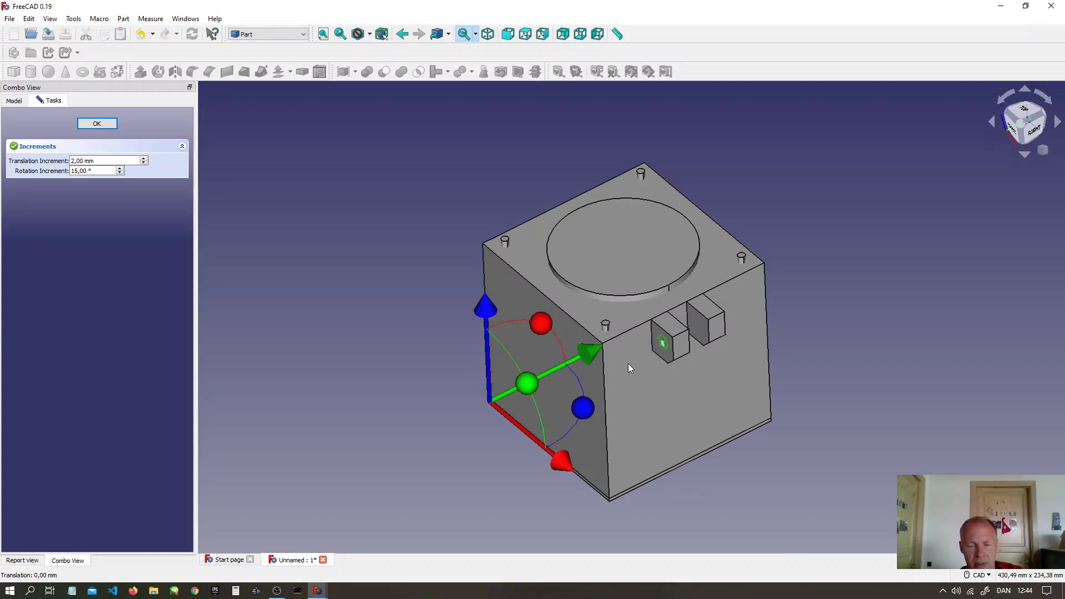
pyautogui.scroll(3, 647, 354)
pyautogui.scroll(2, 650, 344)
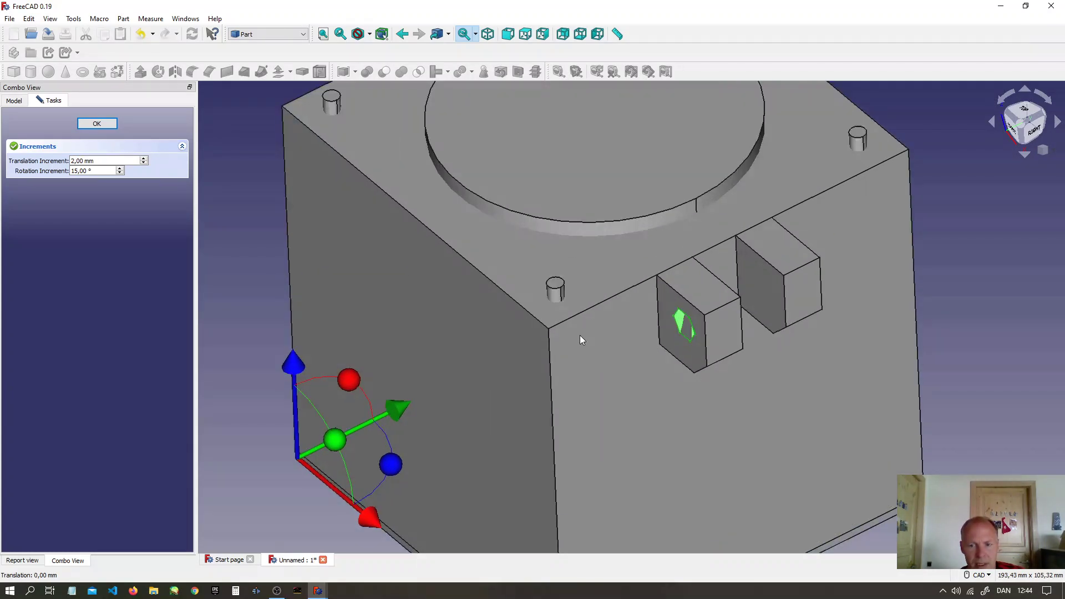
pyautogui.click(91, 127)
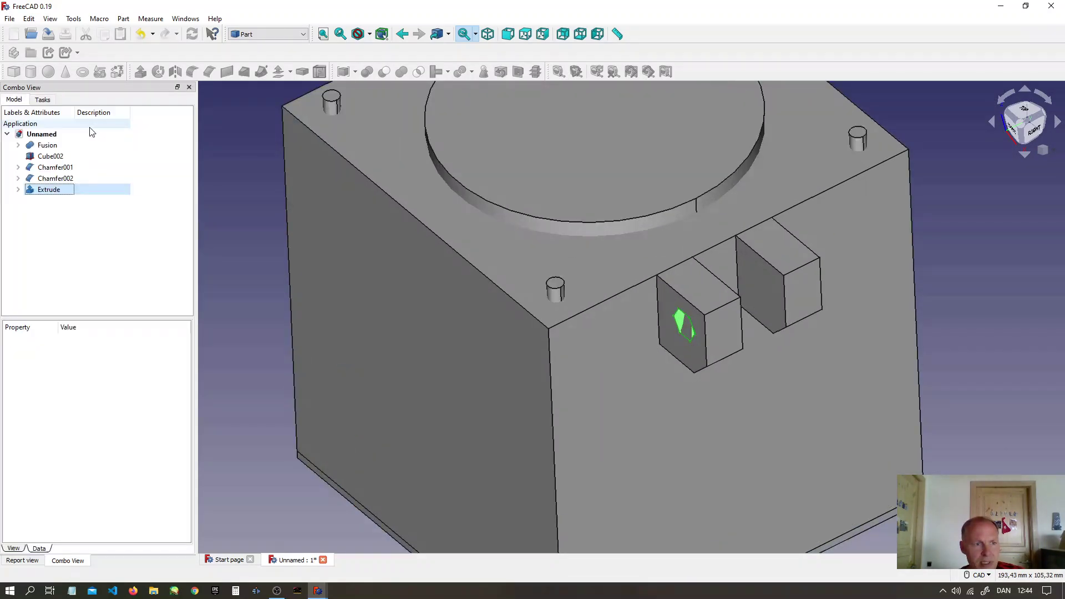
# Step: Cut the extruded hexagon out of the near chamfered block (Chamfer001) to form the nut recess
pyautogui.click(50, 169)
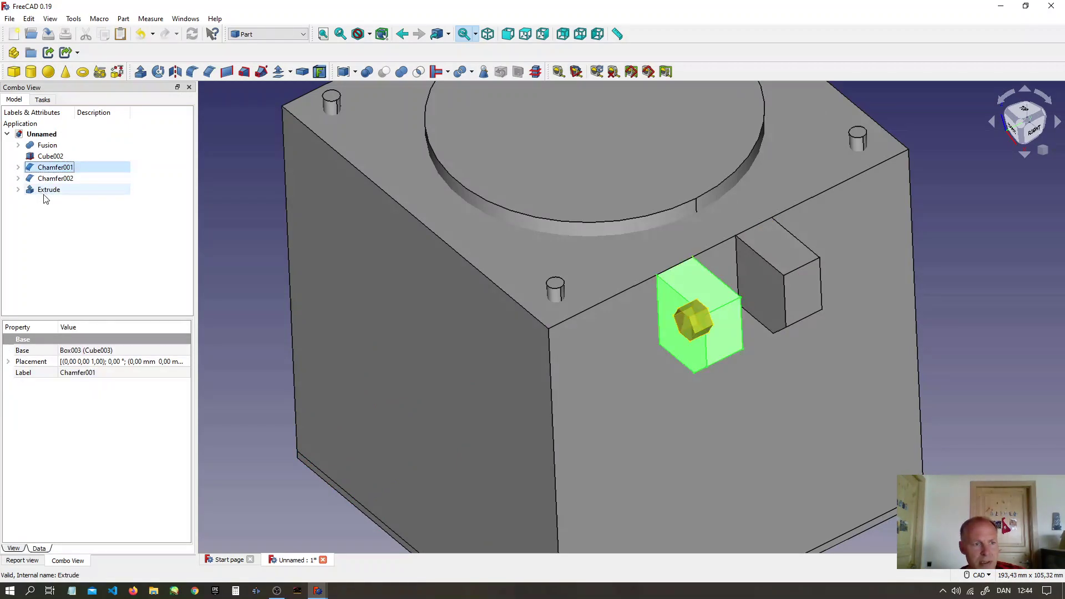
pyautogui.keyDown('ctrl'); pyautogui.click(47, 192); pyautogui.keyUp('ctrl')
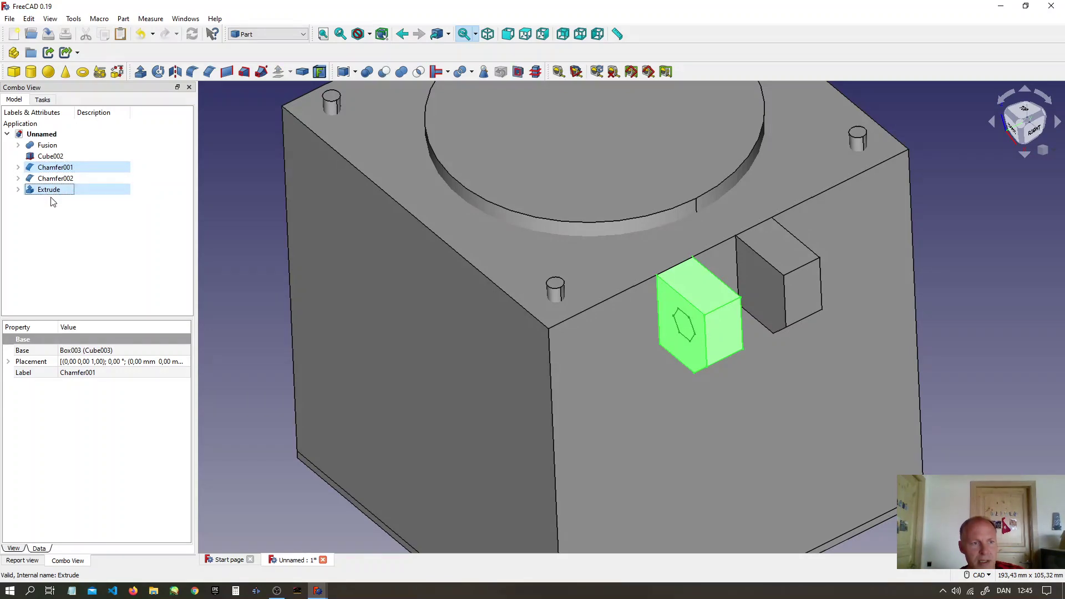
pyautogui.click(385, 74)
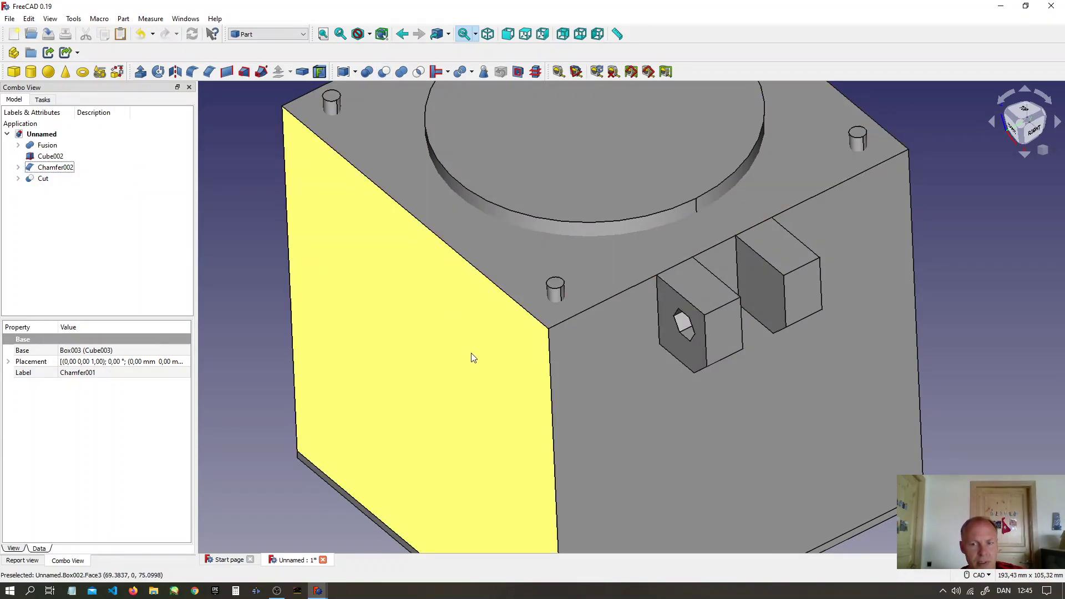
pyautogui.moveTo(475, 353); pyautogui.dragTo(502, 343, button='middle')
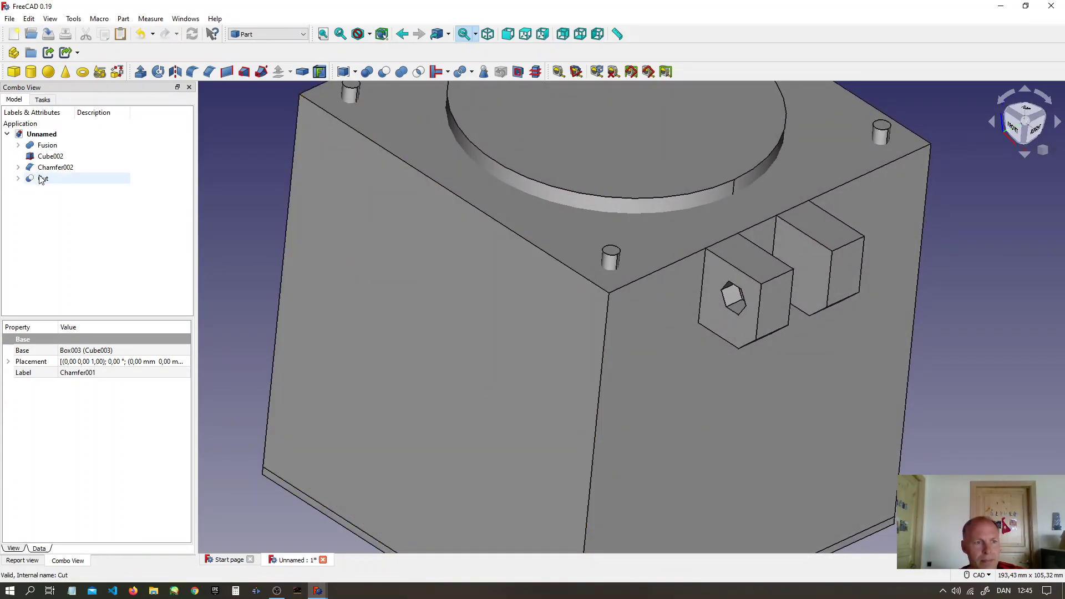
# Step: Create a cylinder primitive and set its height to 30 mm
pyautogui.scroll(-5, 216, 253)
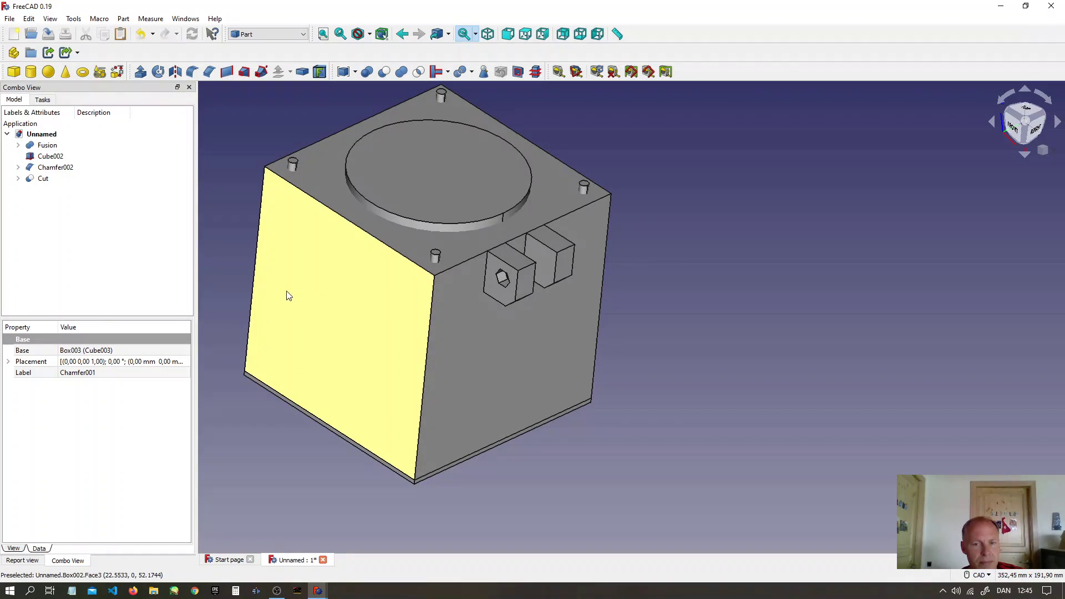
pyautogui.click(31, 71)
pyautogui.click(80, 189)
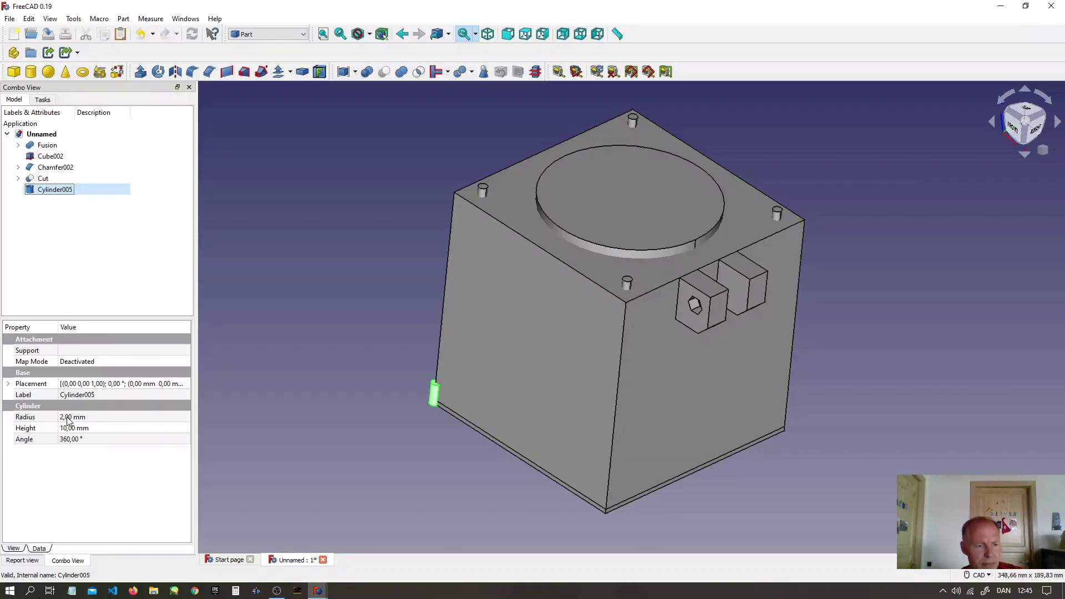
pyautogui.click(67, 428)
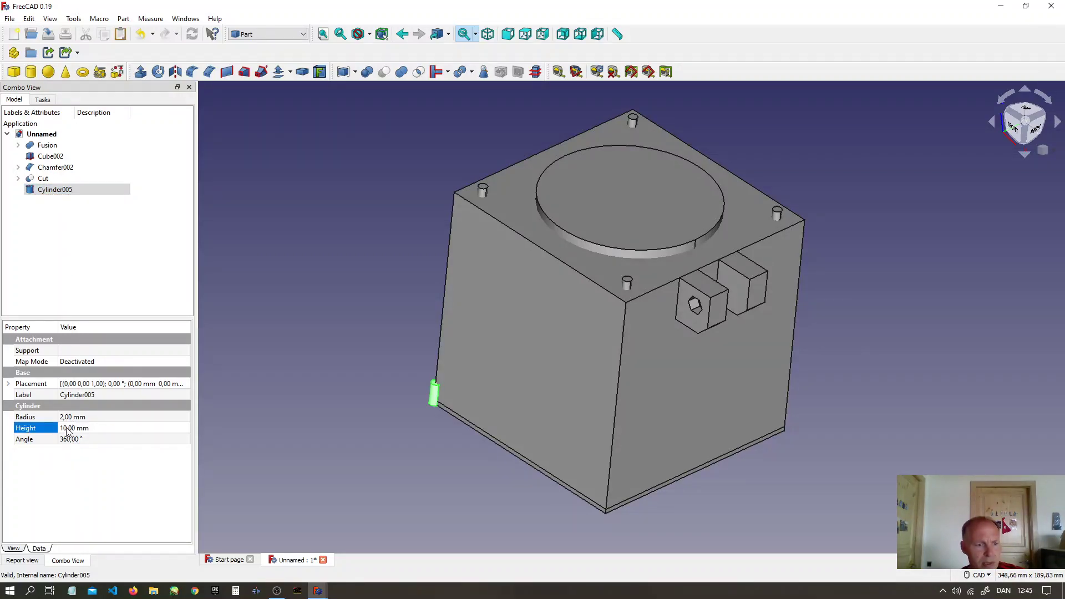
pyautogui.write('30')
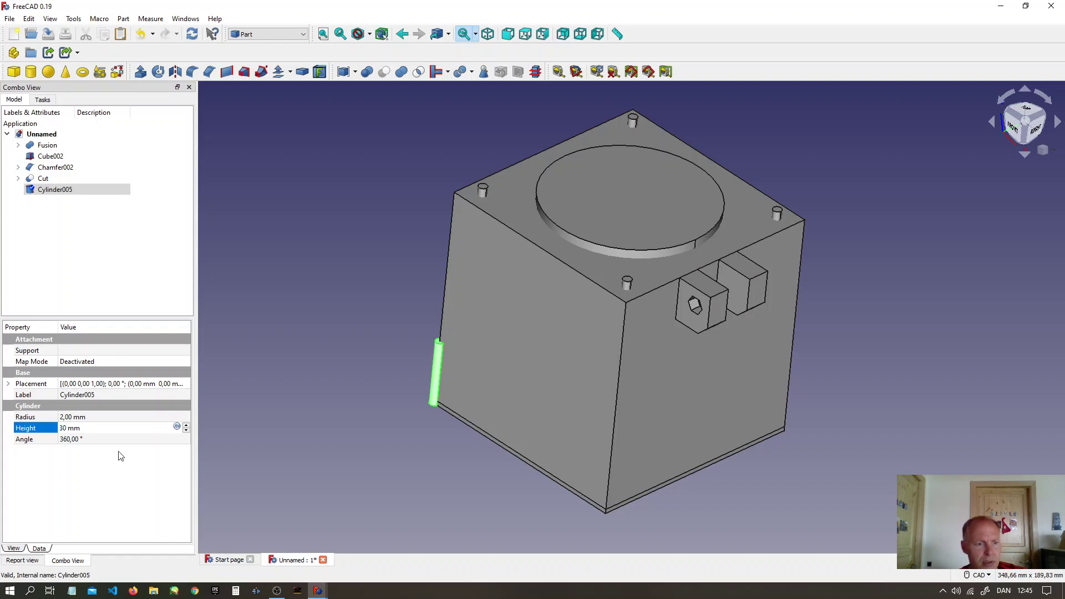
# Step: Transform the cylinder: raise it to the hexagon's height, rotate it -90° about X, and move it 110 mm along X and 30 mm along Y
pyautogui.rightClick(44, 192)
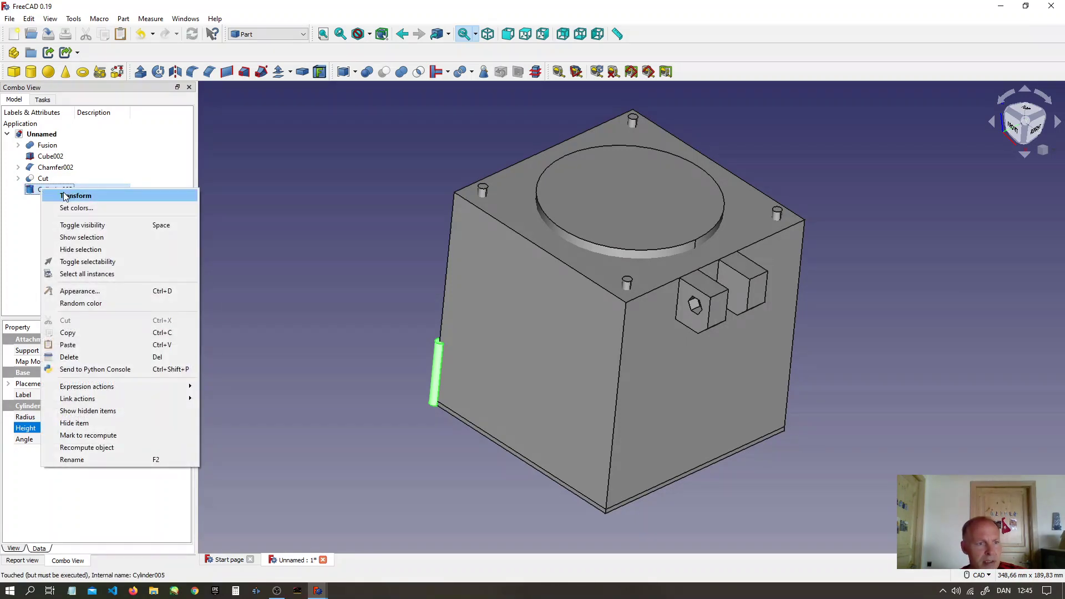
pyautogui.click(78, 200)
pyautogui.moveTo(439, 304); pyautogui.dragTo(531, 331)
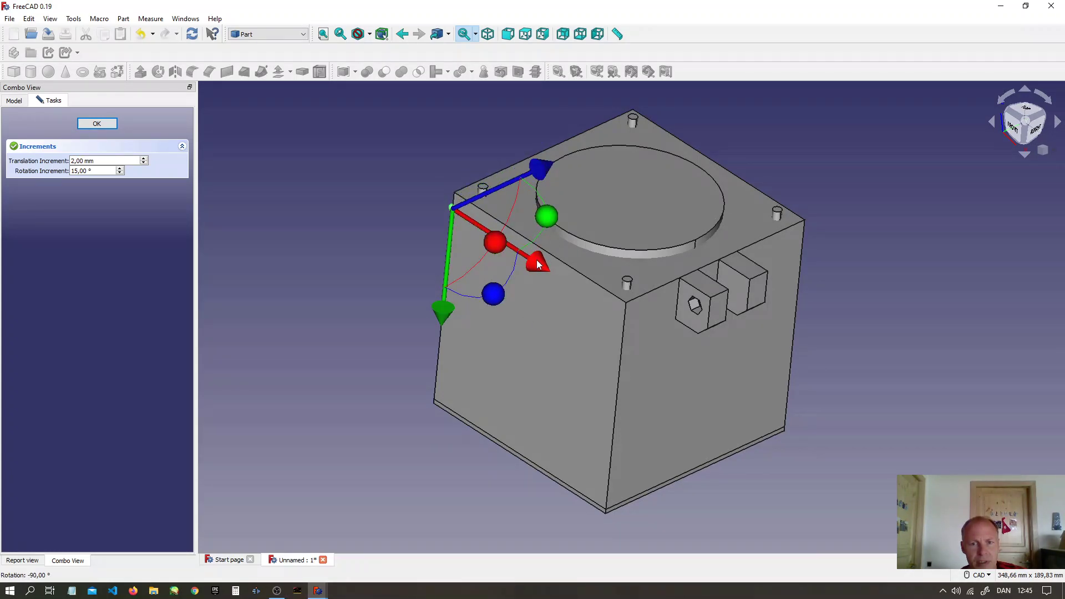
pyautogui.moveTo(537, 264); pyautogui.dragTo(726, 387)
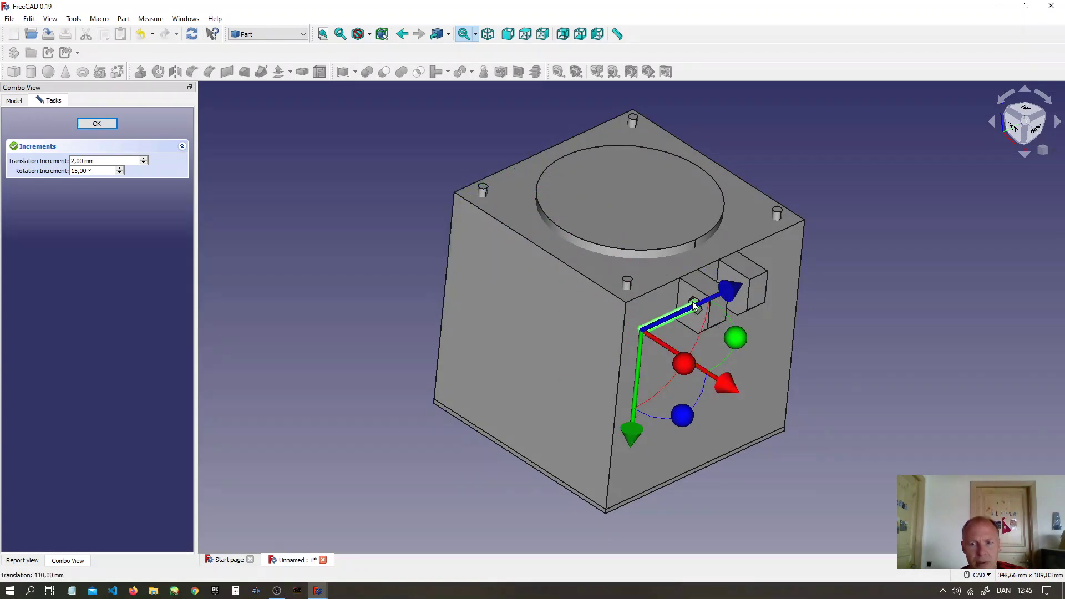
pyautogui.moveTo(736, 294); pyautogui.dragTo(798, 289)
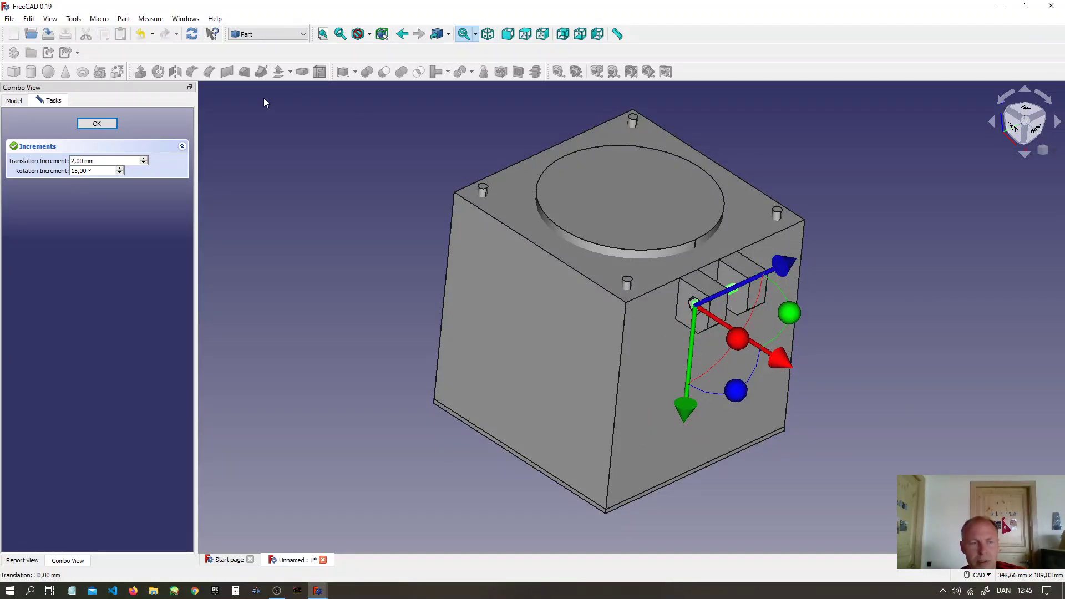
pyautogui.click(98, 123)
# Step: Cut the 30 mm cylinder from the near lug with the hexagonal recess to make a through hole
pyautogui.moveTo(590, 329); pyautogui.dragTo(555, 327, button='middle')
pyautogui.click(30, 180)
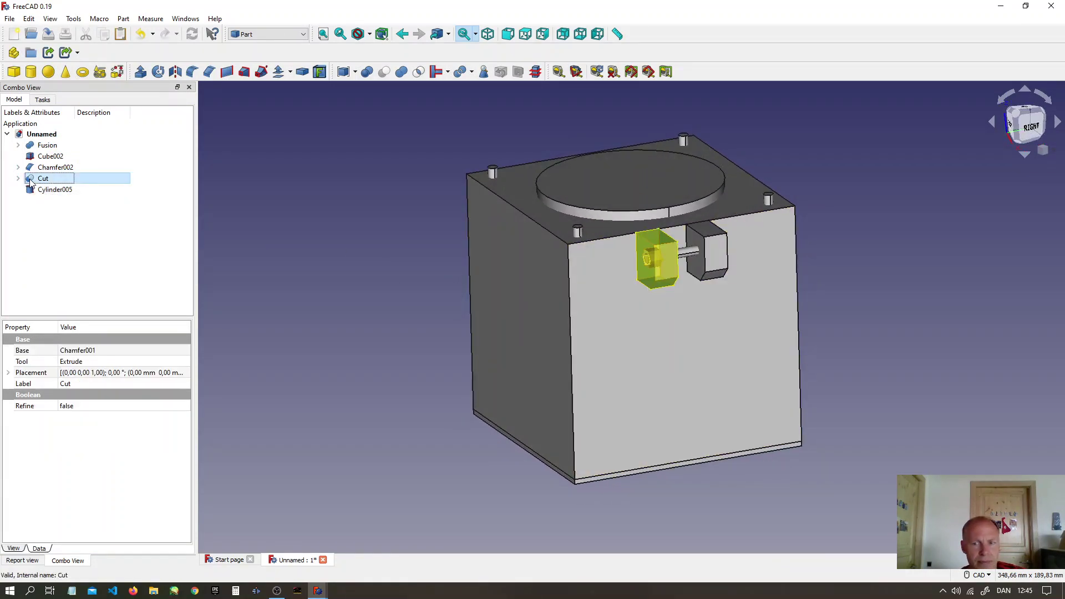
pyautogui.keyDown('ctrl'); pyautogui.click(49, 189); pyautogui.keyUp('ctrl')
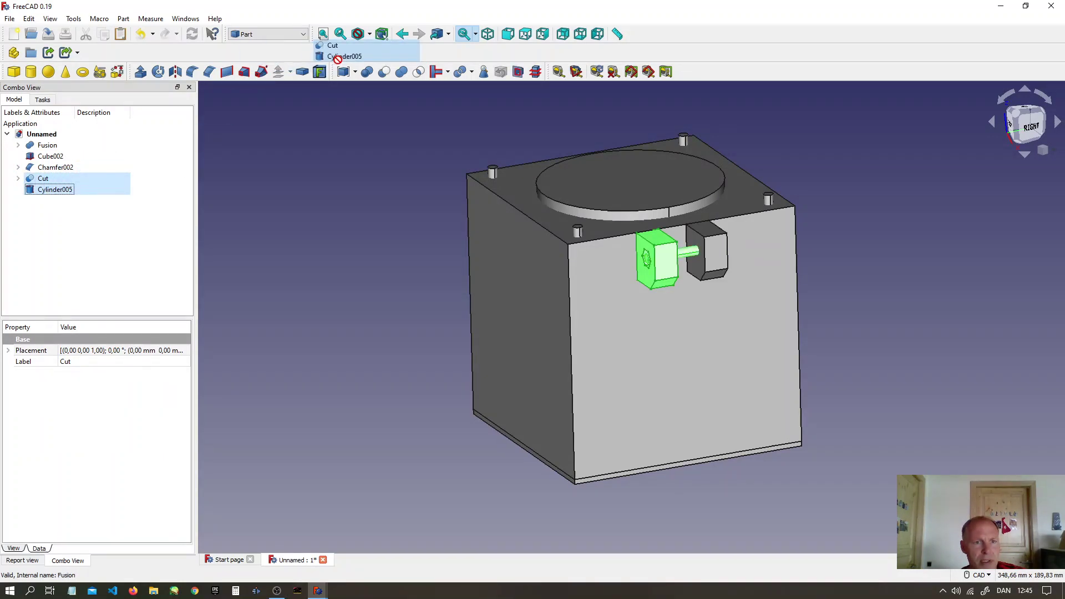
pyautogui.click(384, 72)
pyautogui.moveTo(331, 229); pyautogui.dragTo(201, 188, button='middle')
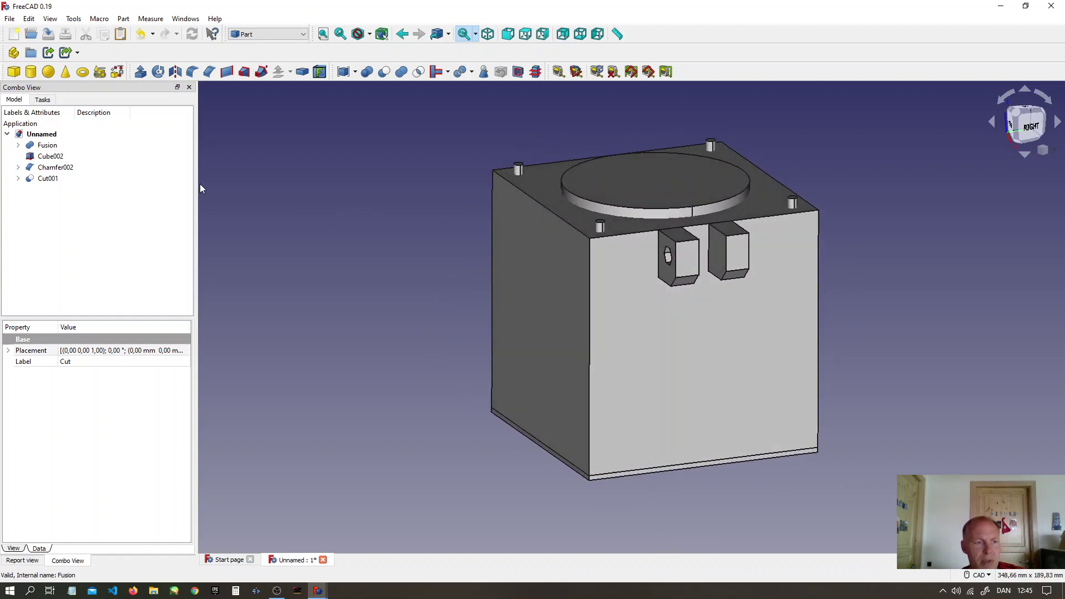
# Step: Cut the second chamfered block (Chamfer002) with the same cylinder nested under the first lug's cut
pyautogui.click(55, 168)
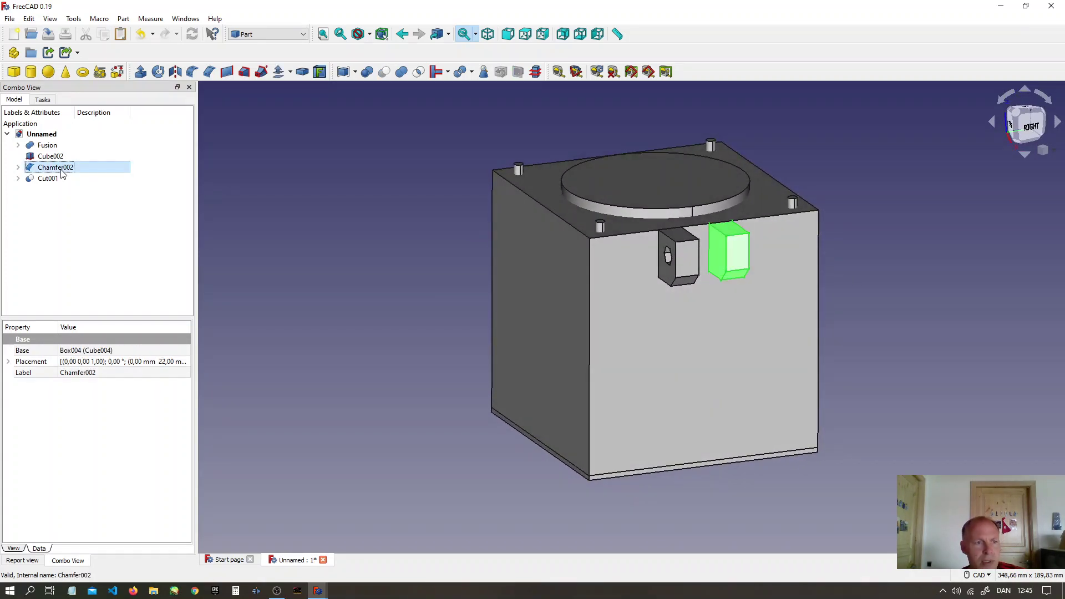
pyautogui.click(17, 178)
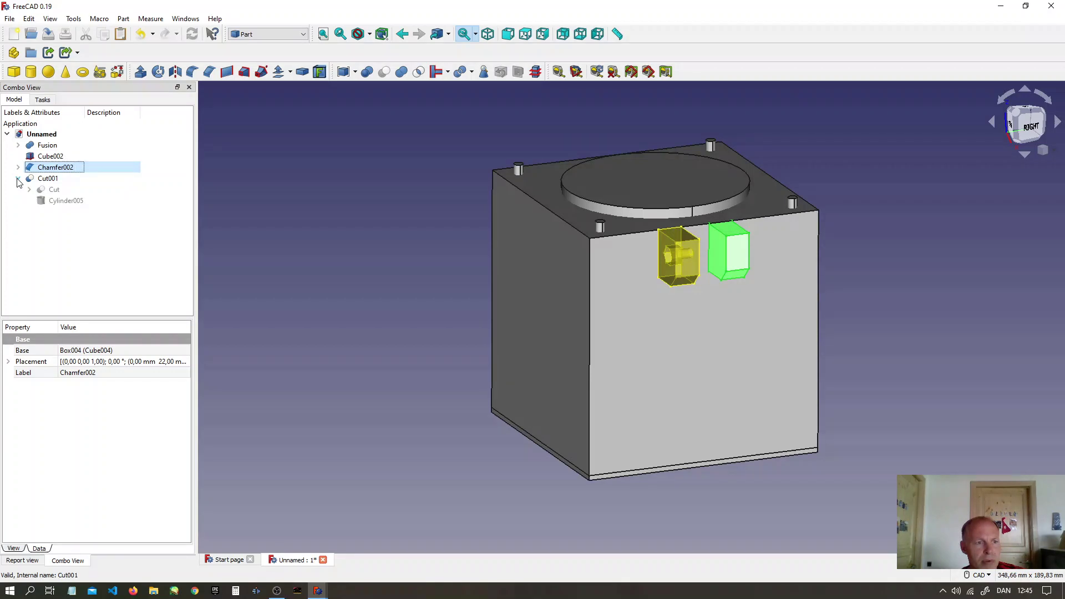
pyautogui.click(58, 201)
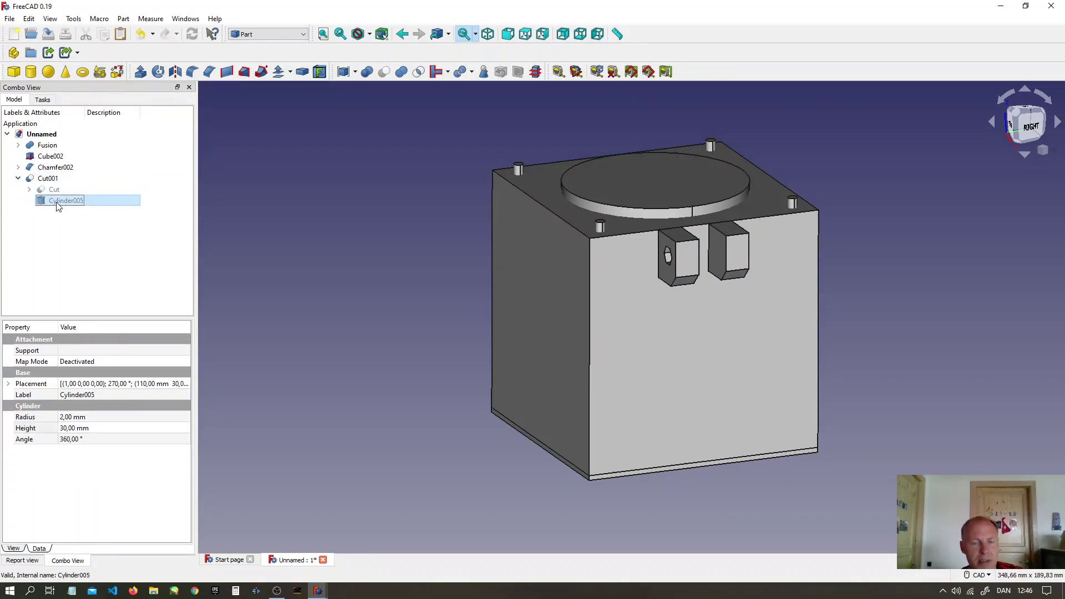
pyautogui.press('Up')
pyautogui.press('Up')
pyautogui.press('Up')
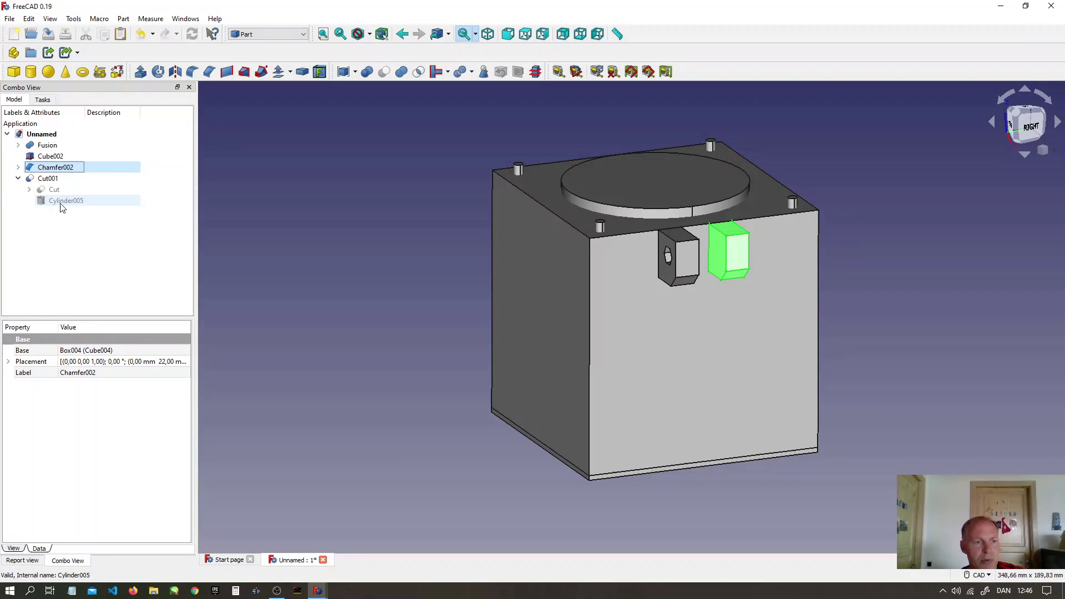
pyautogui.keyDown('ctrl'); pyautogui.click(62, 205); pyautogui.keyUp('ctrl')
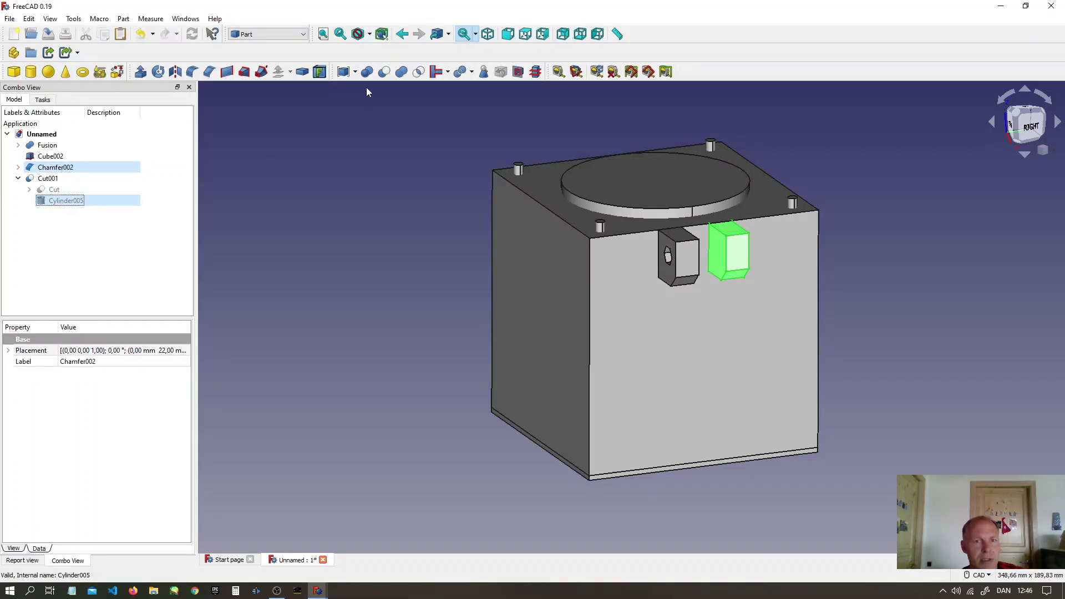
pyautogui.click(384, 72)
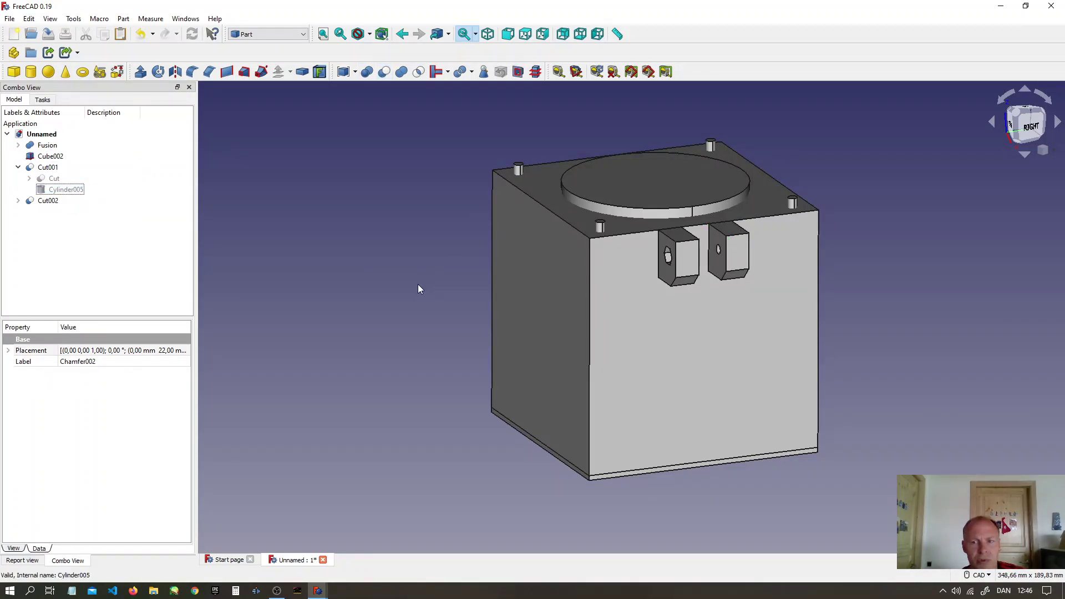
pyautogui.moveTo(419, 289); pyautogui.dragTo(466, 288, button='middle')
# Step: Fuse the two drilled lugs (Cut001 and Cut002) with the outer box Cube002 into one body
pyautogui.doubleClick(32, 168)
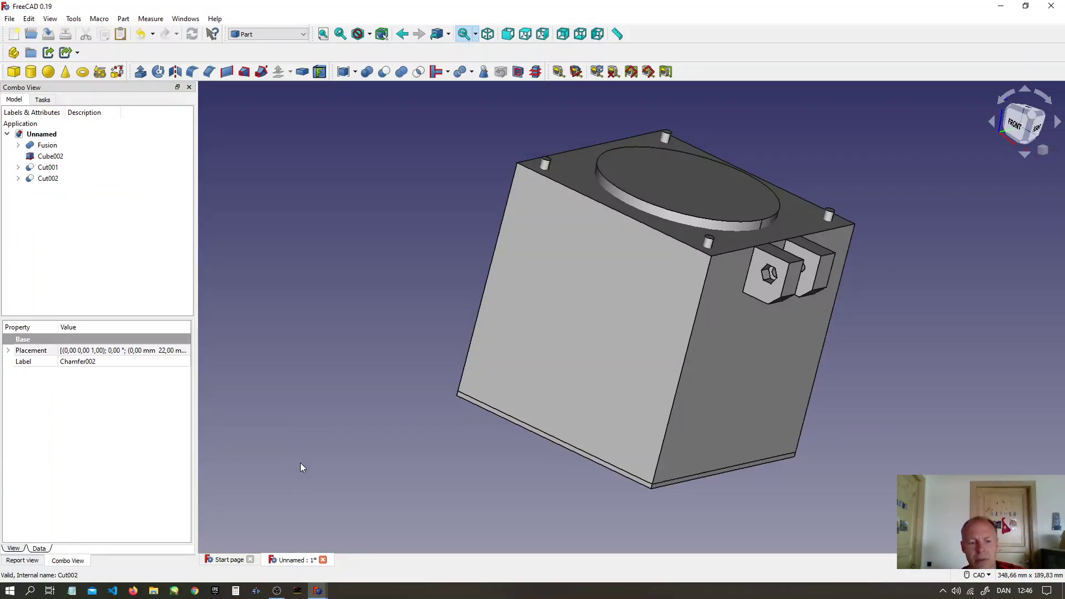
pyautogui.click(44, 168)
pyautogui.keyDown('ctrl'); pyautogui.click(44, 178); pyautogui.keyUp('ctrl')
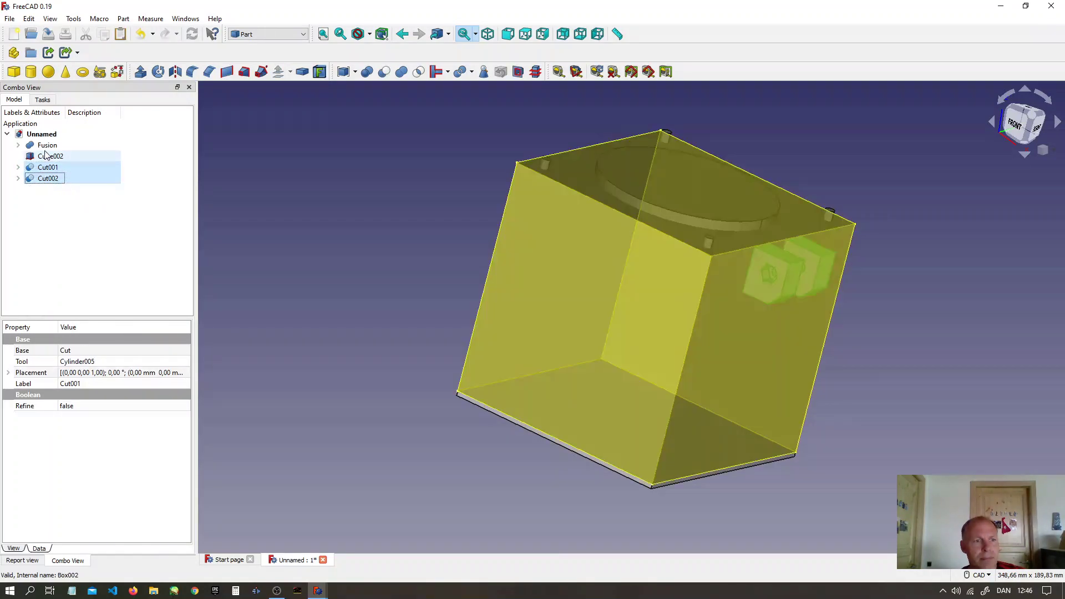
pyautogui.keyDown('ctrl'); pyautogui.click(43, 158); pyautogui.keyUp('ctrl')
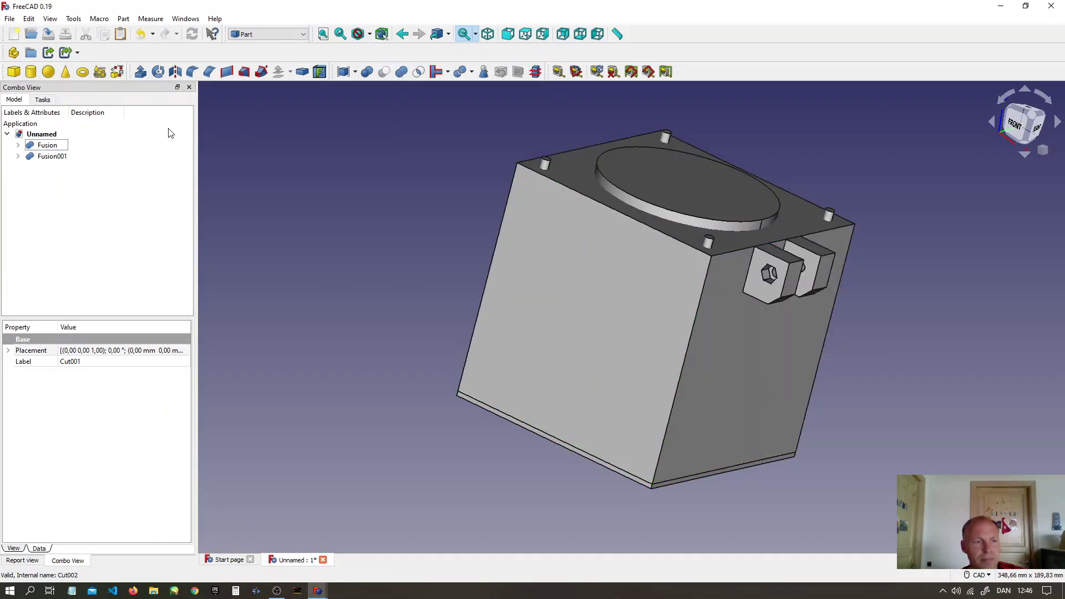
# Step: Try cutting Fusion from the outer body Fusion001, and undo that cut
pyautogui.click(37, 158)
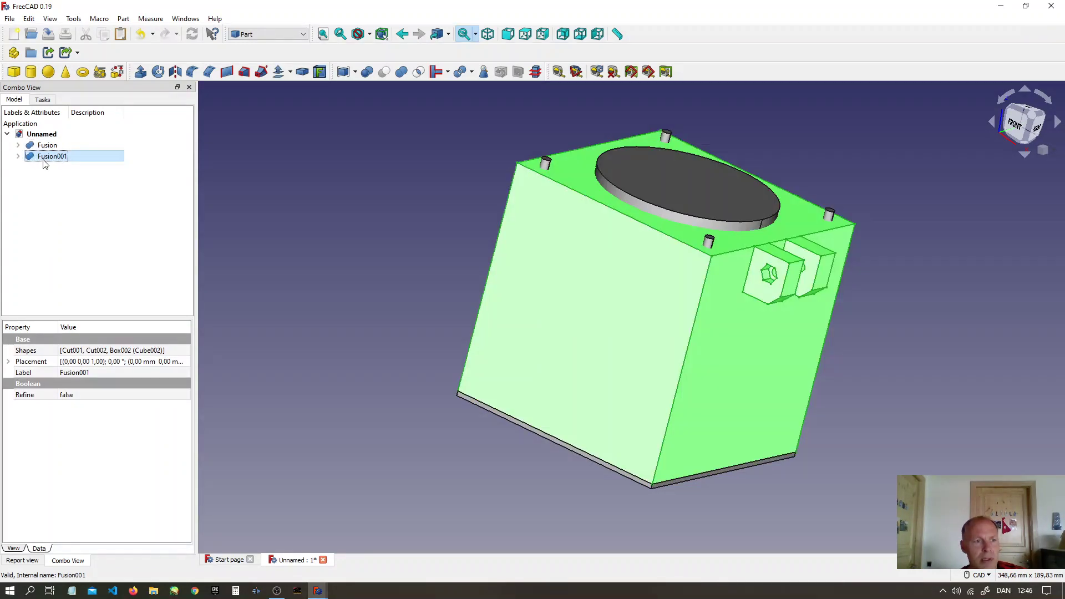
pyautogui.keyDown('ctrl'); pyautogui.click(47, 146); pyautogui.keyUp('ctrl')
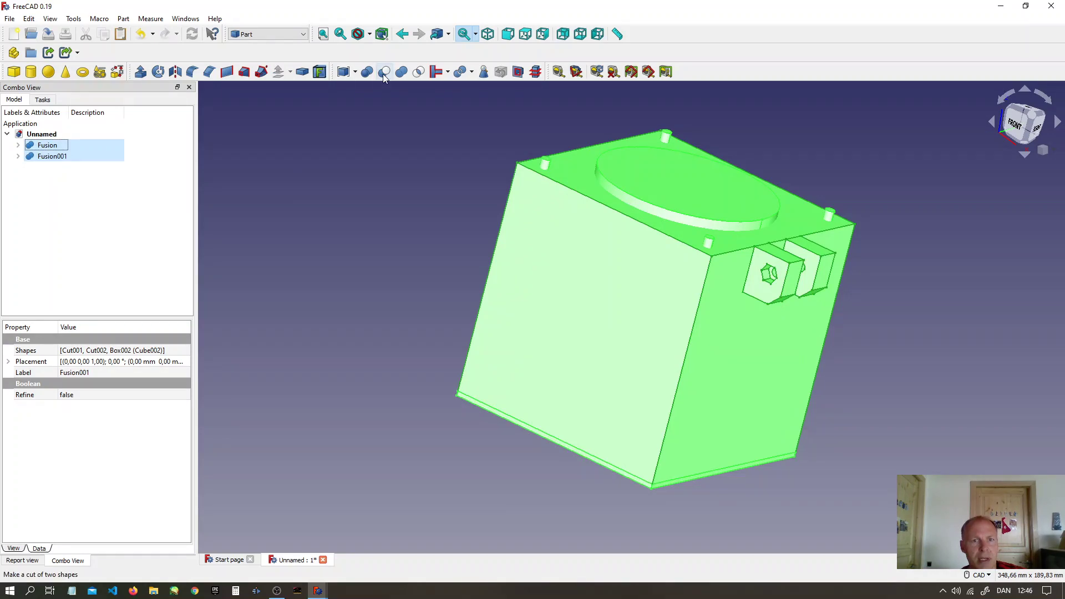
pyautogui.click(384, 73)
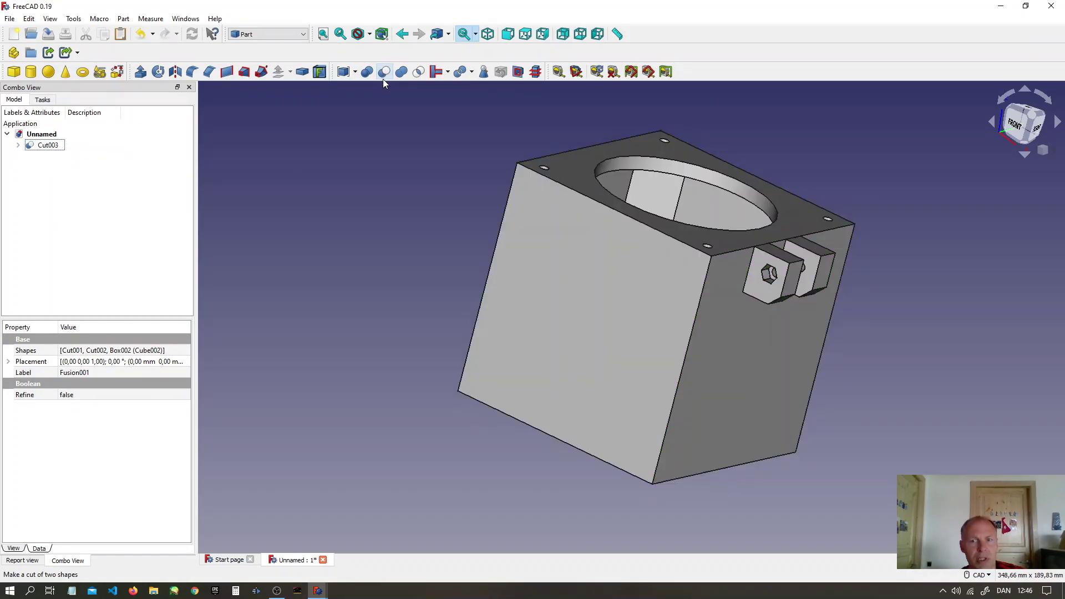
pyautogui.moveTo(357, 283); pyautogui.dragTo(482, 218, button='middle')
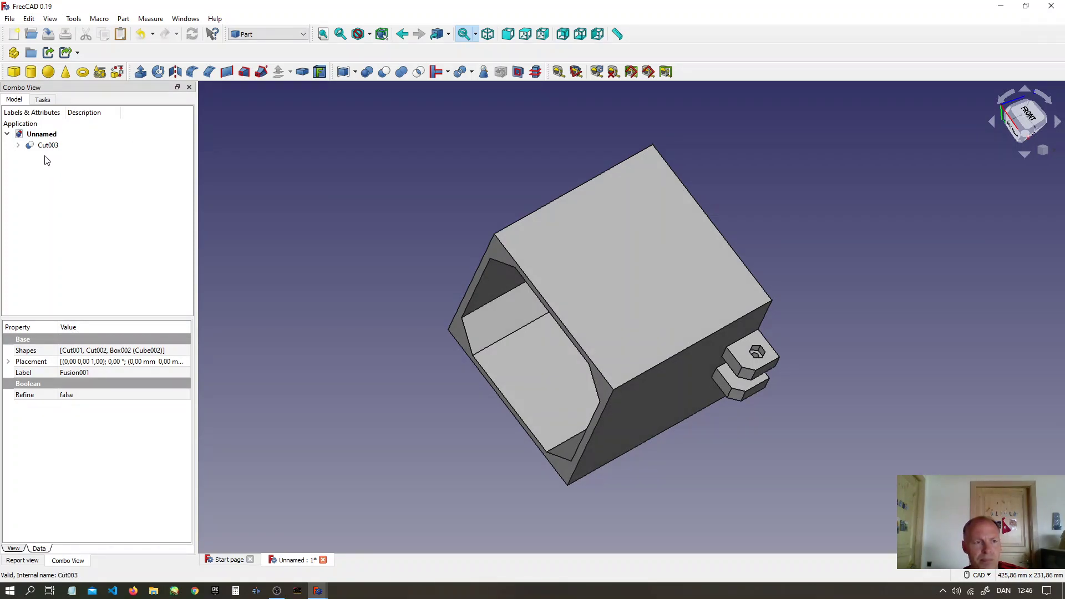
pyautogui.click(28, 18)
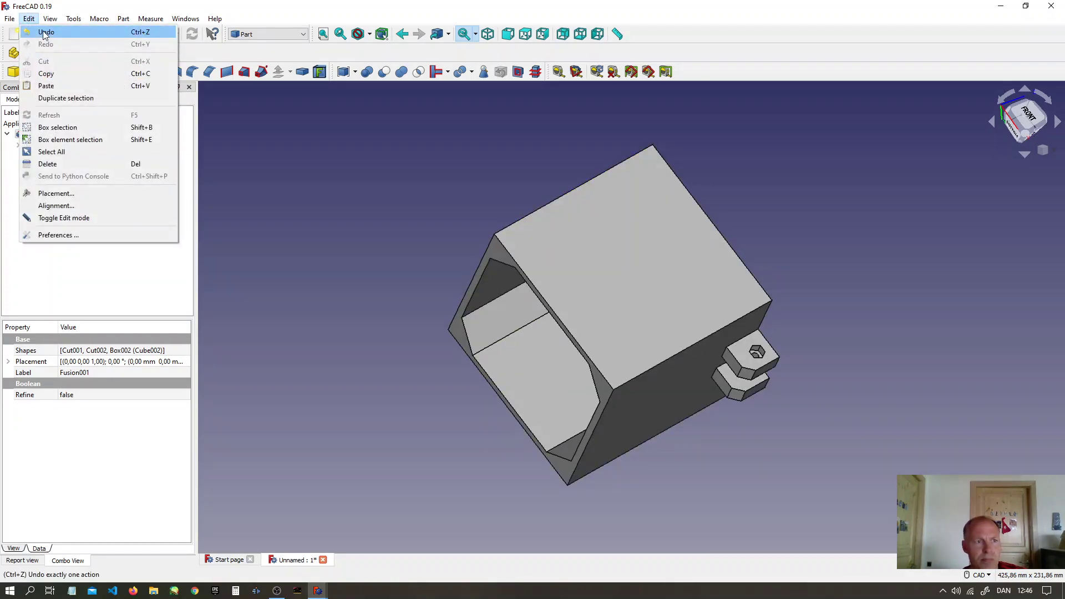
pyautogui.click(46, 33)
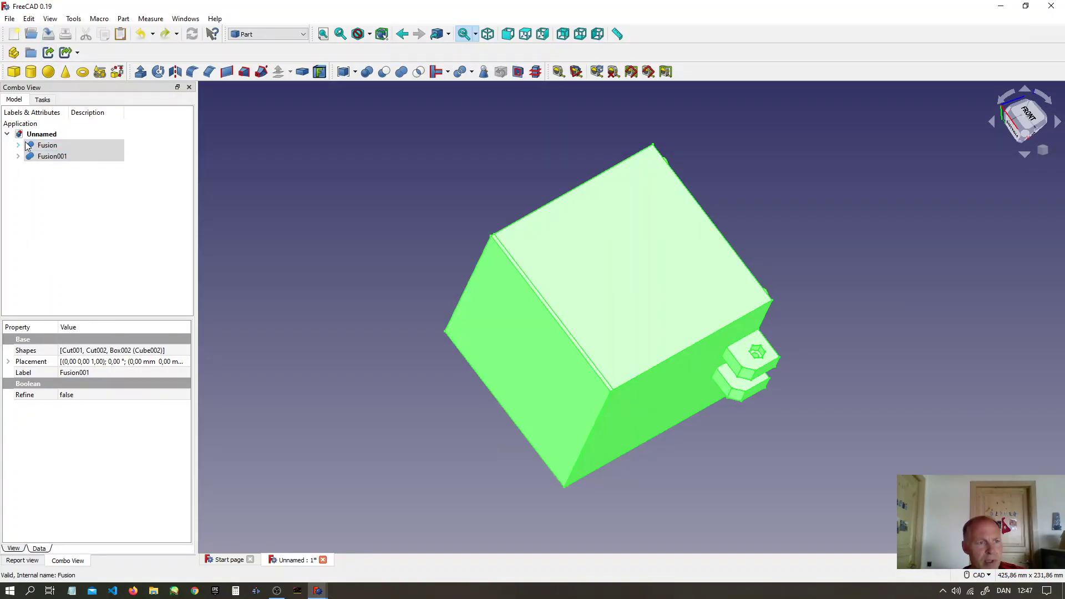
# Step: Transform Fusion by moving it 2 mm down along Z so it extends further below the box
pyautogui.click(29, 146)
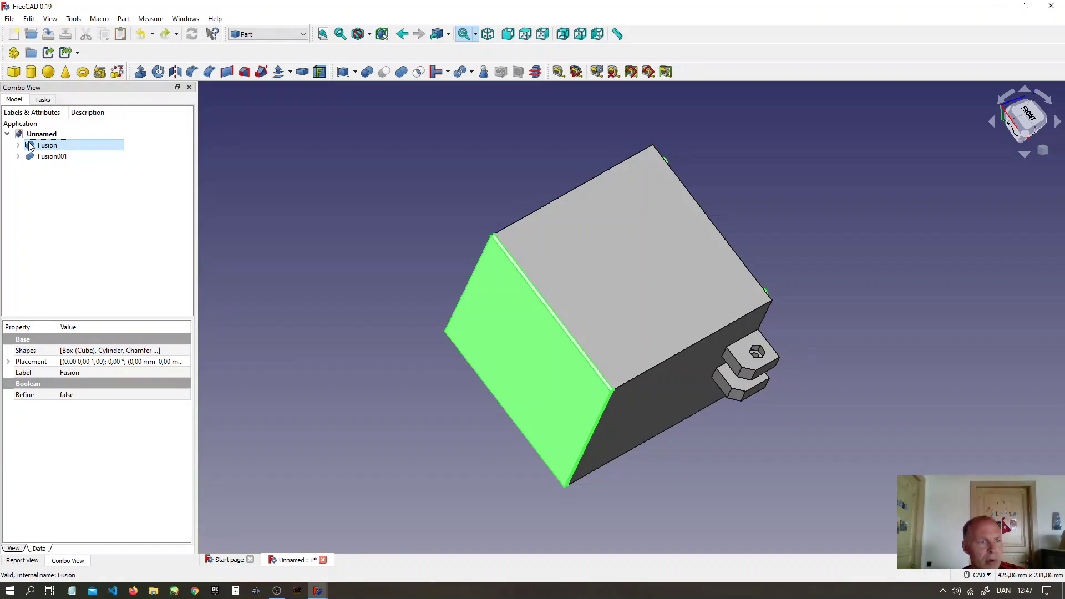
pyautogui.rightClick(31, 148)
pyautogui.click(63, 152)
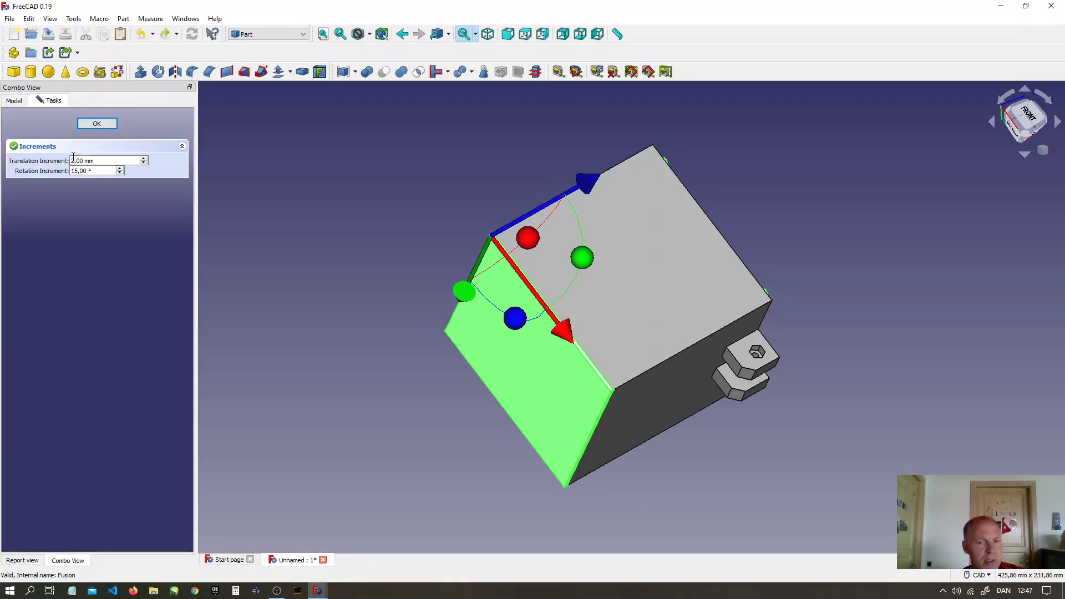
pyautogui.moveTo(591, 186); pyautogui.dragTo(590, 192)
pyautogui.click(90, 122)
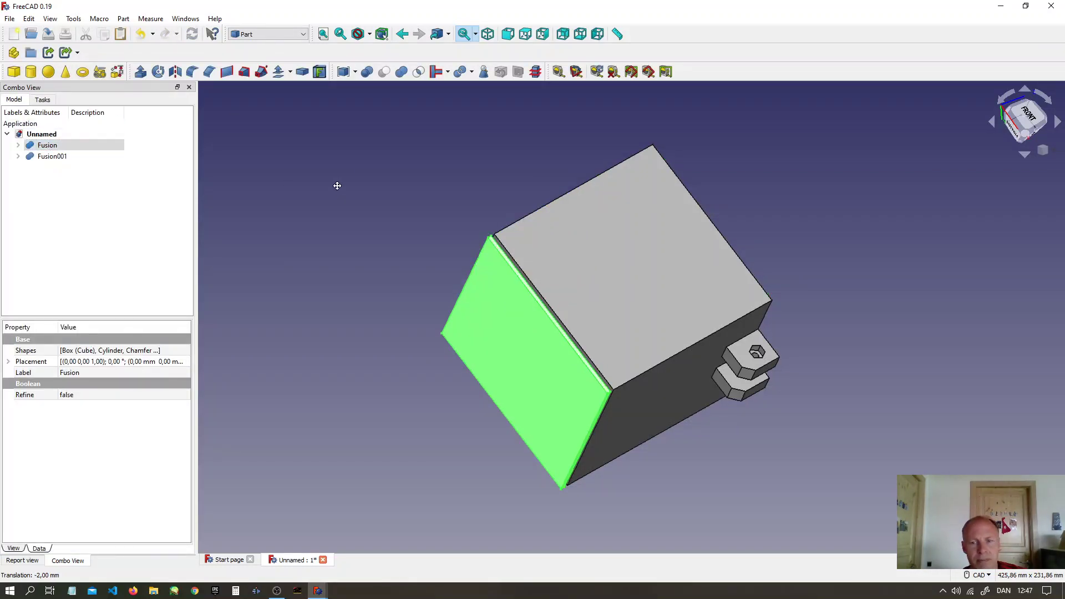
pyautogui.moveTo(335, 183); pyautogui.dragTo(333, 321, button='middle')
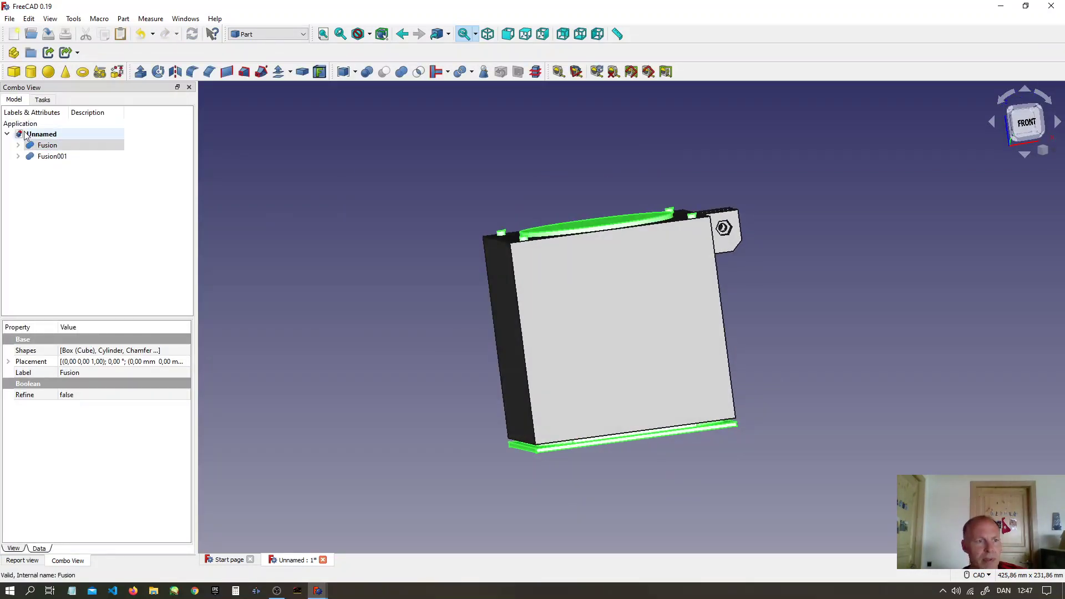
# Step: Cut the lowered Fusion from Fusion001 to hollow the box and open its round opening and corner holes
pyautogui.click(37, 157)
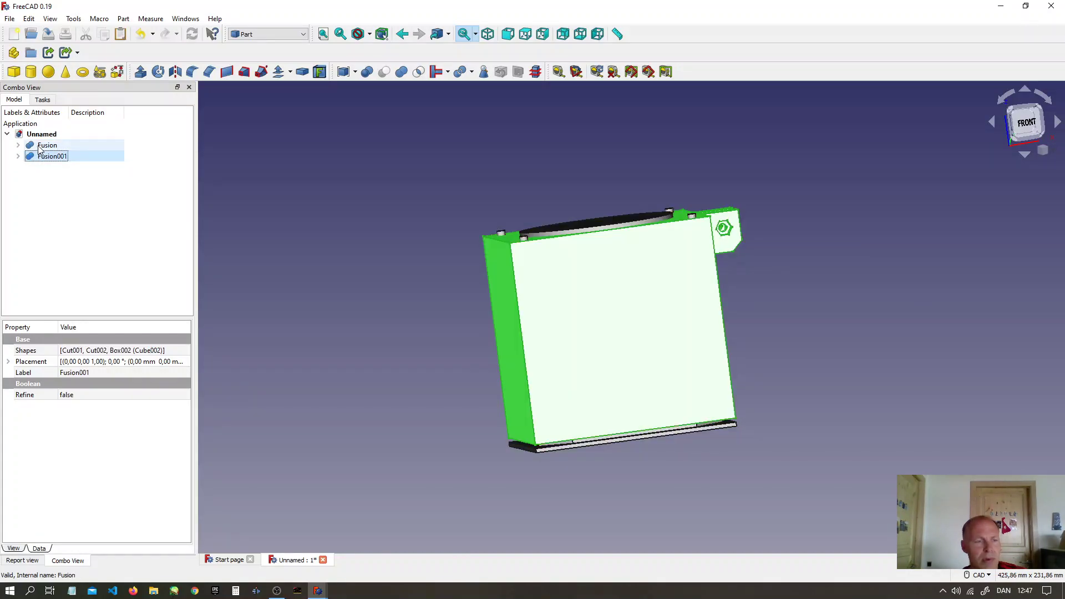
pyautogui.keyDown('ctrl'); pyautogui.click(39, 147); pyautogui.keyUp('ctrl')
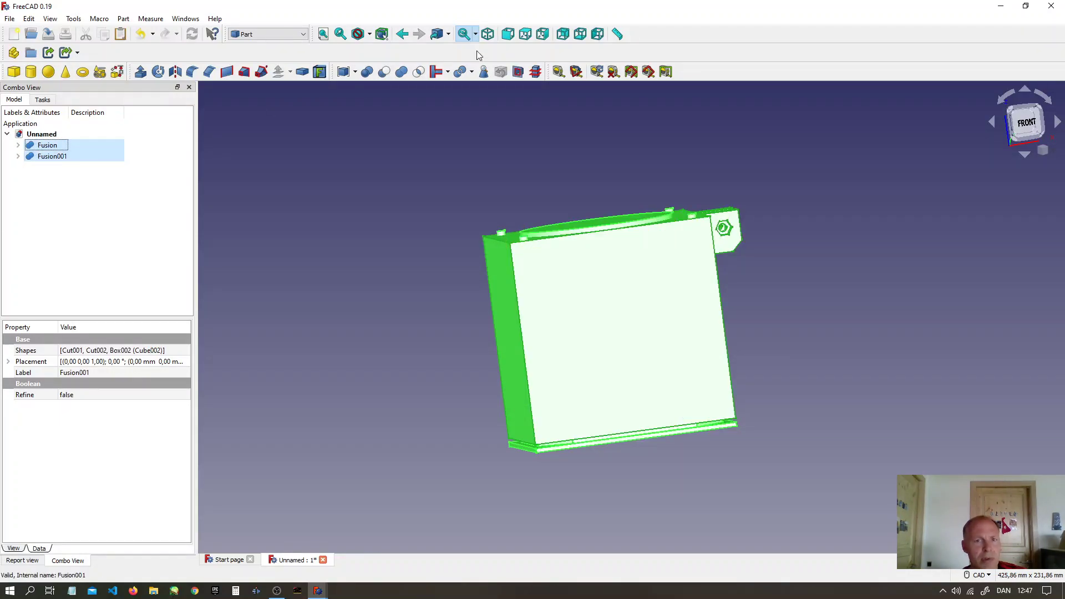
pyautogui.click(384, 73)
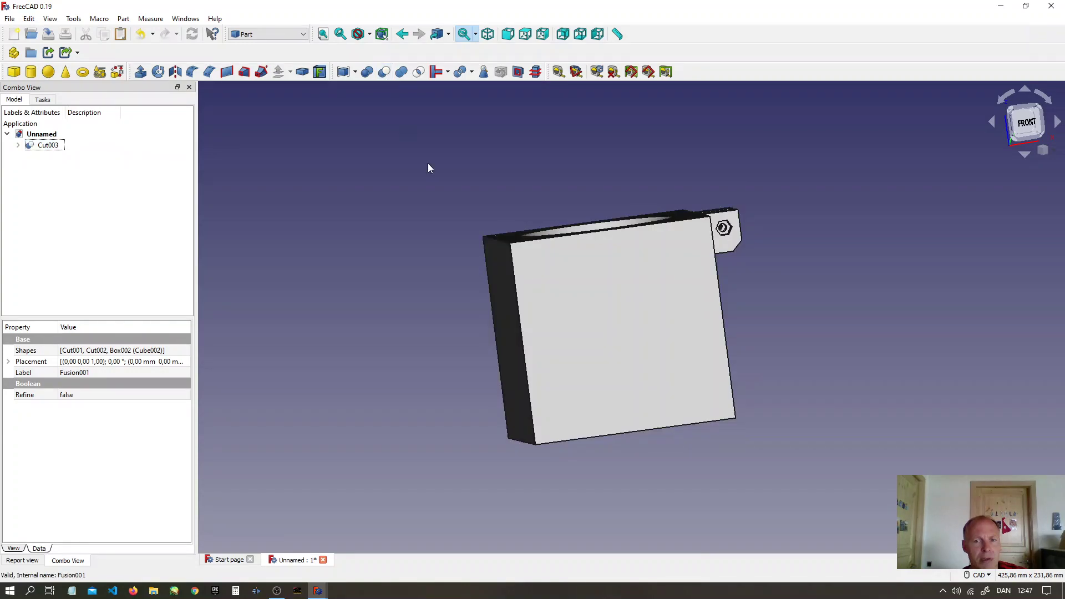
pyautogui.moveTo(428, 163); pyautogui.dragTo(561, 168, button='middle')
pyautogui.moveTo(465, 184); pyautogui.dragTo(559, 361, button='middle')
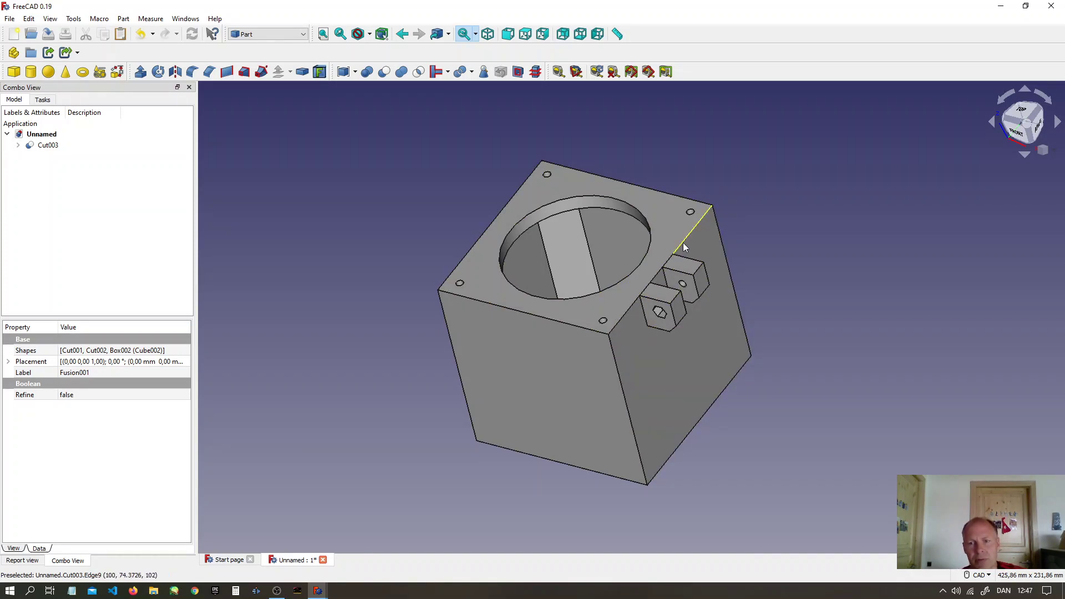
# Step: Fillet the two upper box edges on either side of the lugs with a 3 mm radius
pyautogui.click(629, 310)
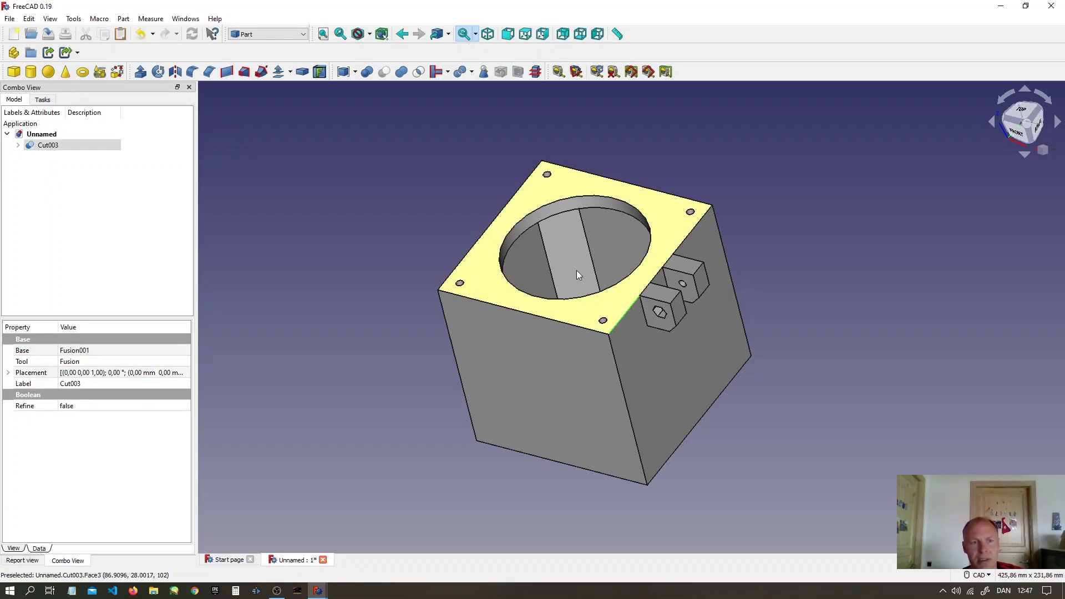
pyautogui.click(35, 147)
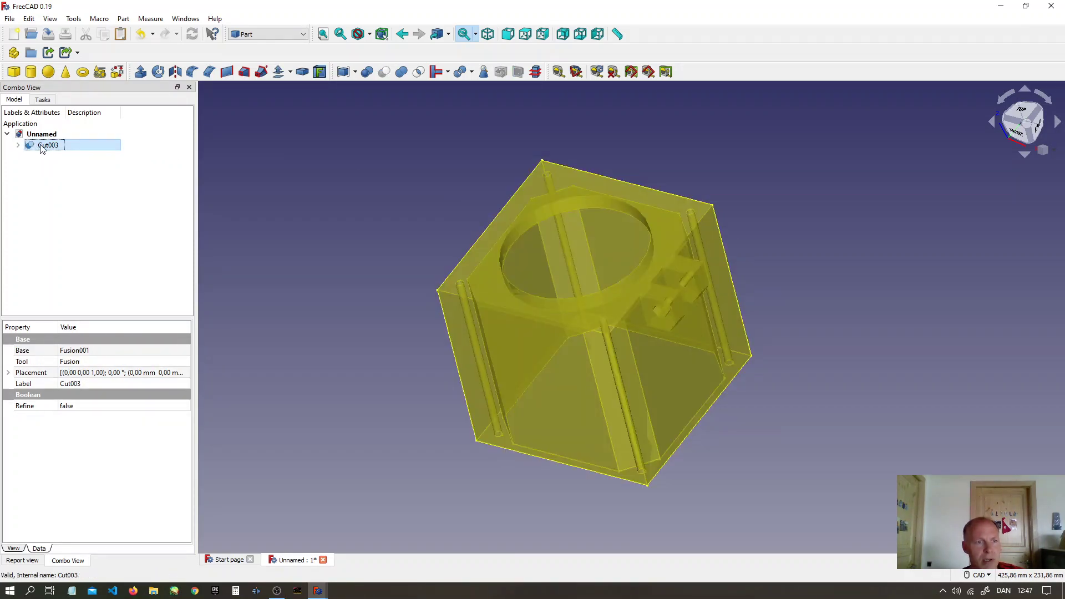
pyautogui.click(192, 72)
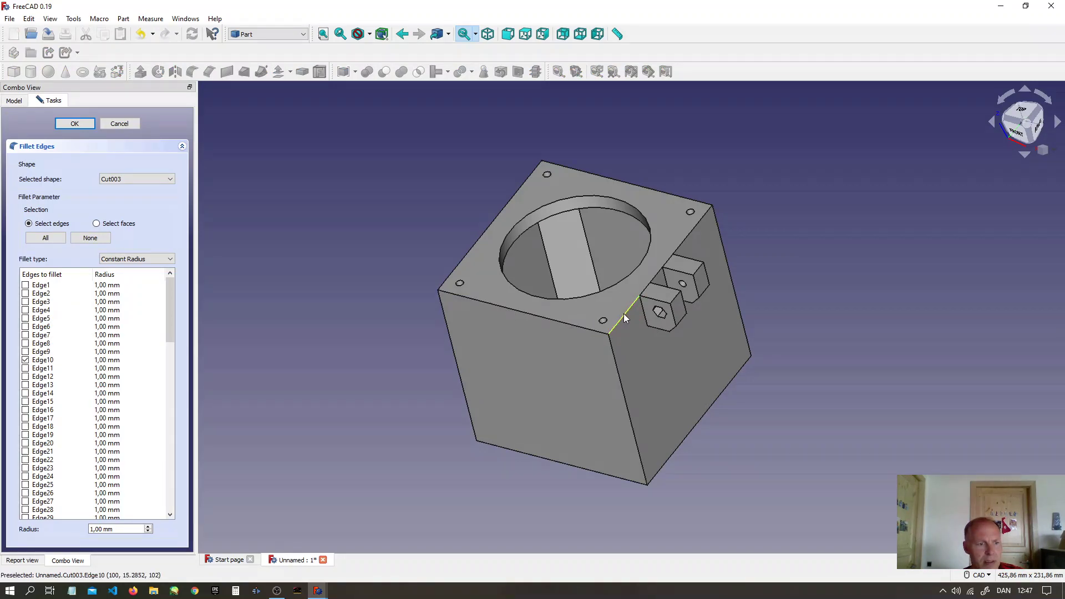
pyautogui.click(687, 238)
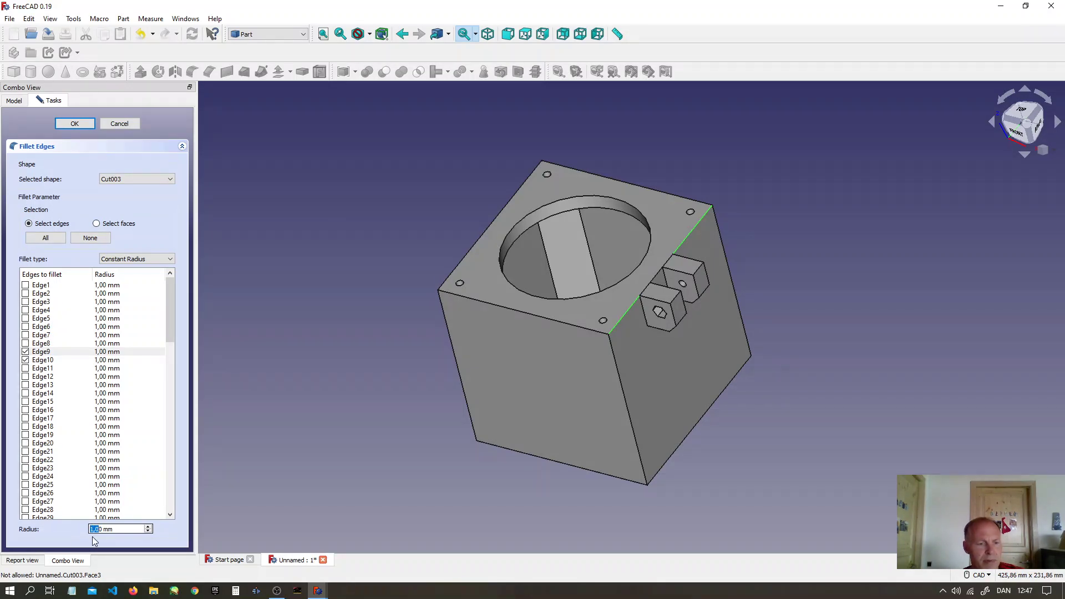
pyautogui.write('3')
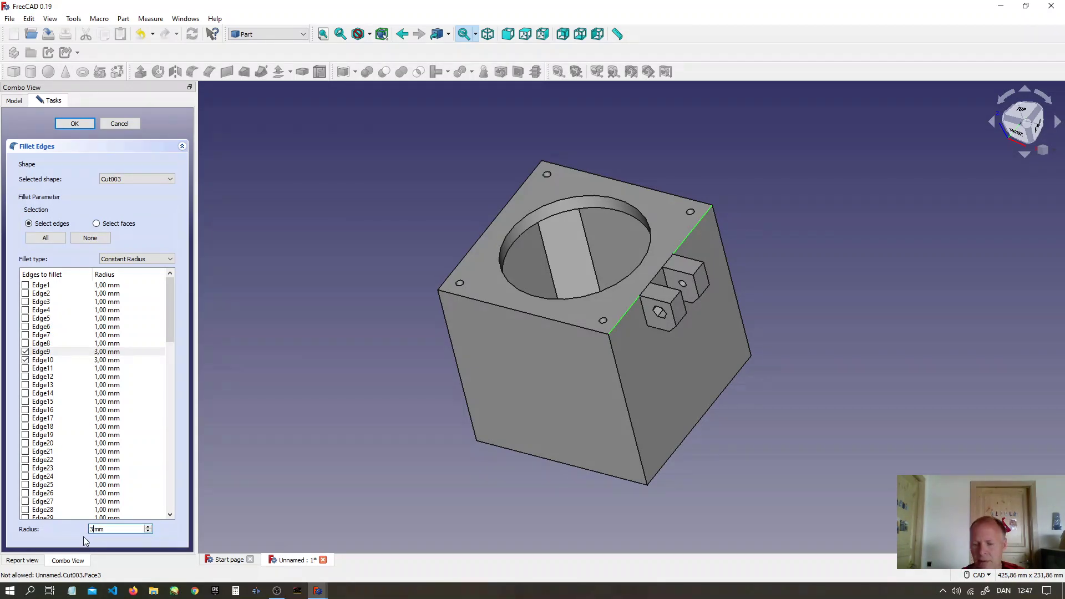
pyautogui.click(74, 123)
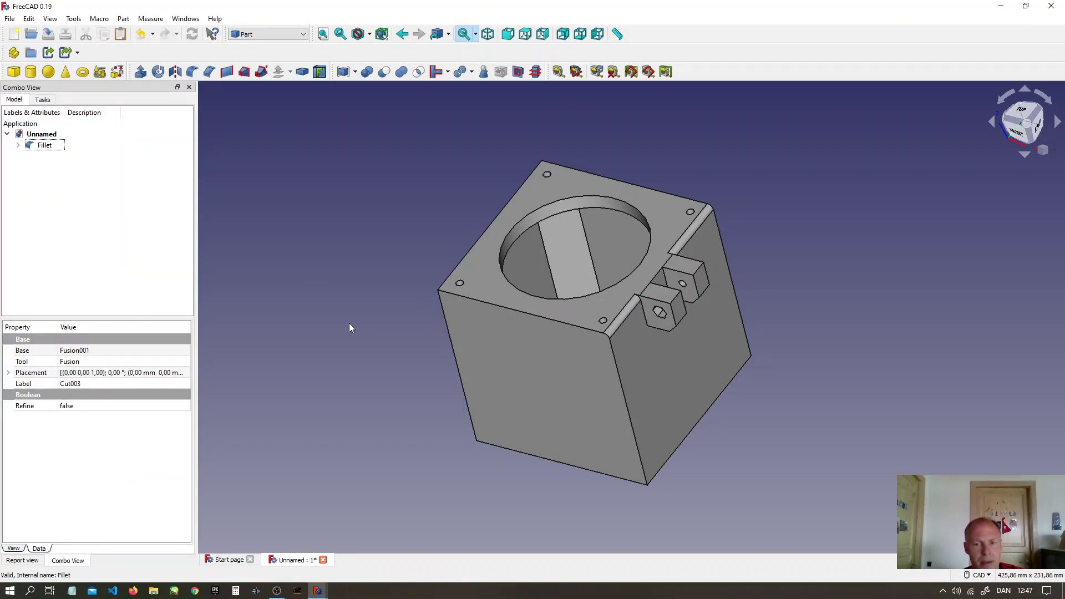
# Step: Fillet the four vertical corner edges of the box with a constant 6 mm radius
pyautogui.moveTo(326, 394); pyautogui.dragTo(370, 366, button='middle')
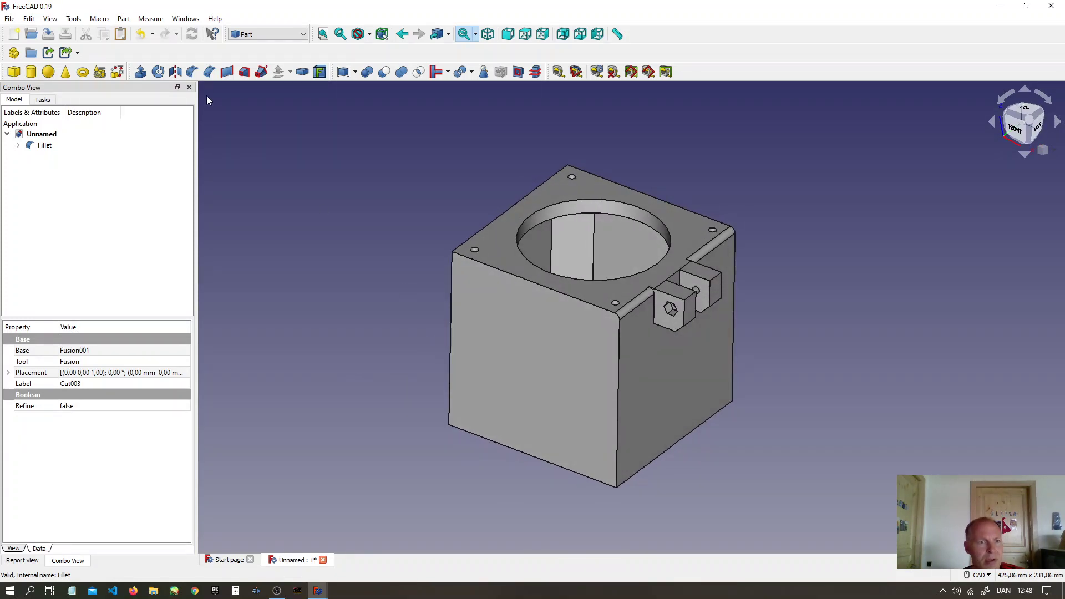
pyautogui.click(619, 387)
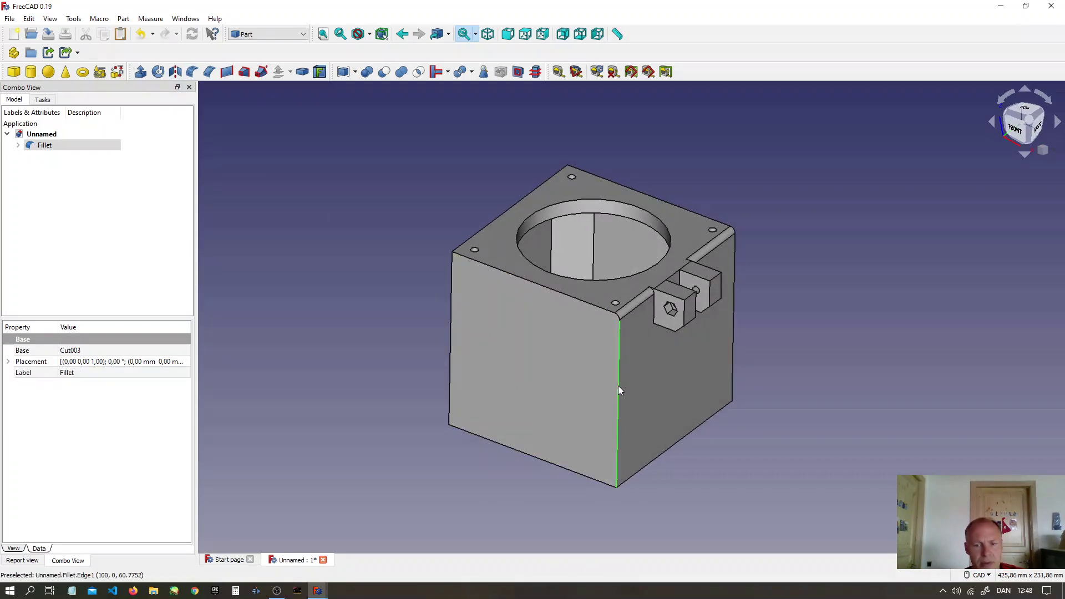
pyautogui.click(192, 73)
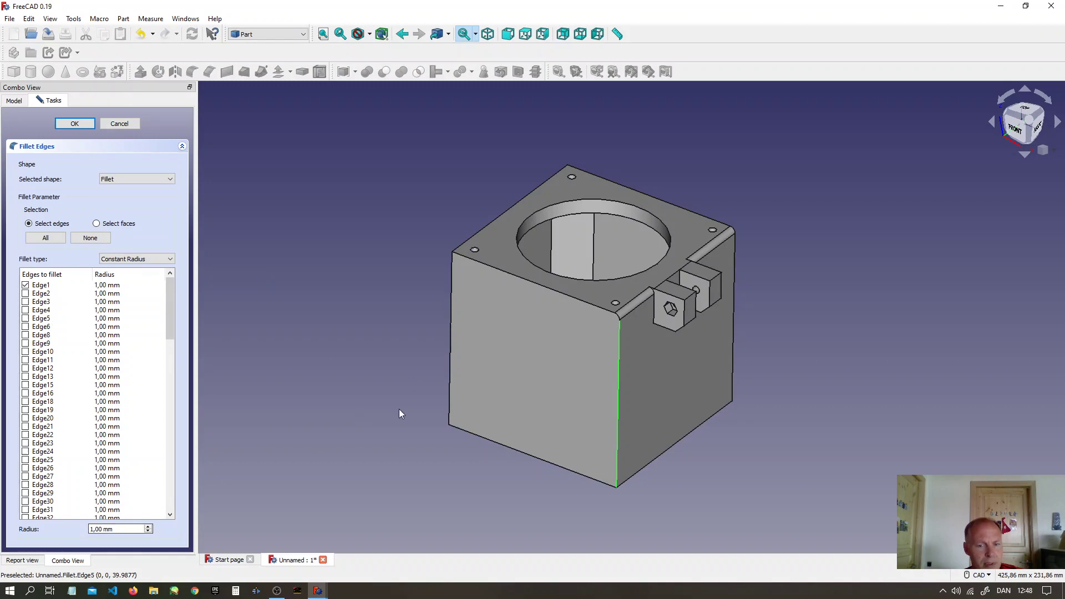
pyautogui.click(451, 369)
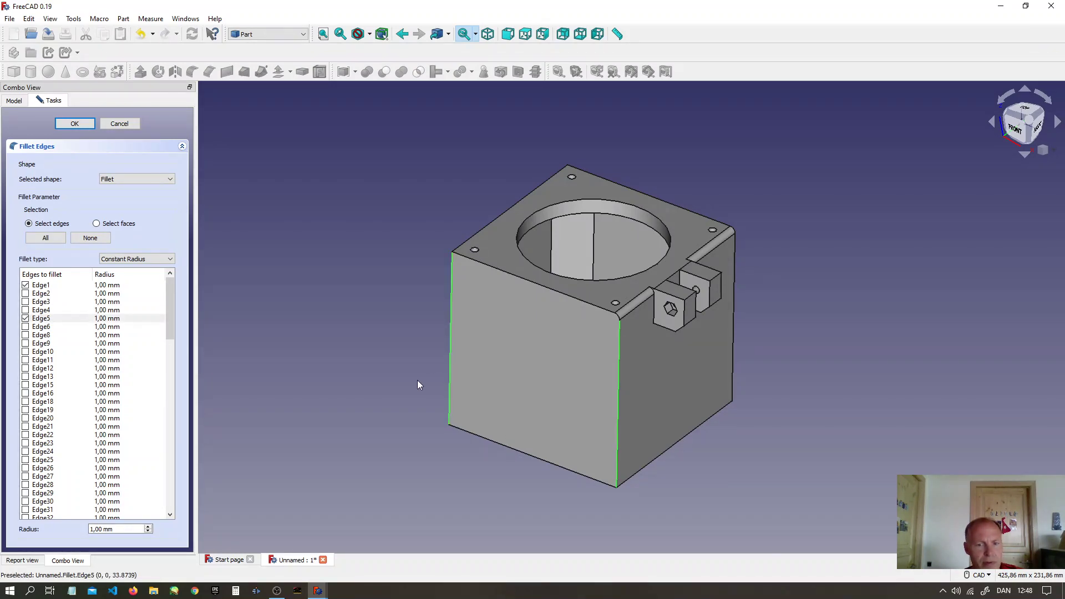
pyautogui.moveTo(379, 389); pyautogui.dragTo(799, 442, button='middle')
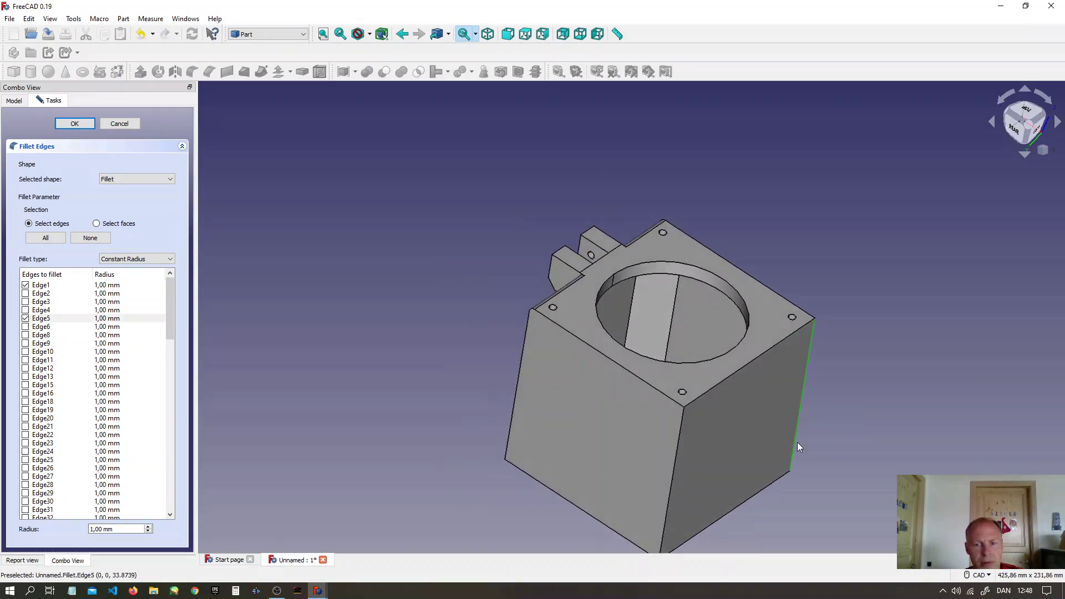
pyautogui.click(673, 469)
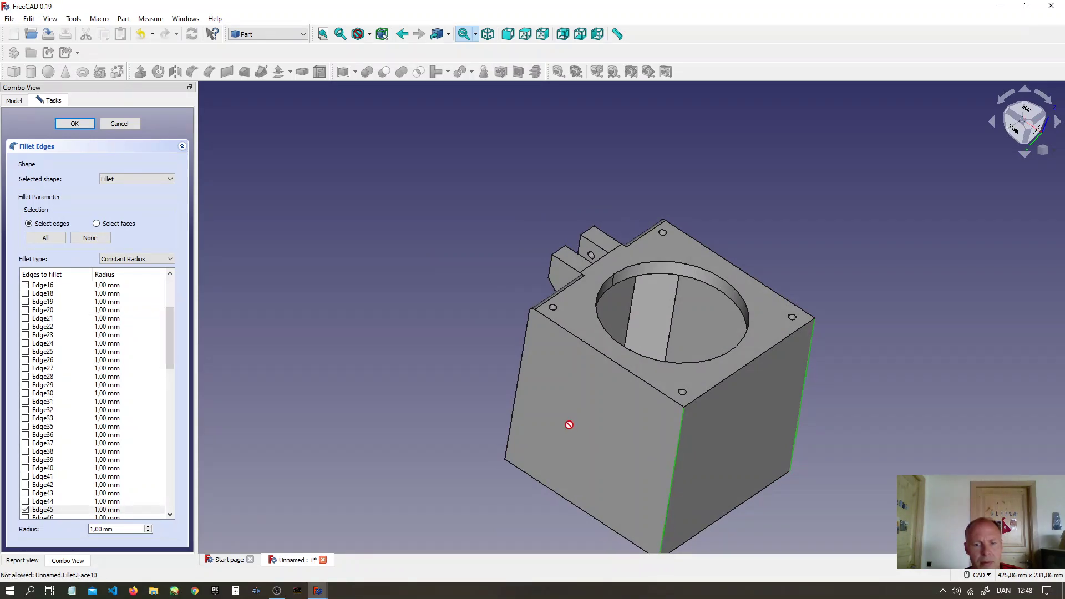
pyautogui.click(512, 395)
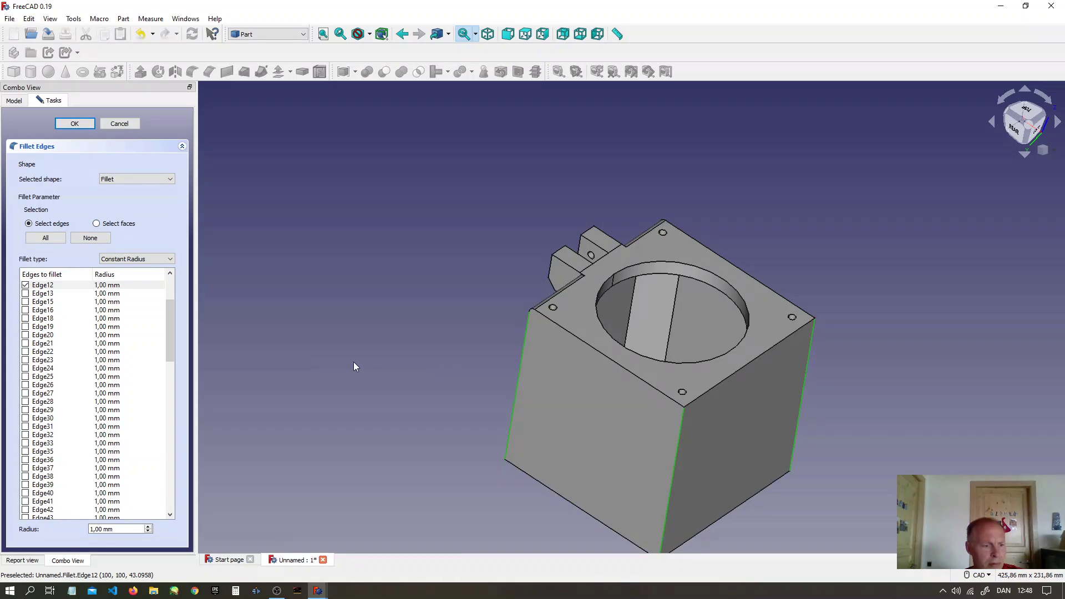
pyautogui.moveTo(167, 340); pyautogui.dragTo(168, 311)
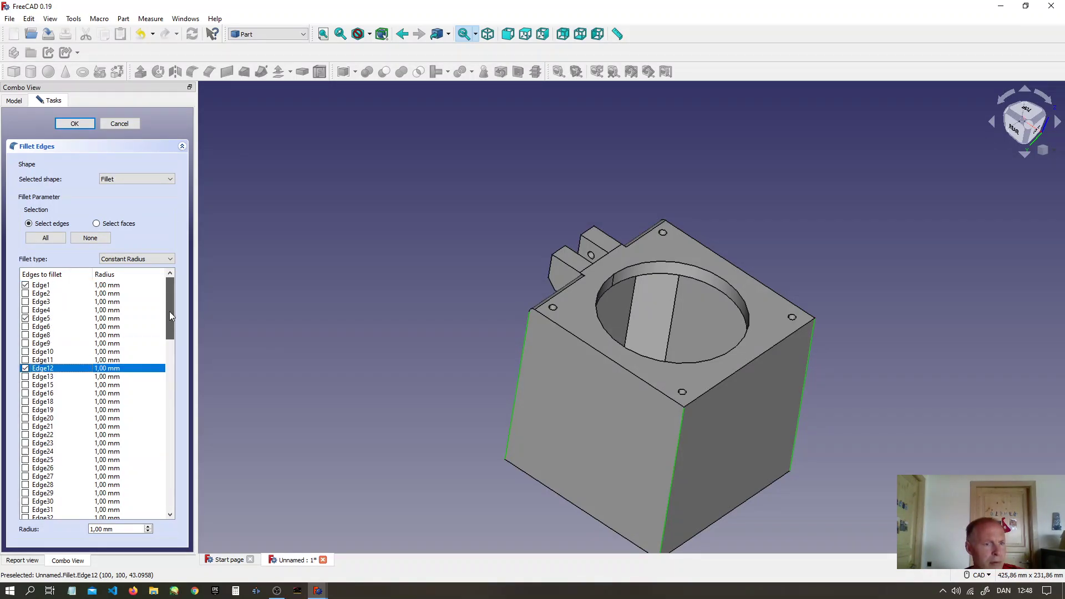
pyautogui.doubleClick(111, 530)
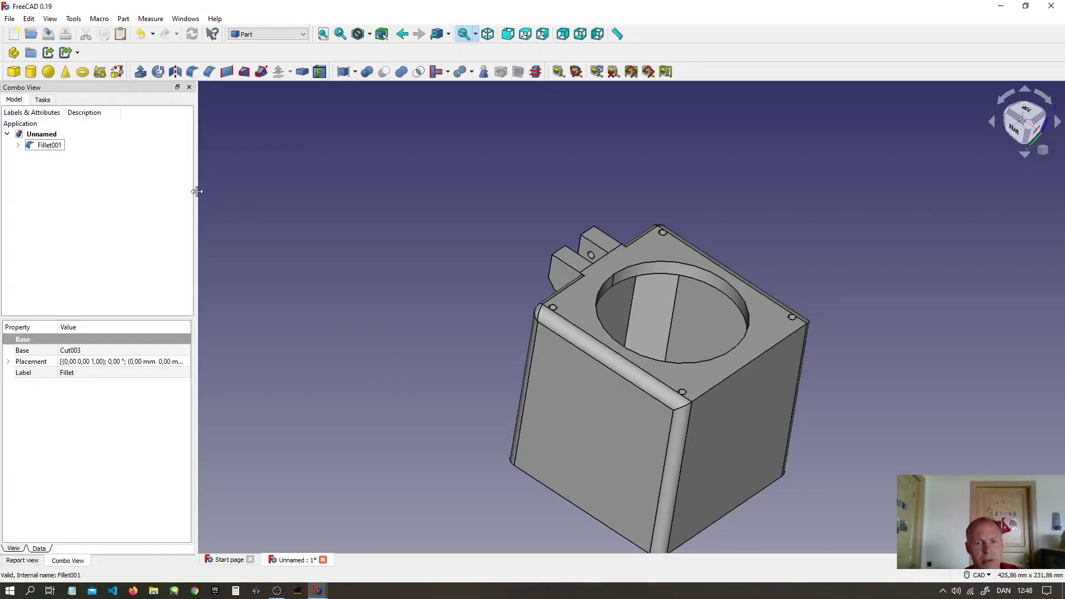
# Step: Add the upper box edge opposite the lugs to the existing Fillet001
pyautogui.moveTo(851, 419); pyautogui.dragTo(684, 451, button='middle')
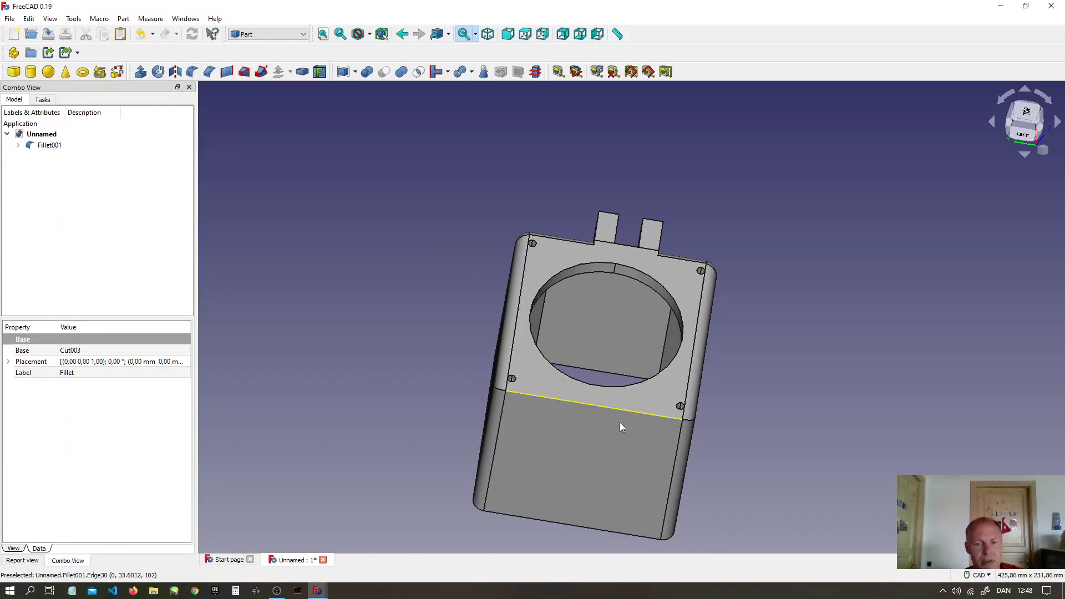
pyautogui.doubleClick(35, 148)
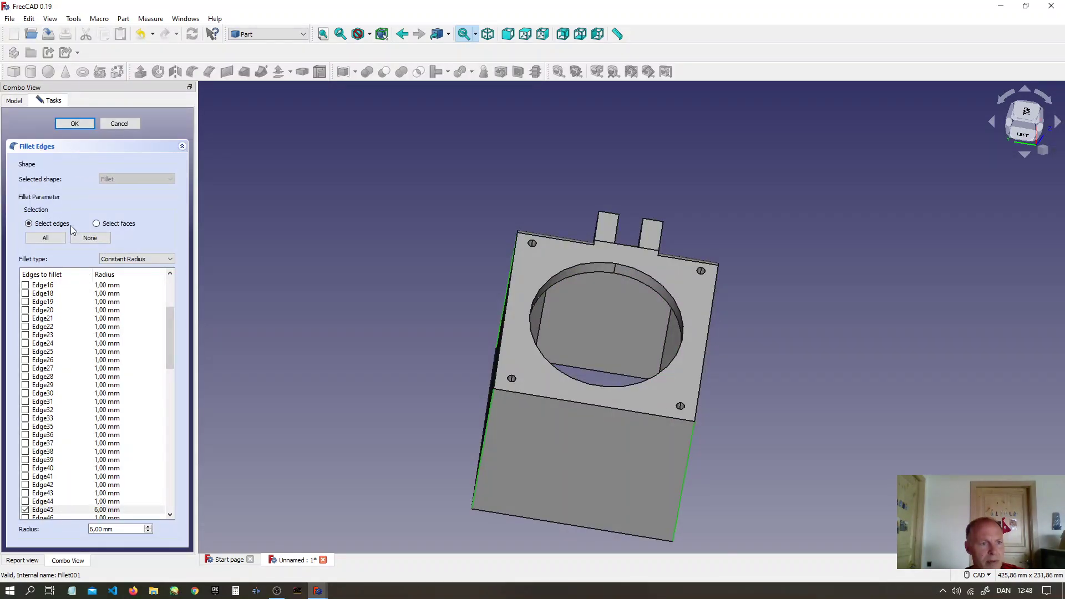
pyautogui.click(608, 410)
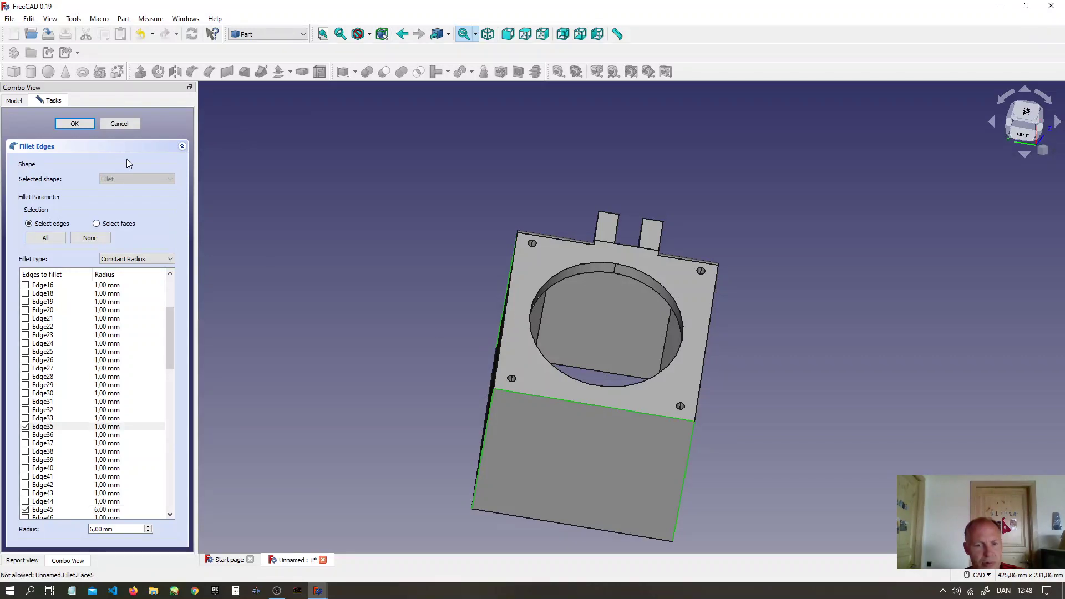
pyautogui.click(65, 124)
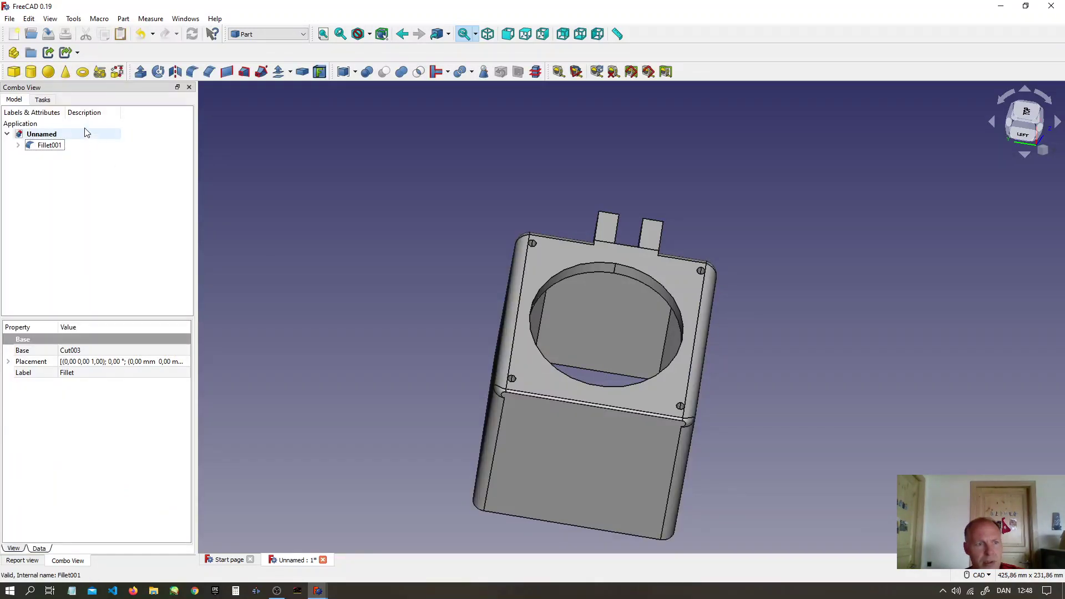
# Step: Set the fillet radius of the upper box edge opposite the lugs (Edge35) to 6 mm in Fillet001
pyautogui.doubleClick(35, 148)
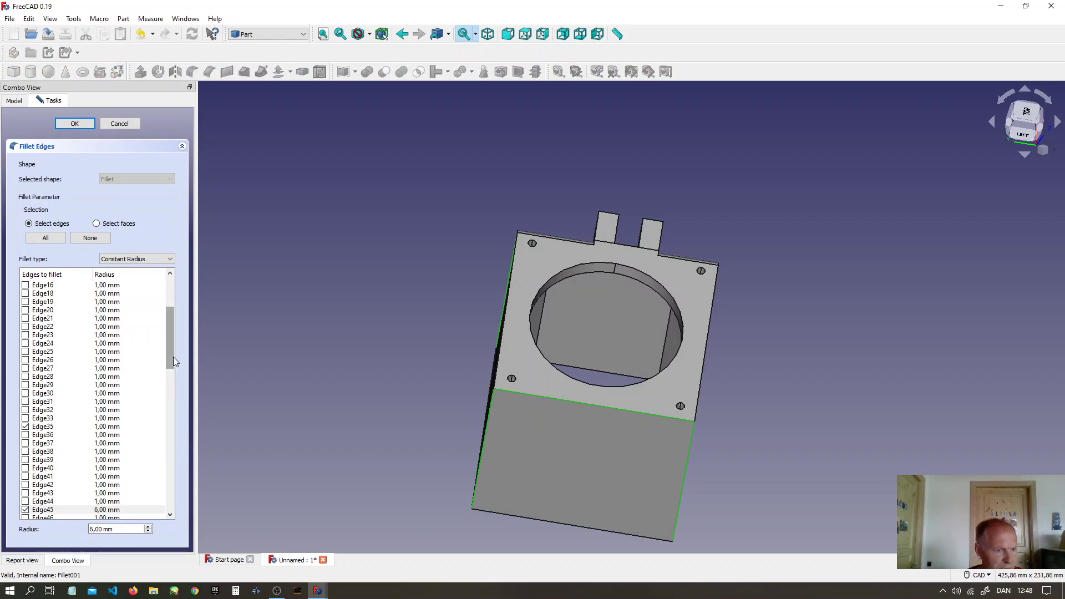
pyautogui.click(594, 408)
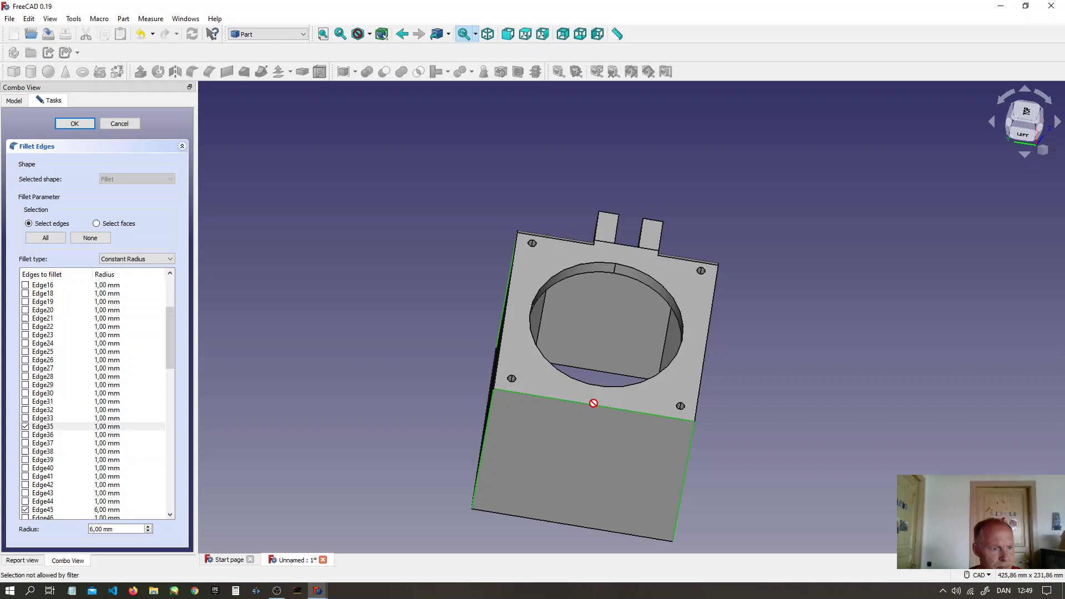
pyautogui.click(104, 429)
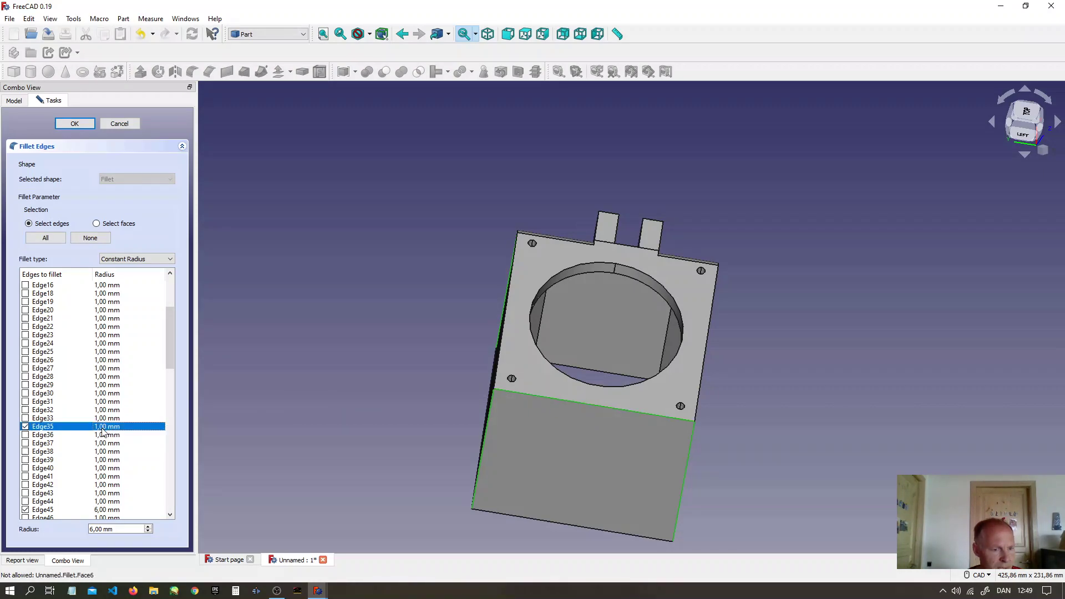
pyautogui.tripleClick(103, 530)
pyautogui.write('6 mm')
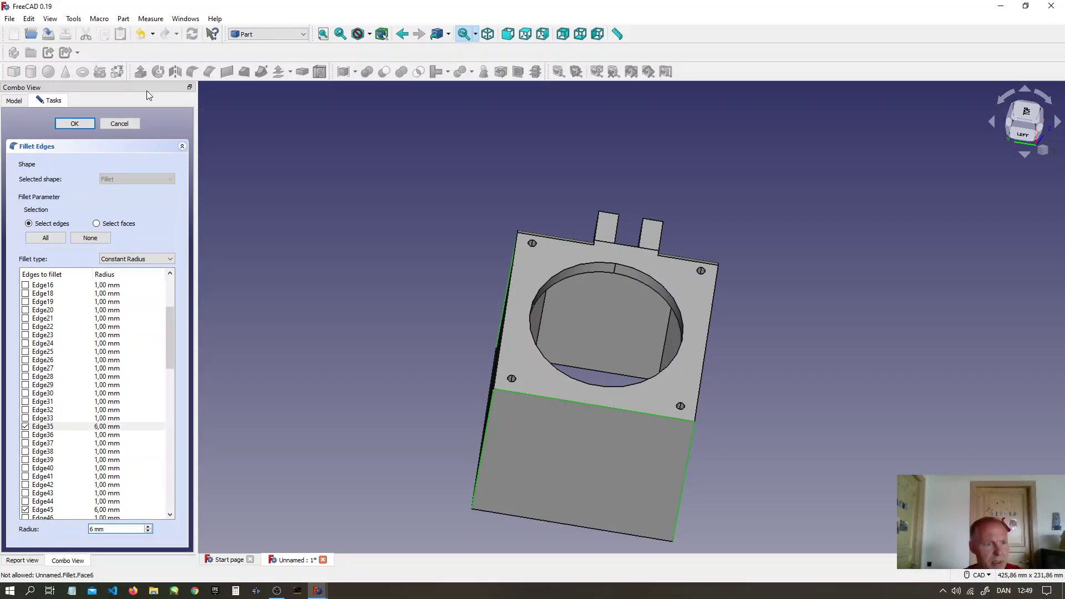
pyautogui.click(83, 123)
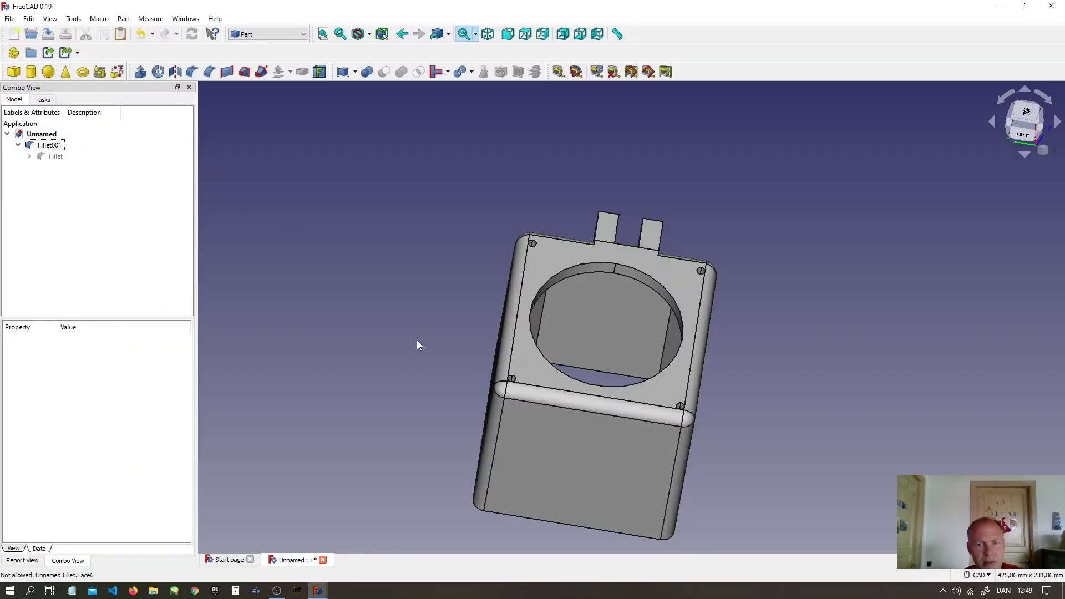
pyautogui.moveTo(419, 346); pyautogui.dragTo(370, 258, button='middle')
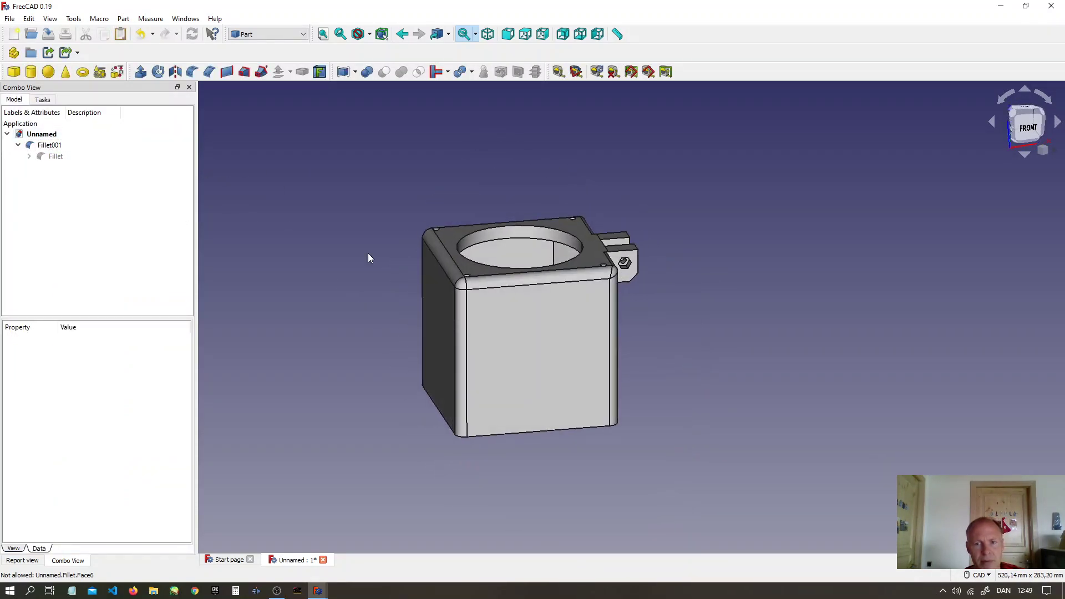
# Step: Fillet the outer-face edges of the lug with the hexagonal hole with a constant 2 mm radius
pyautogui.moveTo(756, 352); pyautogui.dragTo(577, 375, button='middle')
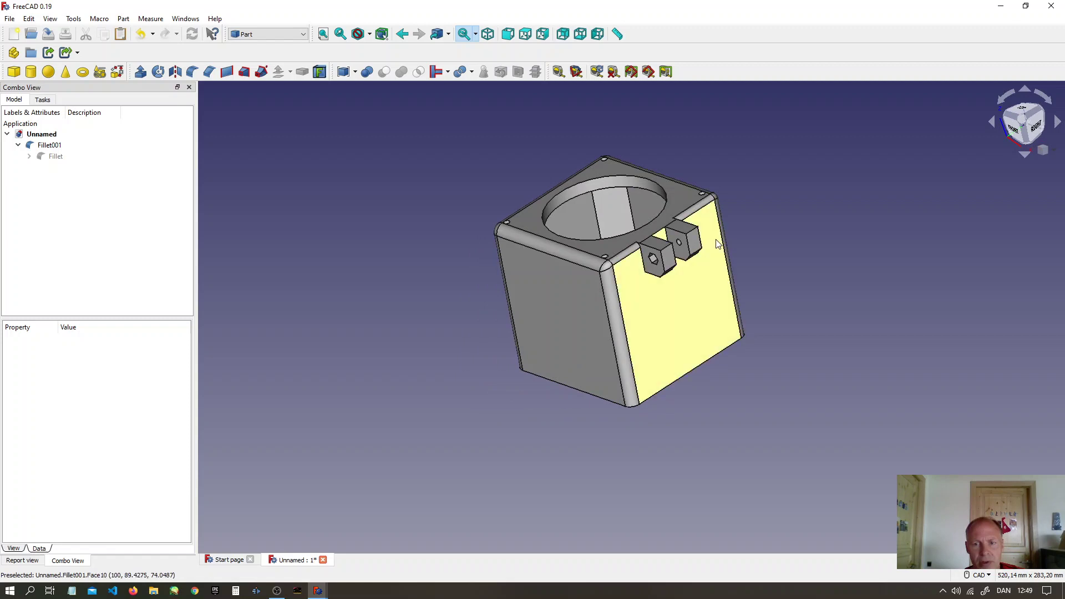
pyautogui.scroll(4, 716, 244)
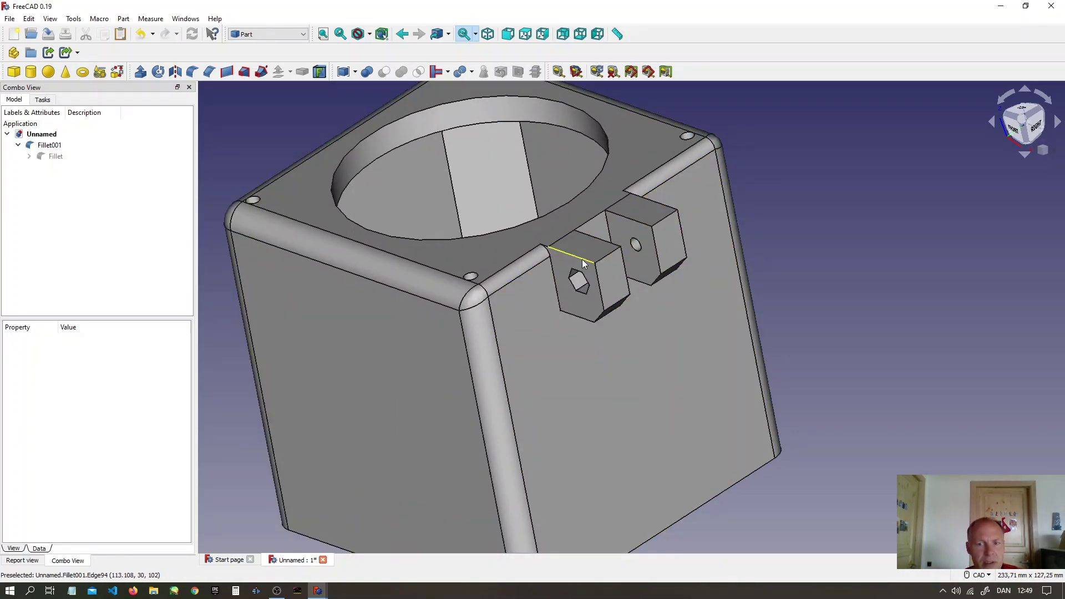
pyautogui.click(583, 263)
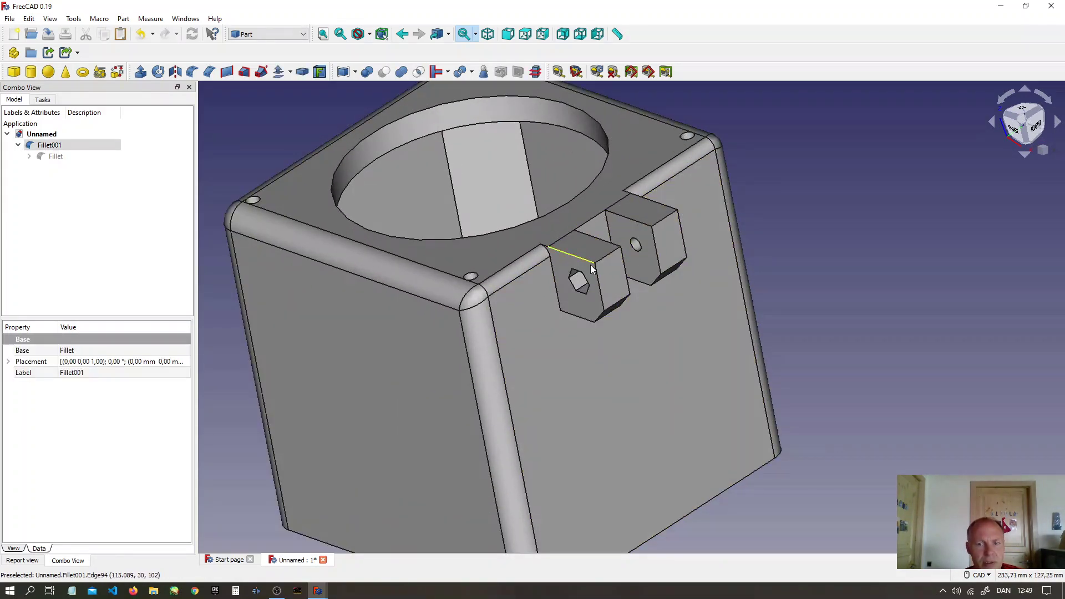
pyautogui.keyDown('ctrl'); pyautogui.click(601, 294); pyautogui.keyUp('ctrl')
pyautogui.keyDown('ctrl'); pyautogui.click(599, 315); pyautogui.keyUp('ctrl')
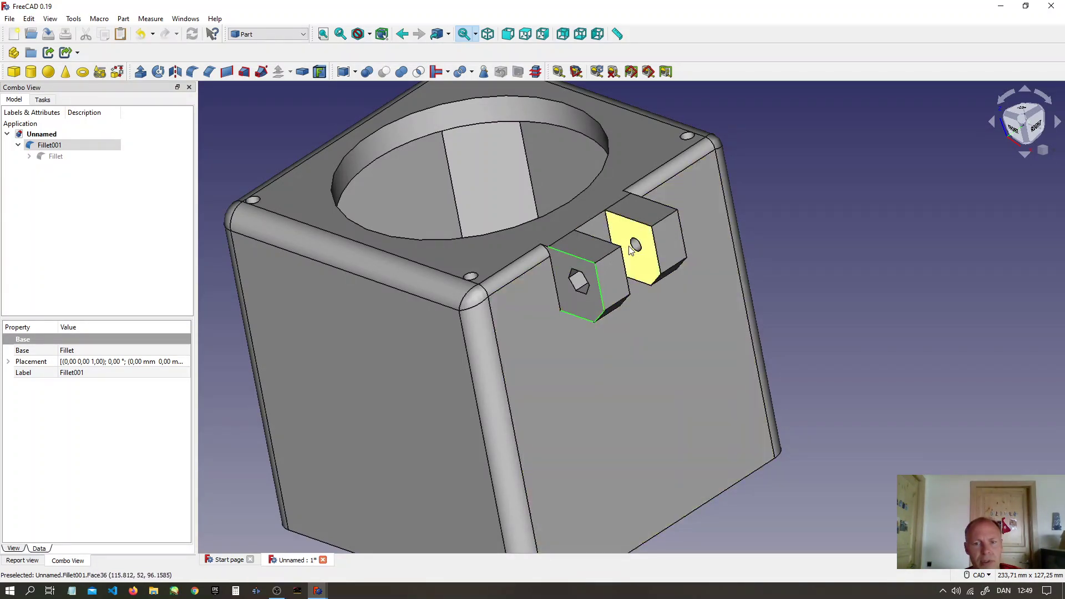
pyautogui.click(192, 72)
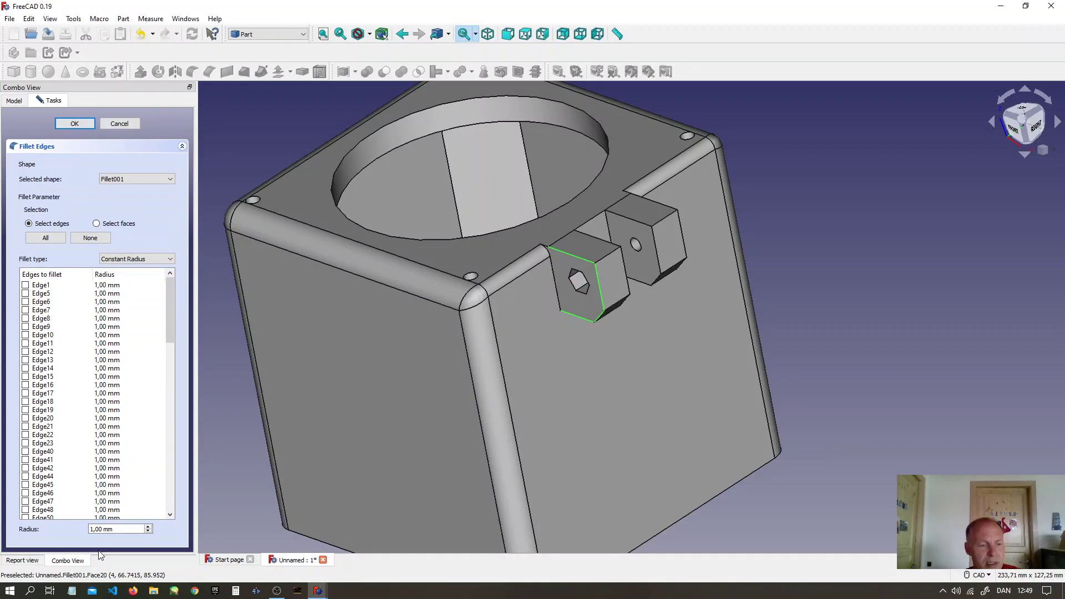
pyautogui.write('2')
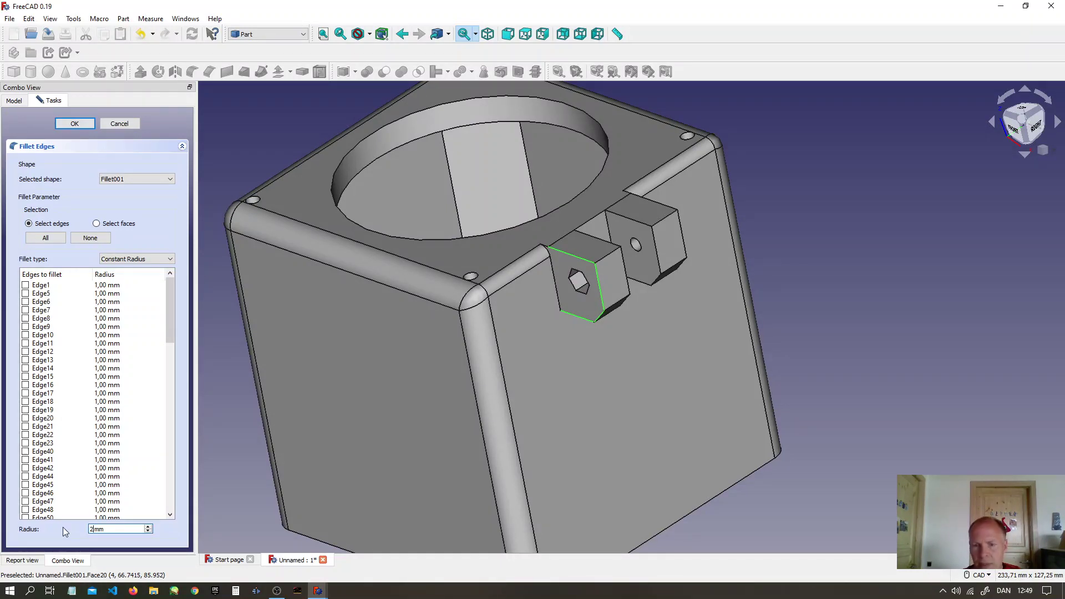
pyautogui.click(72, 124)
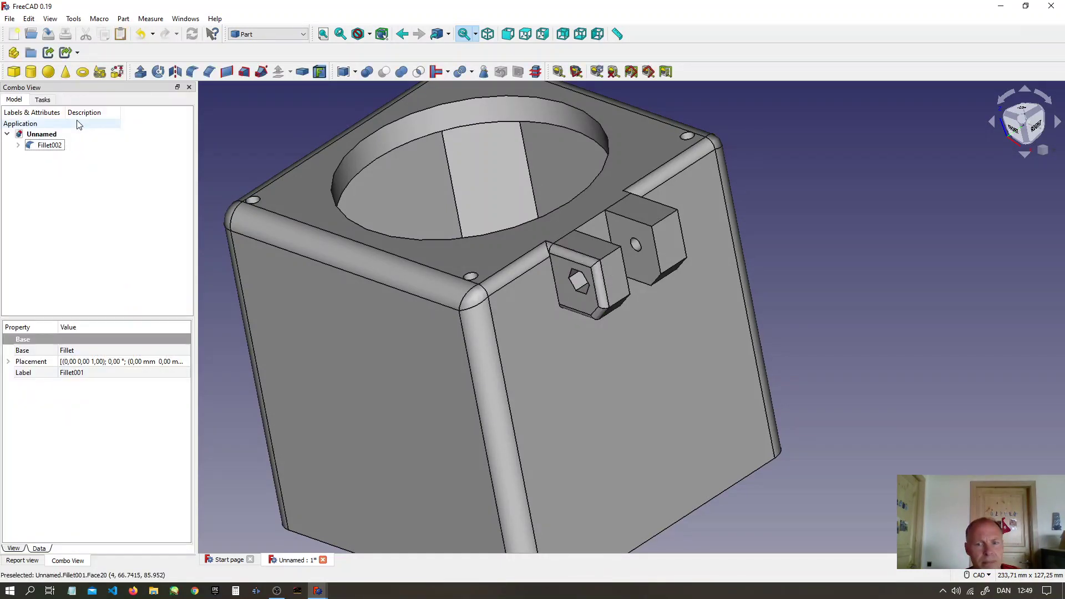
pyautogui.moveTo(427, 346); pyautogui.dragTo(423, 302, button='middle')
pyautogui.scroll(-5, 433, 317)
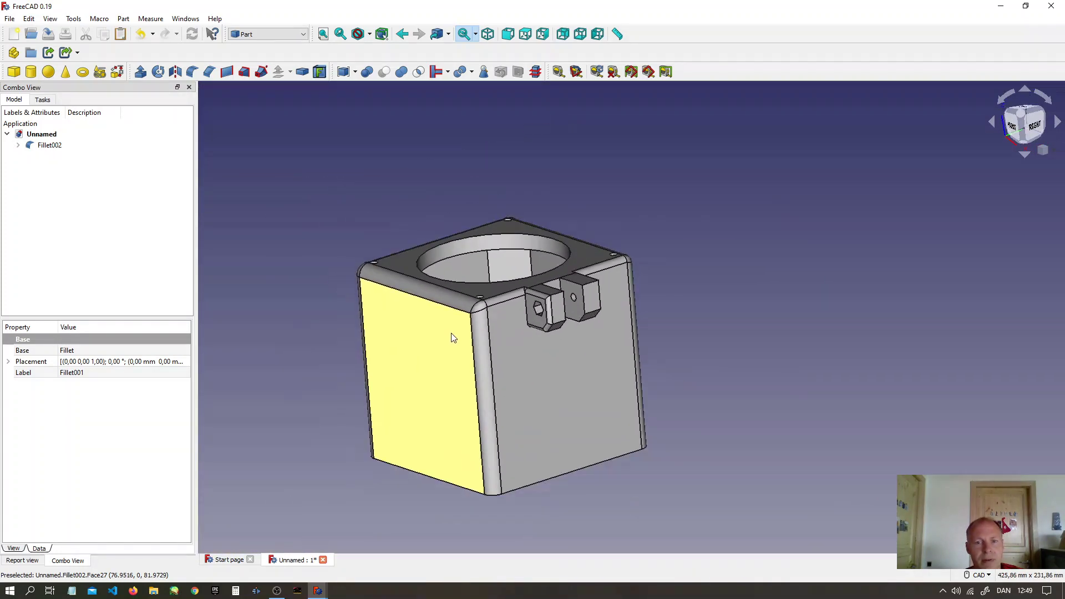